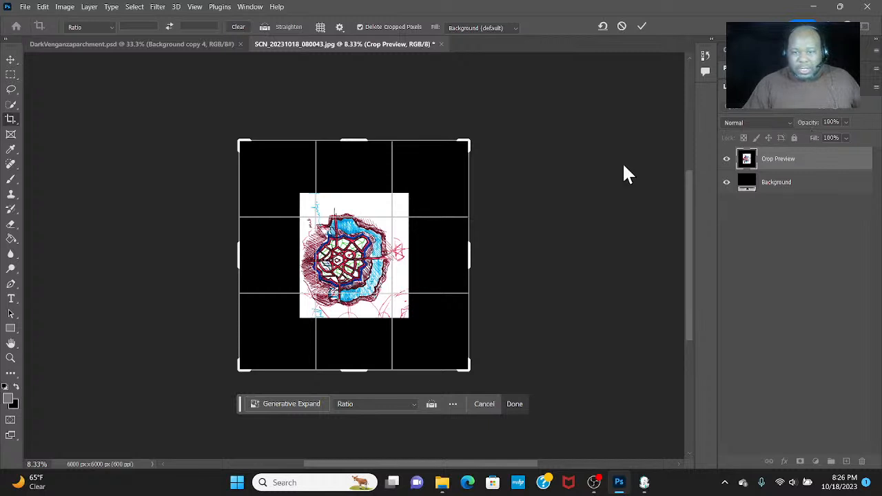
Commit the expanded crop and unlock the Background so it becomes a regular layer with default blending options
click(10, 60)
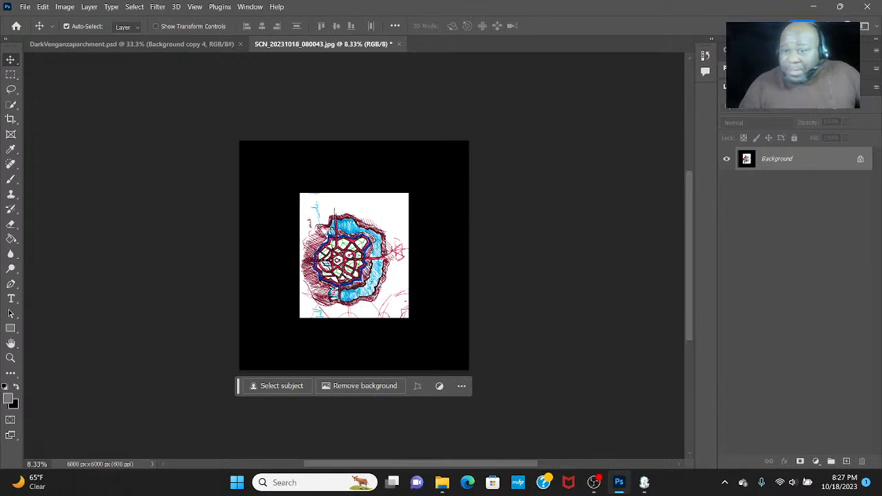
click(860, 160)
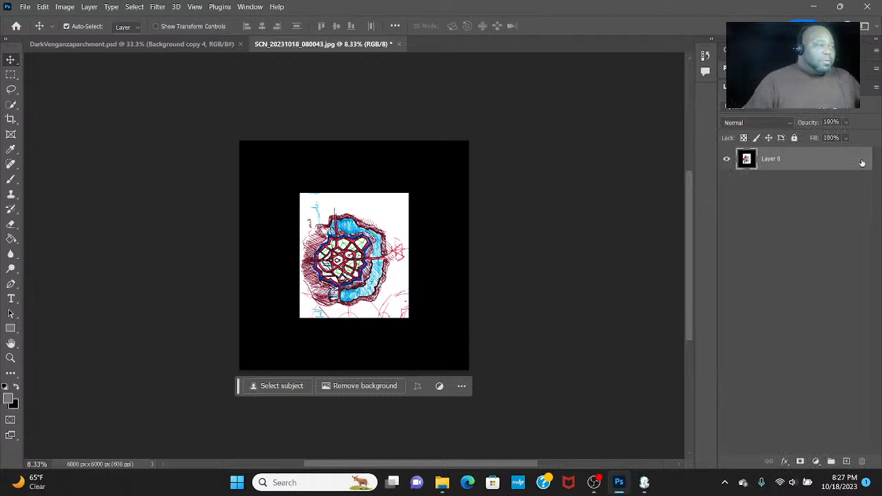
double_click(862, 162)
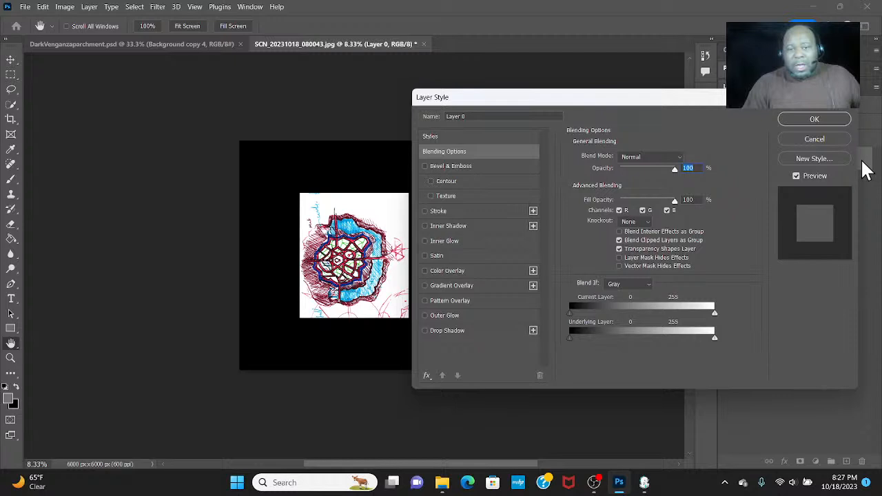
click(792, 119)
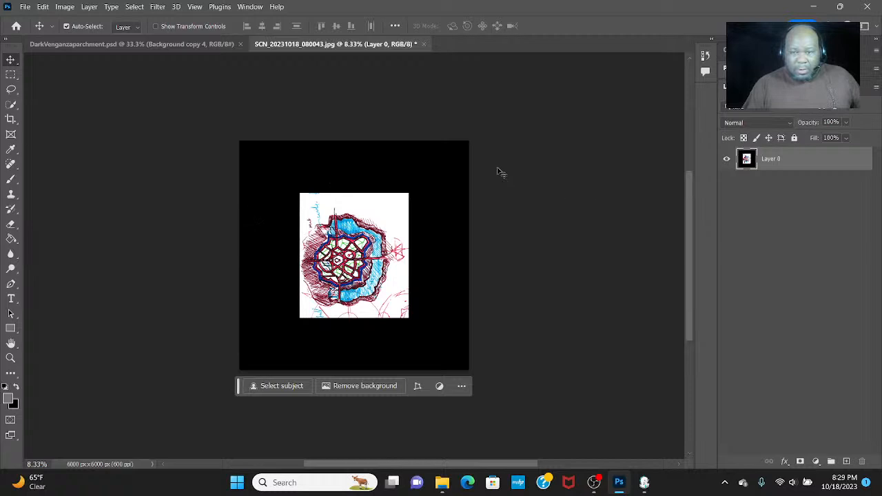
Duplicate Layer 0 as Layer 0 copy and draw a rectangular frame around the white scanned drawing on the copy
right_click(854, 172)
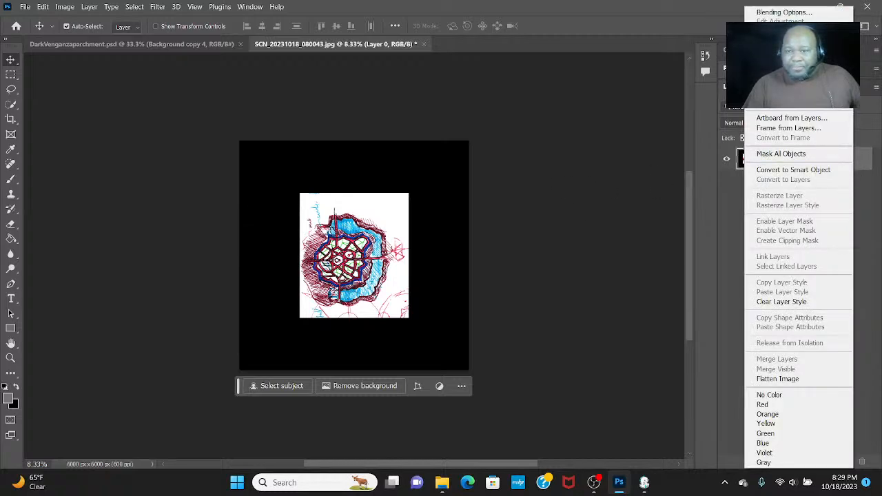
click(785, 61)
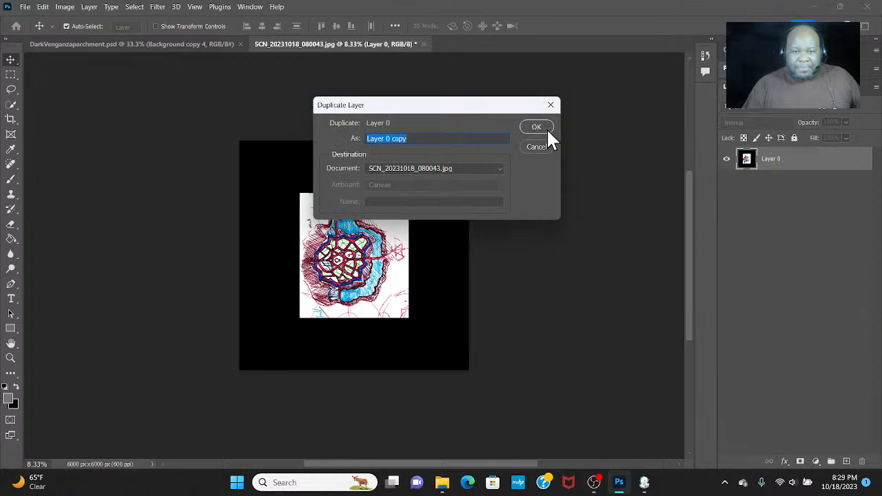
click(545, 127)
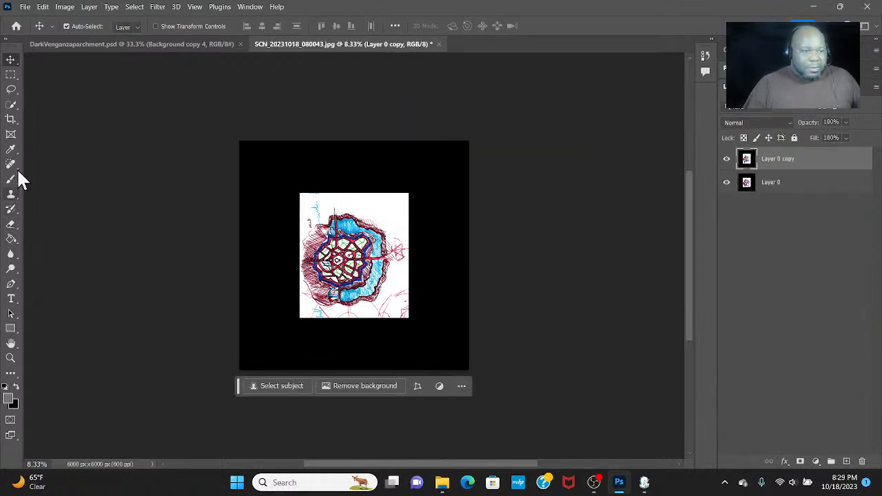
click(13, 135)
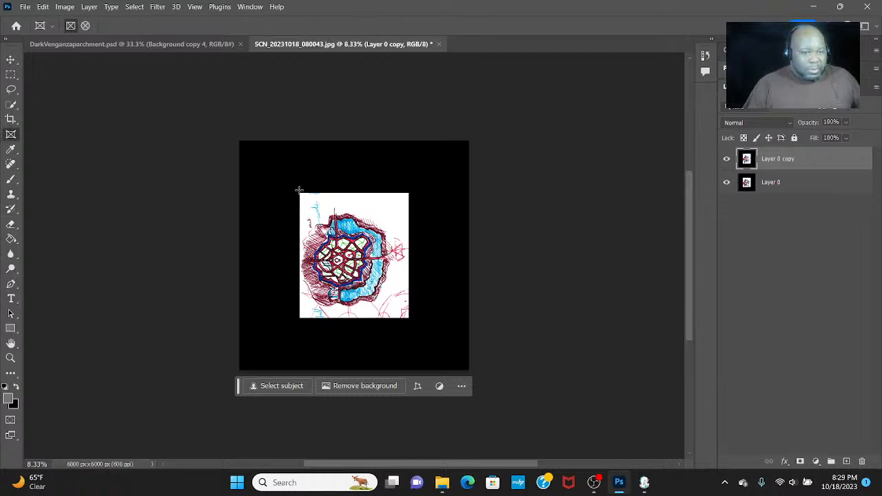
drag(299, 190, 408, 321)
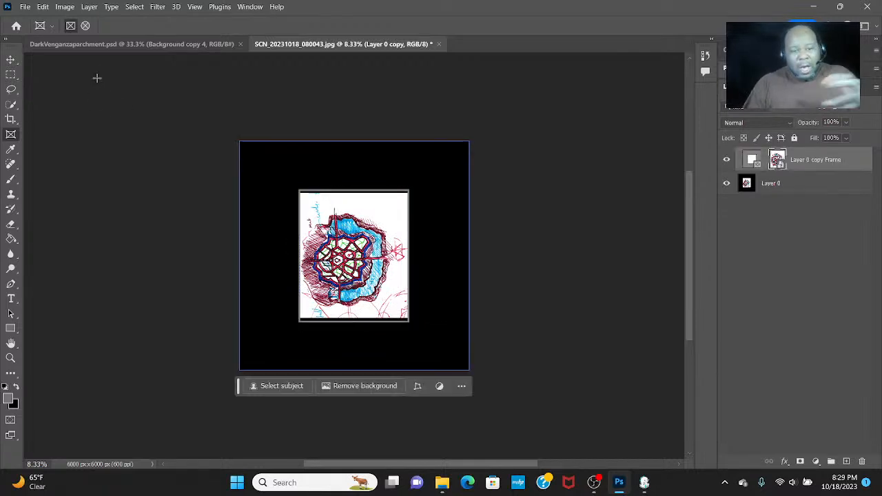
click(747, 185)
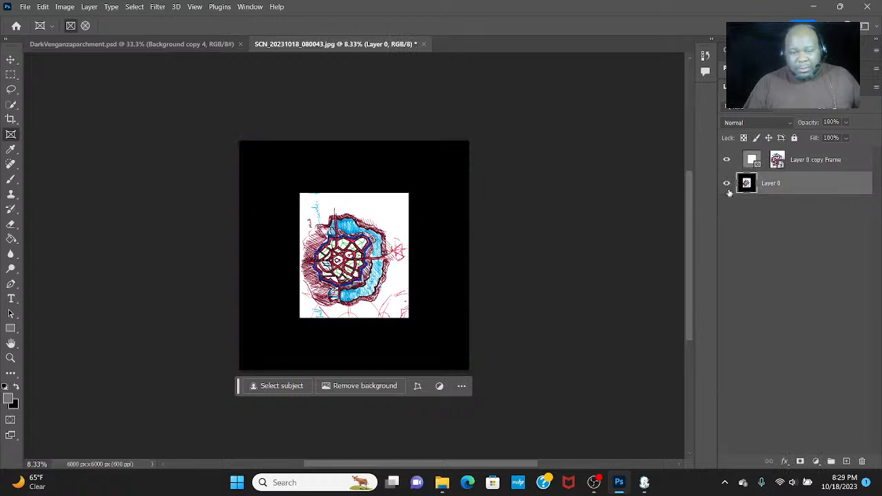
click(805, 163)
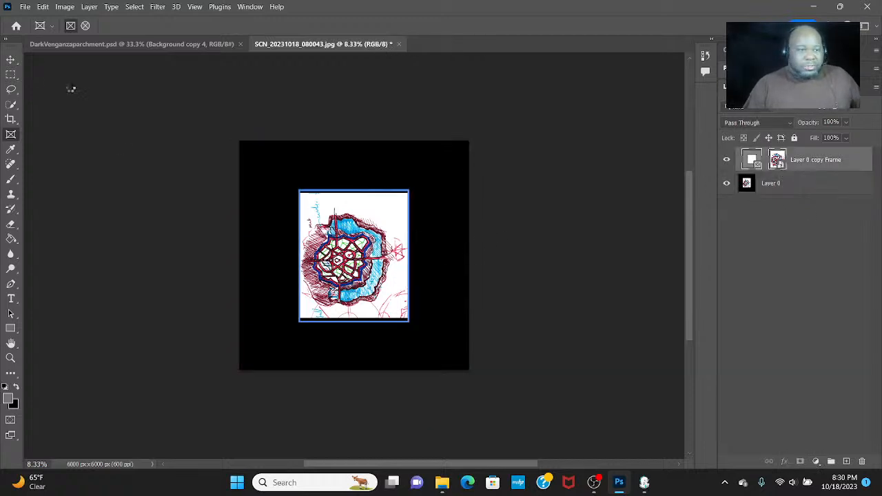
click(10, 60)
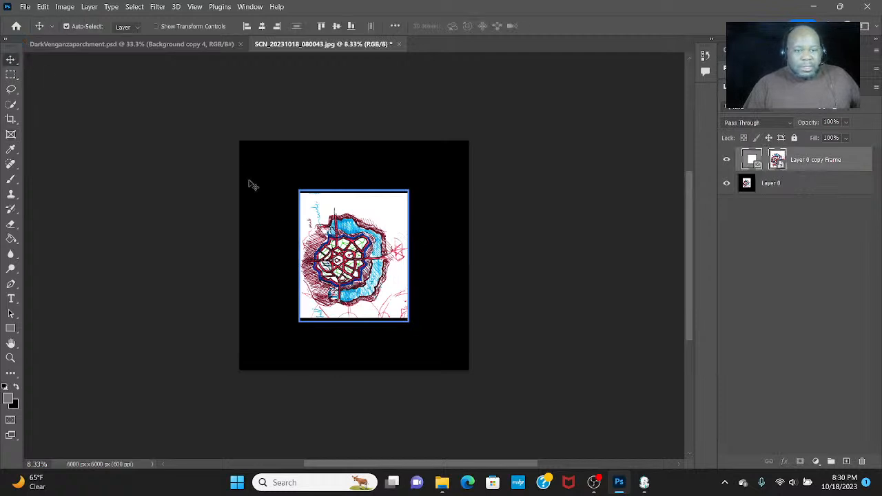
click(317, 219)
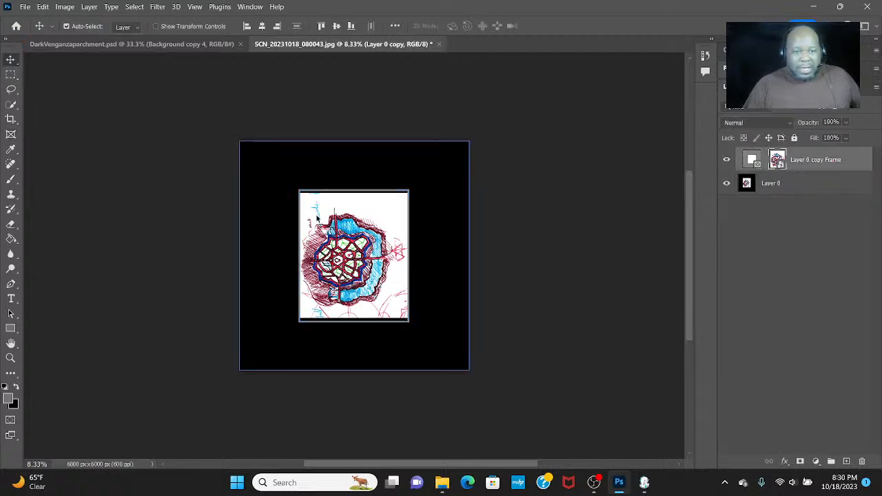
click(749, 183)
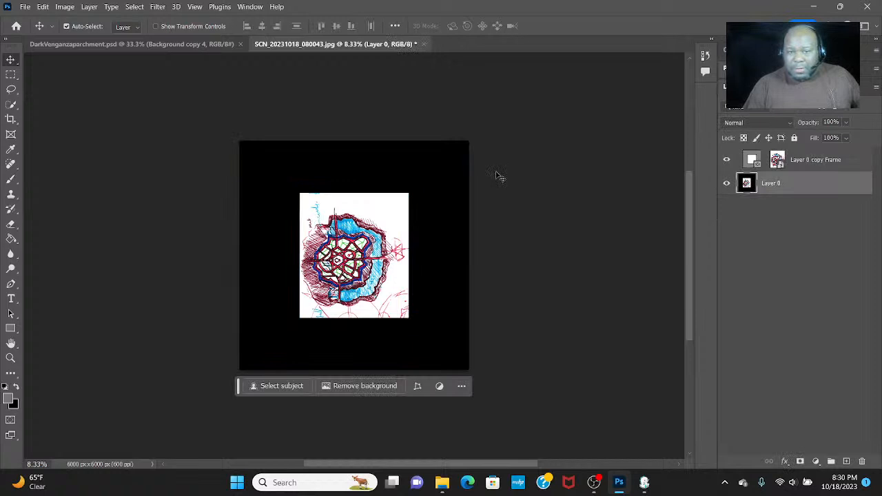
click(144, 10)
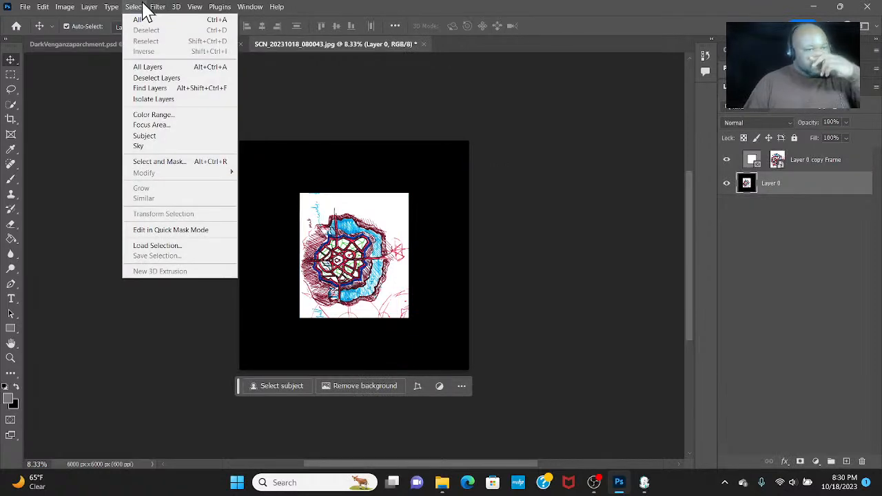
mouse_move(155, 9)
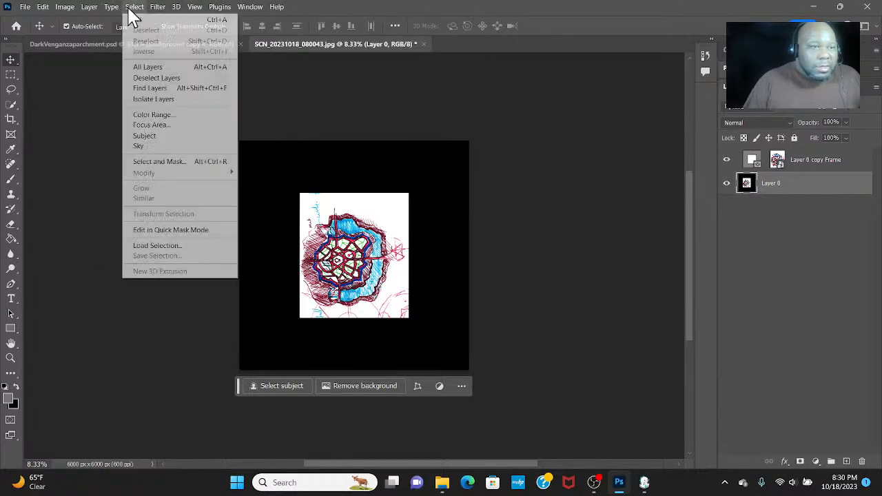
key(Escape)
Hide Layer 0 and reposition the framed copy of the drawing near the middle of the canvas
click(11, 134)
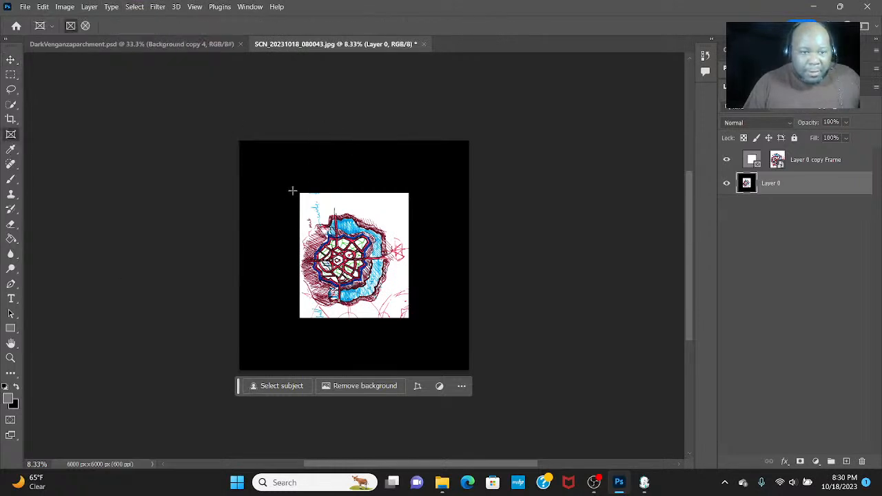
drag(301, 195, 344, 210)
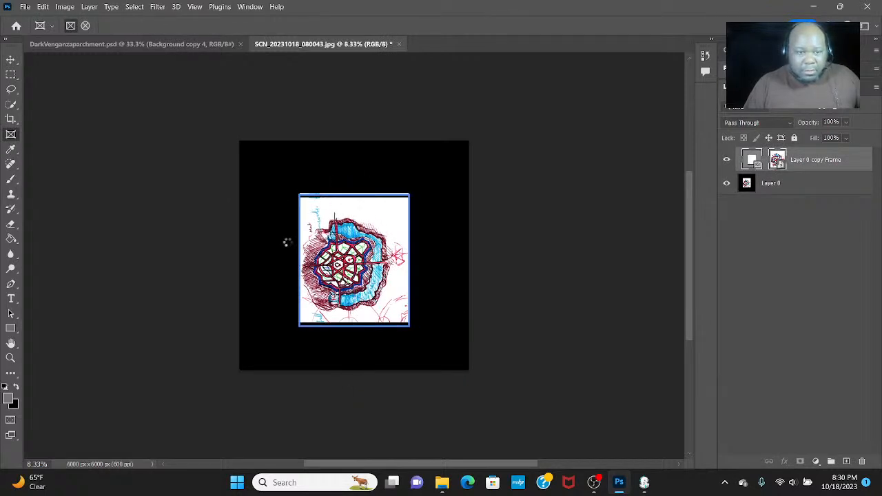
drag(394, 241, 319, 241)
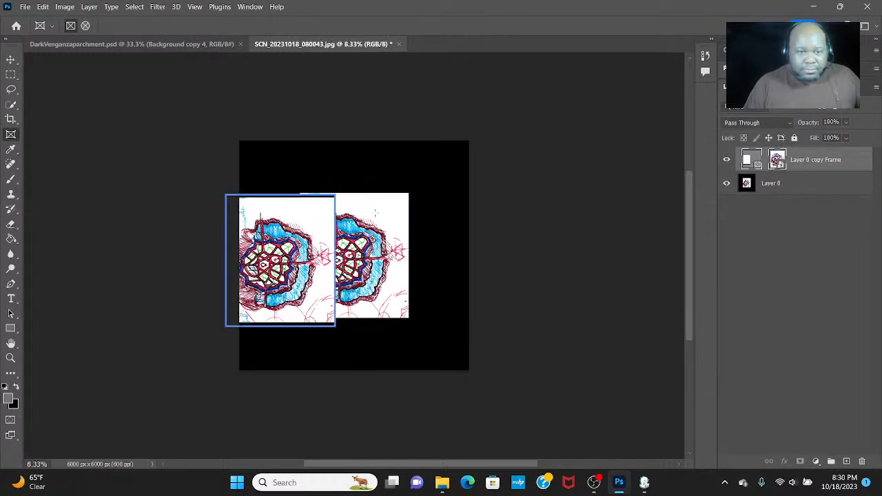
click(730, 183)
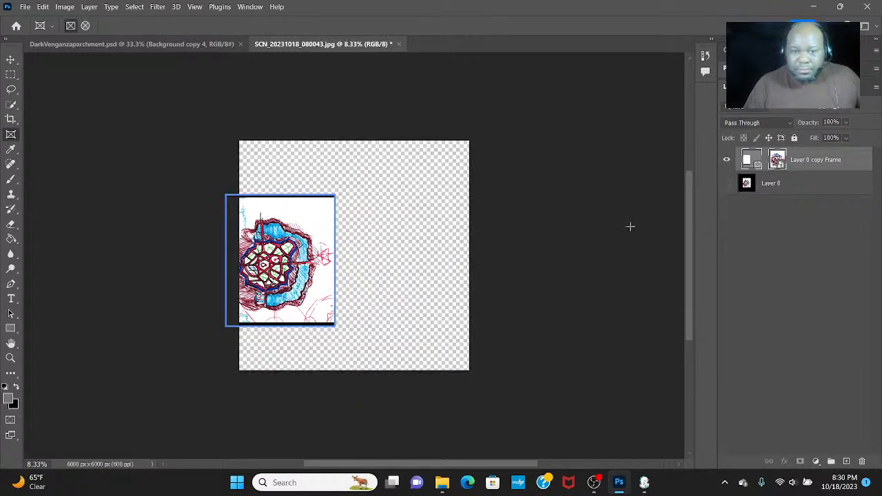
click(10, 59)
drag(271, 218, 365, 199)
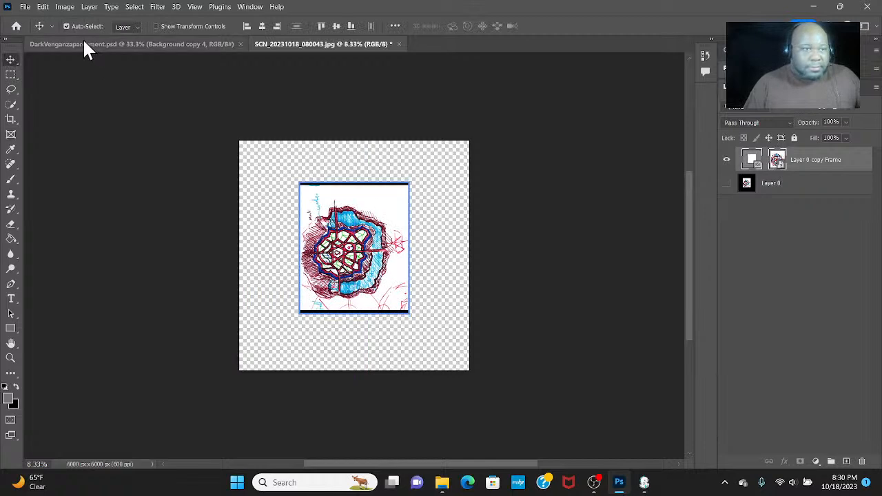
Free Transform the framed drawing: rotate it about 90° clockwise and scale it to about 187% so it spans the canvas width
click(42, 6)
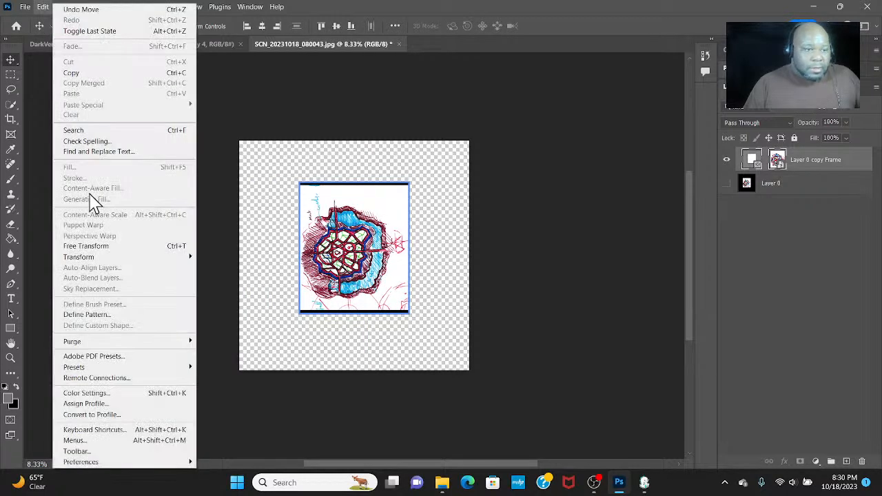
click(119, 246)
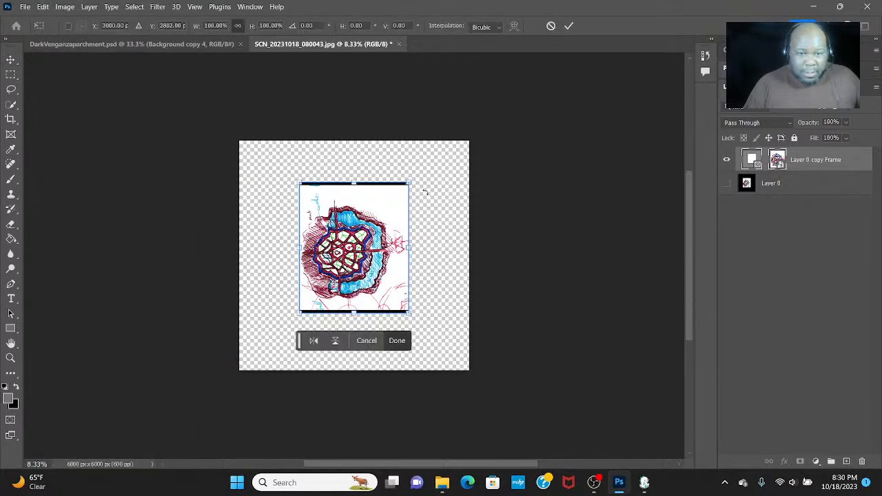
drag(425, 192, 474, 347)
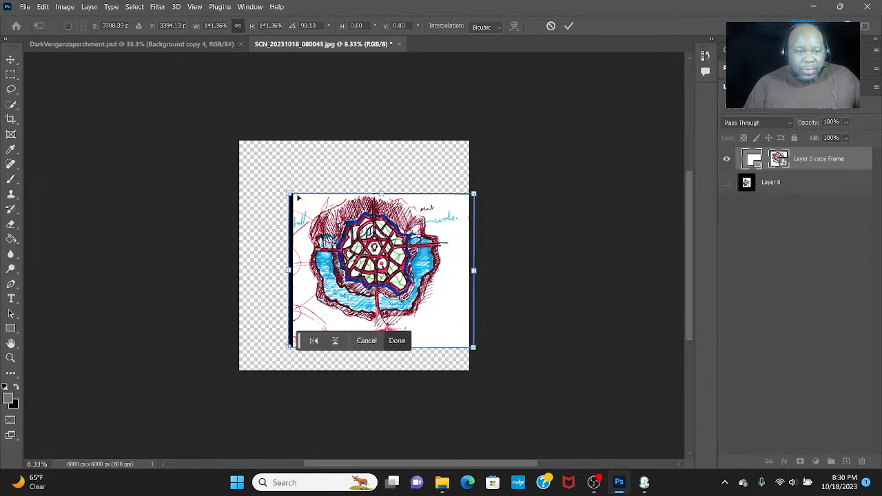
drag(291, 195, 244, 157)
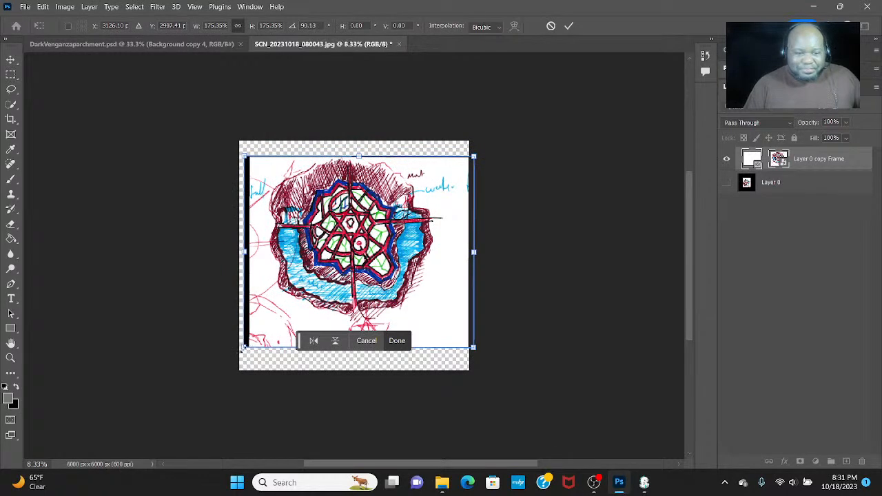
drag(243, 349, 230, 356)
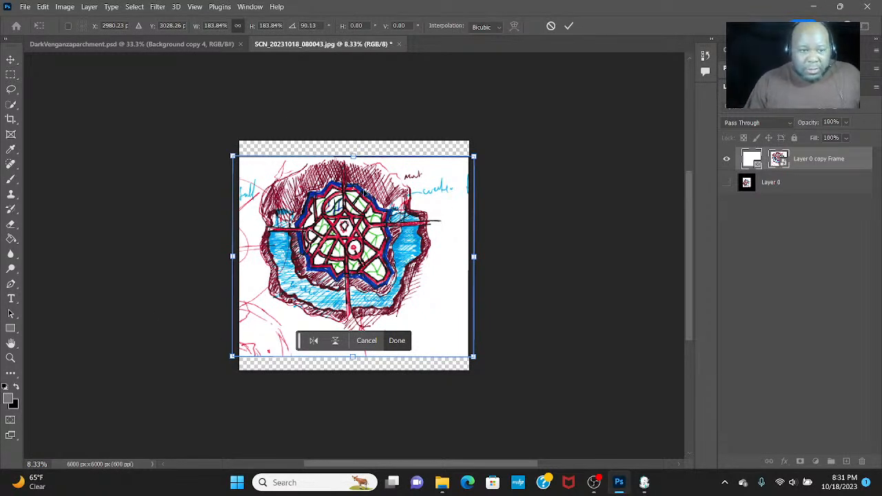
drag(473, 154, 478, 152)
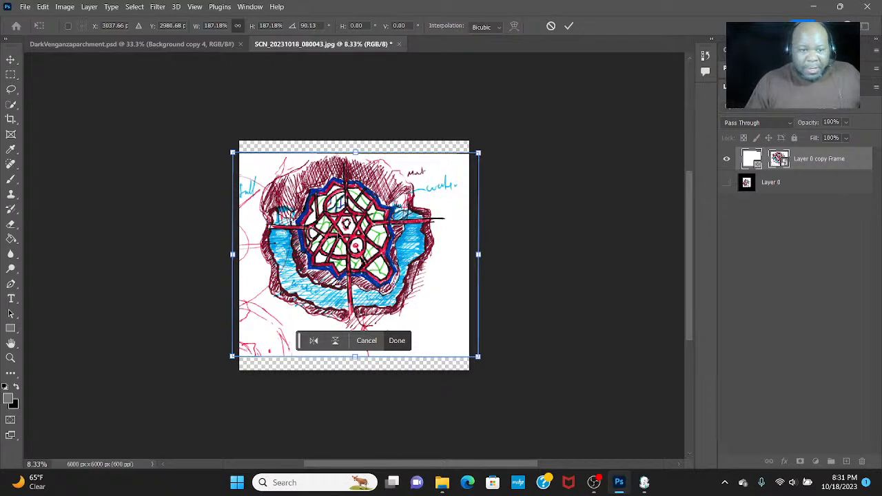
double_click(338, 234)
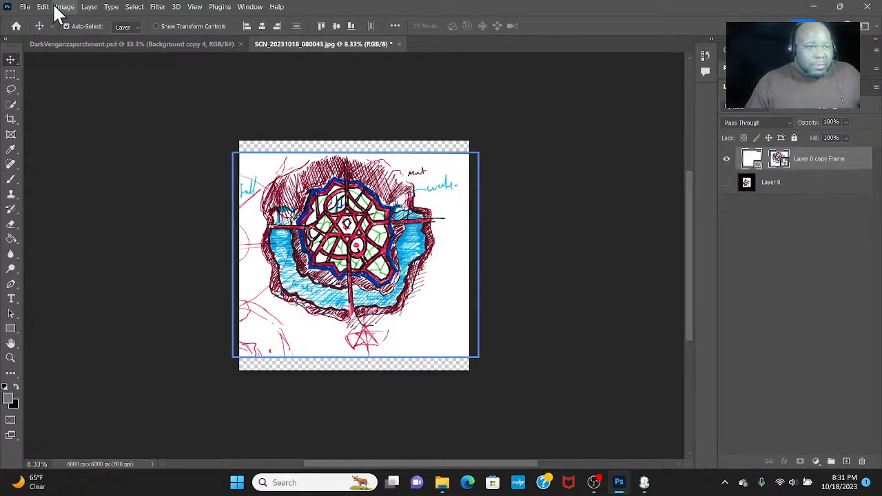
click(89, 7)
key(Right)
key(Left)
key(Left)
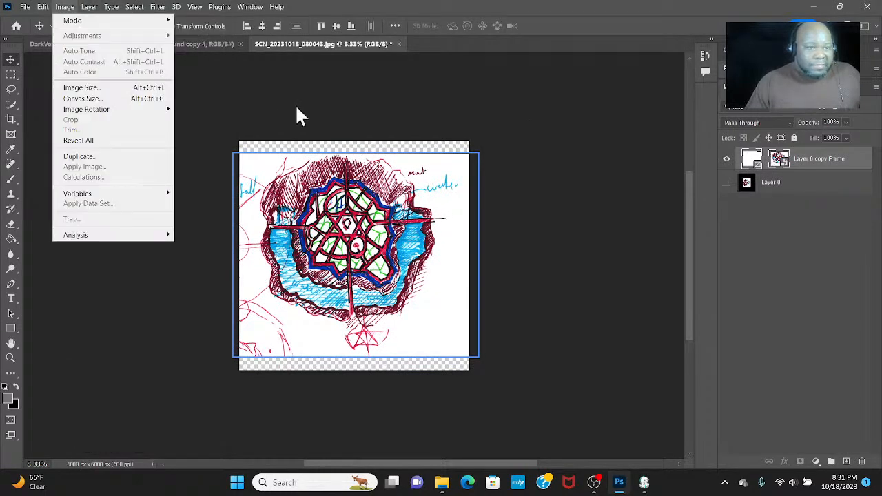
Enlarge the frame from its upper-right corner until its upper edge meets the canvas edge
click(11, 135)
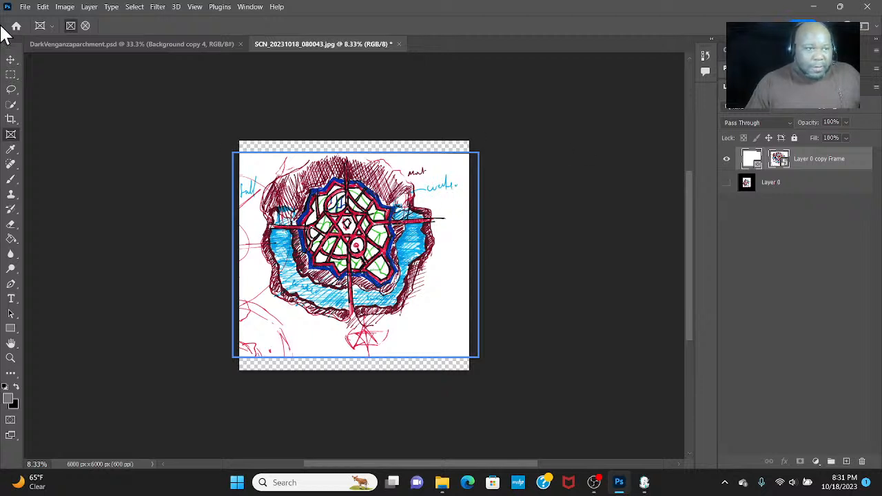
click(11, 59)
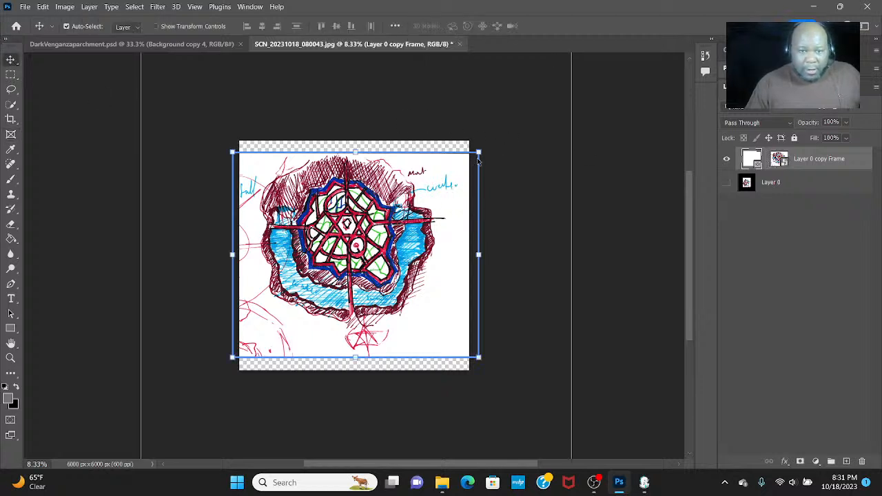
drag(481, 152, 486, 140)
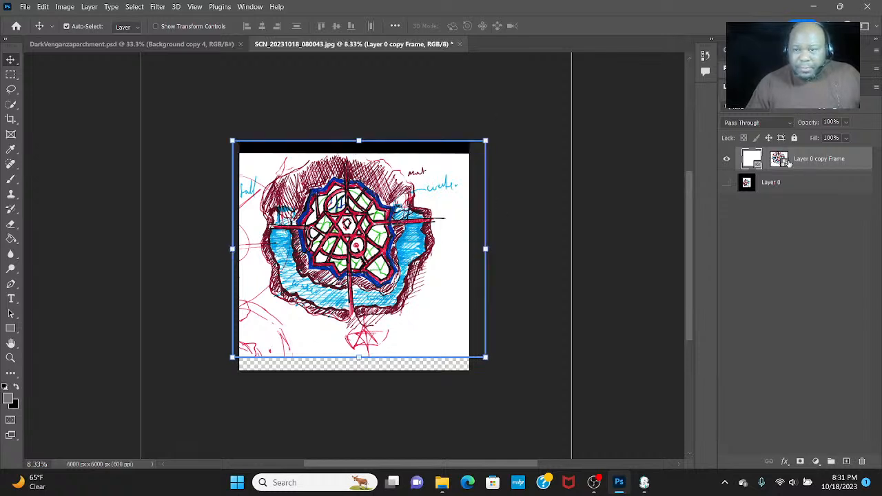
Hide Layer 0 copy Frame, show Layer 0, and crop the canvas to the white drawing, about 2760 x 3192 px
click(761, 164)
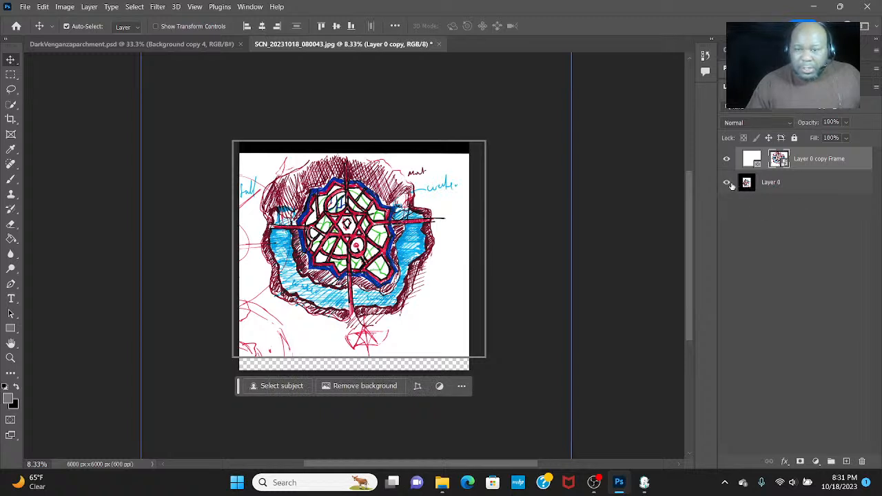
click(726, 159)
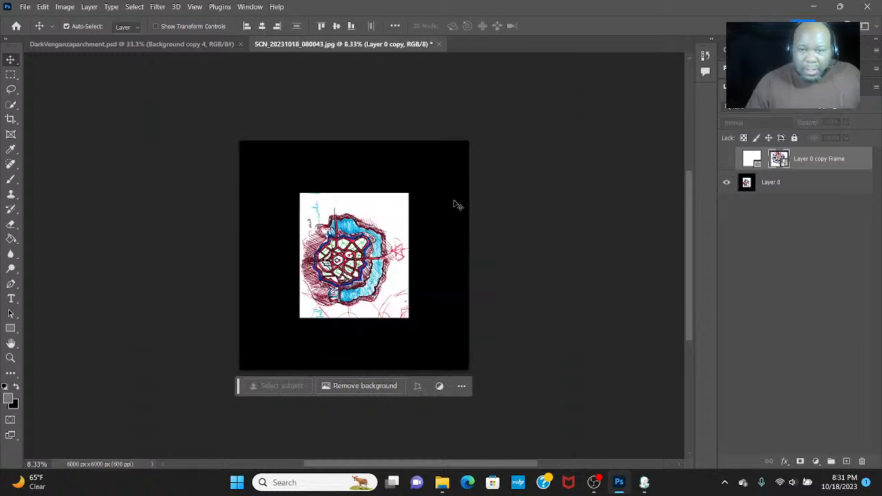
click(10, 119)
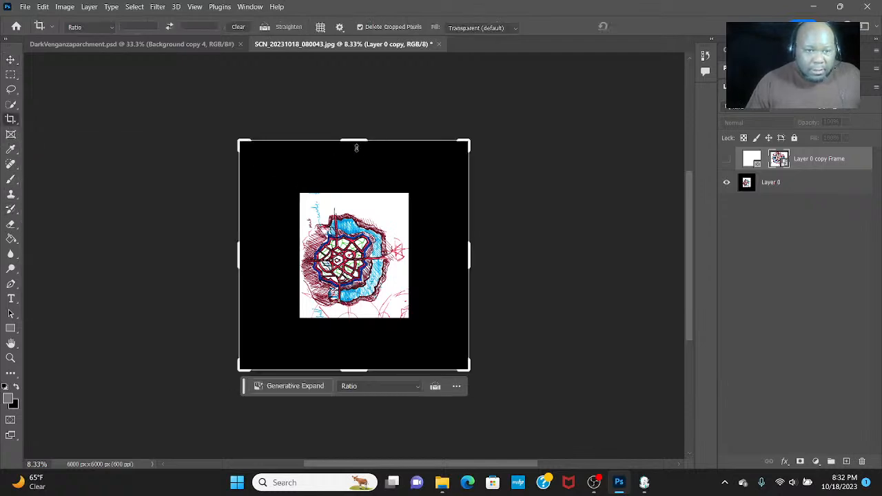
drag(356, 142, 356, 166)
drag(349, 344, 372, 318)
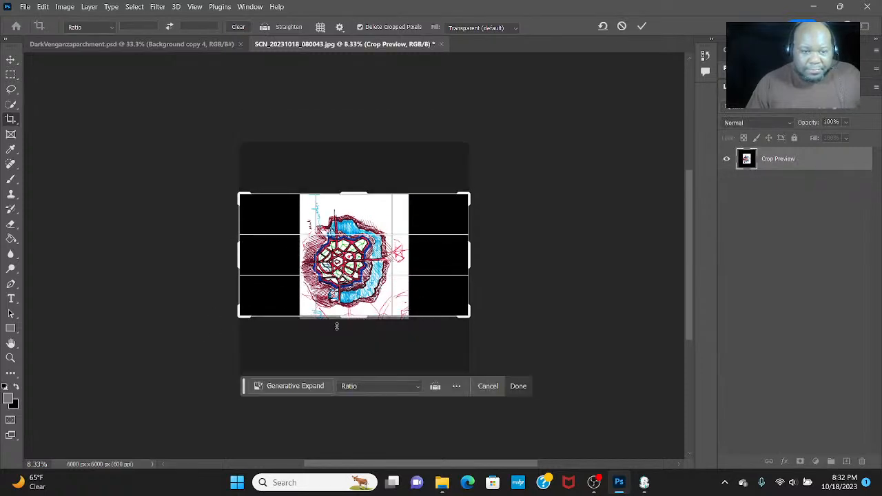
drag(237, 255, 269, 252)
drag(442, 258, 409, 235)
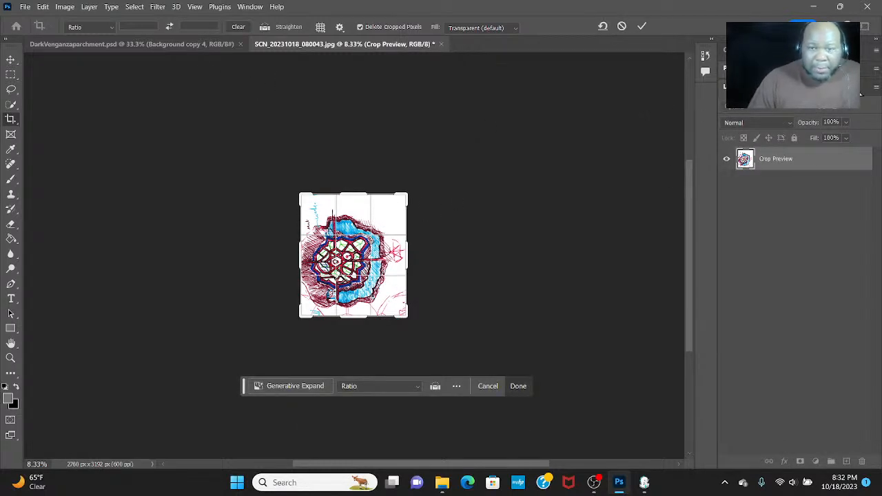
click(89, 8)
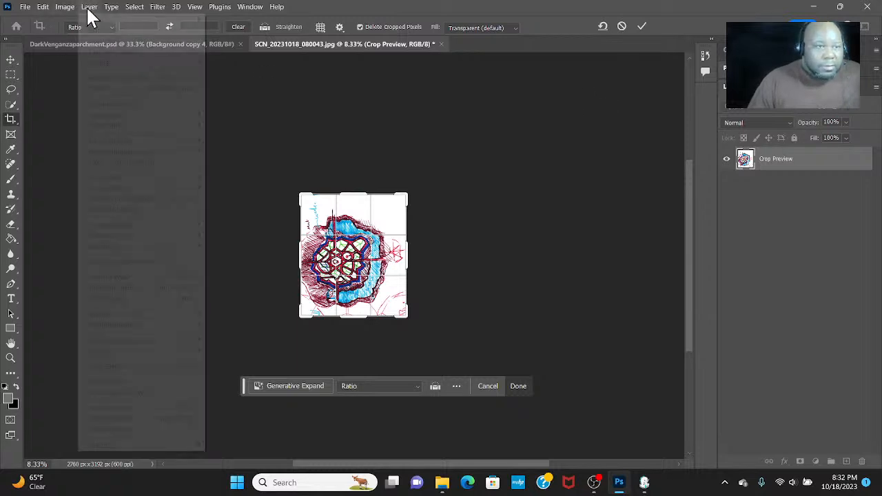
key(Escape)
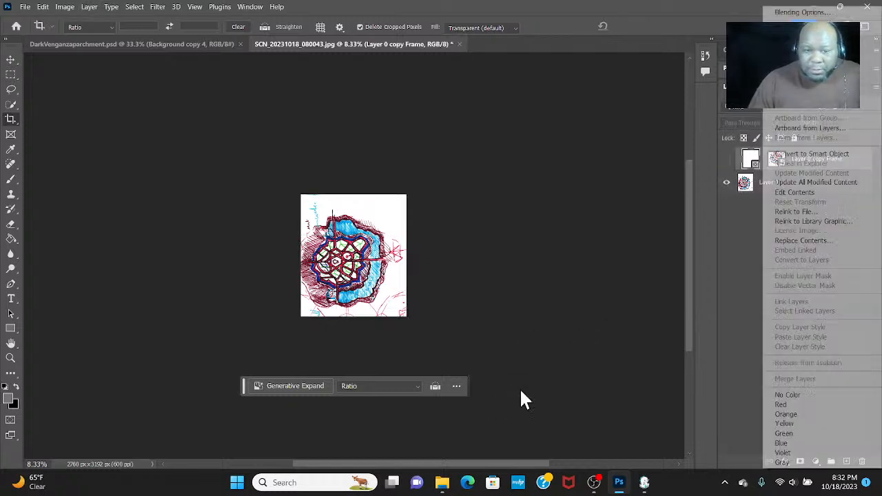
Delete the Layer 0 copy Frame layer
click(692, 190)
drag(808, 150, 862, 460)
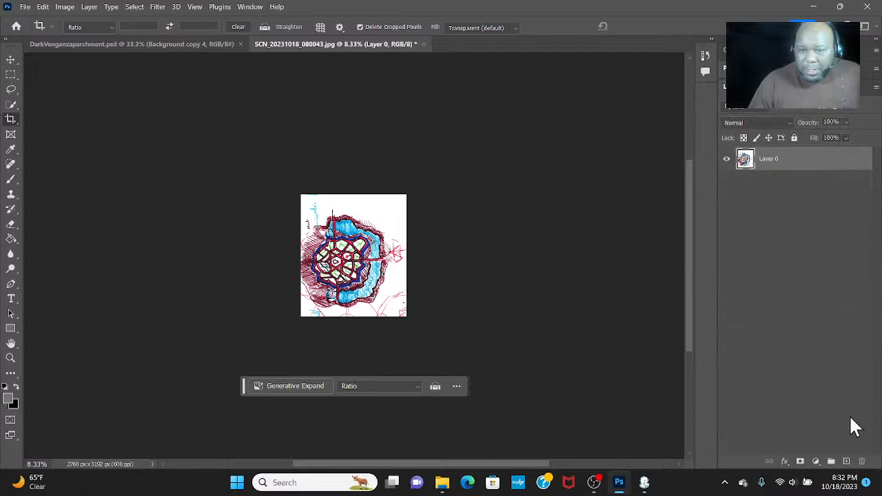
right_click(794, 161)
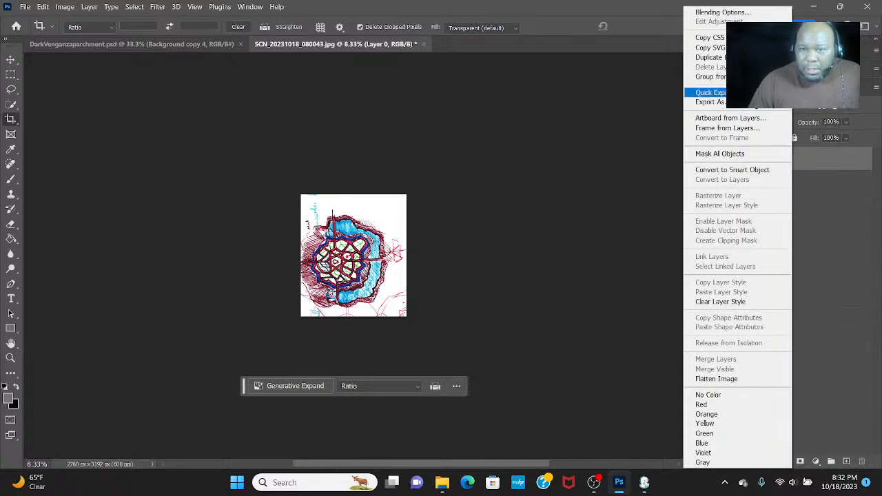
click(75, 57)
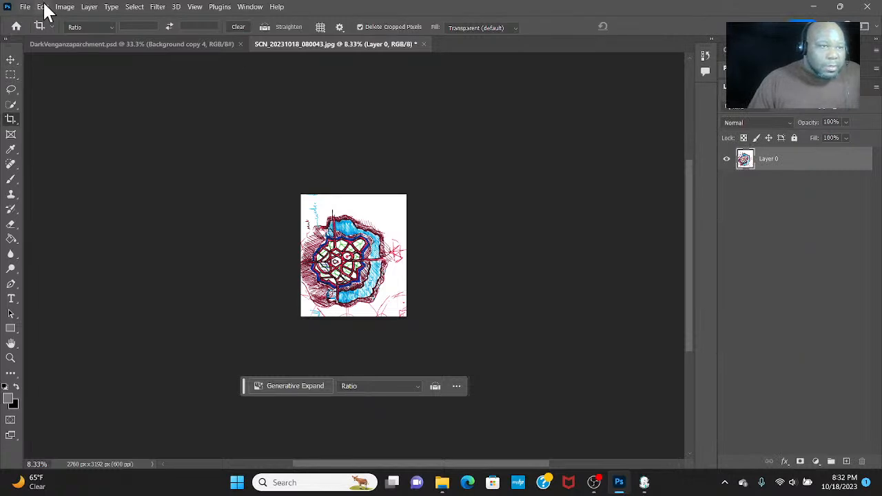
click(65, 7)
mouse_move(73, 27)
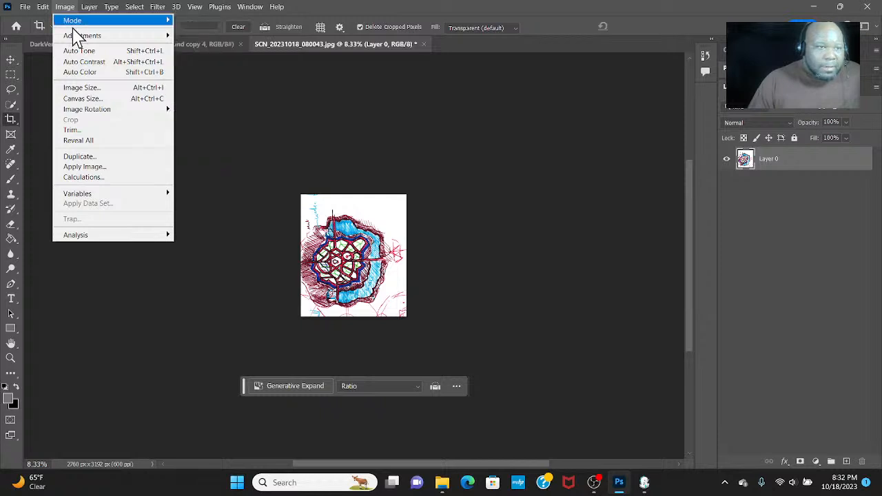
Duplicate Layer 0 as CityLineBlack and hide the original Layer 0
right_click(784, 150)
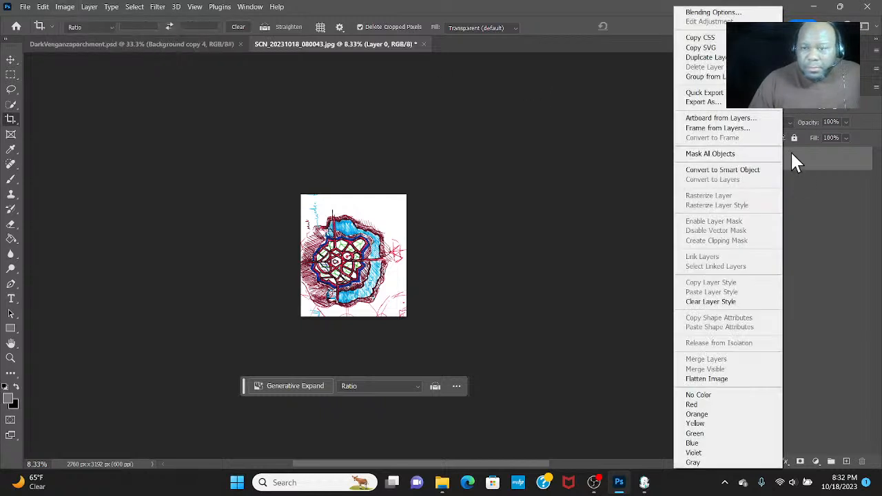
click(747, 57)
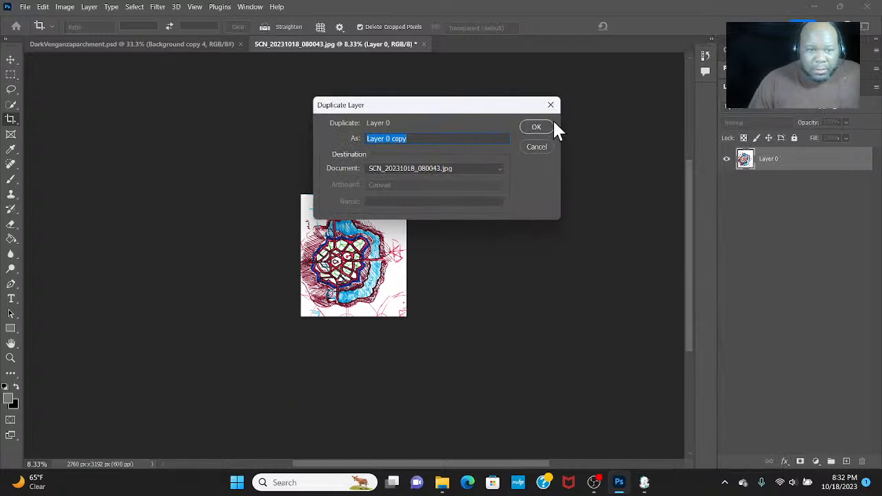
drag(491, 140, 246, 99)
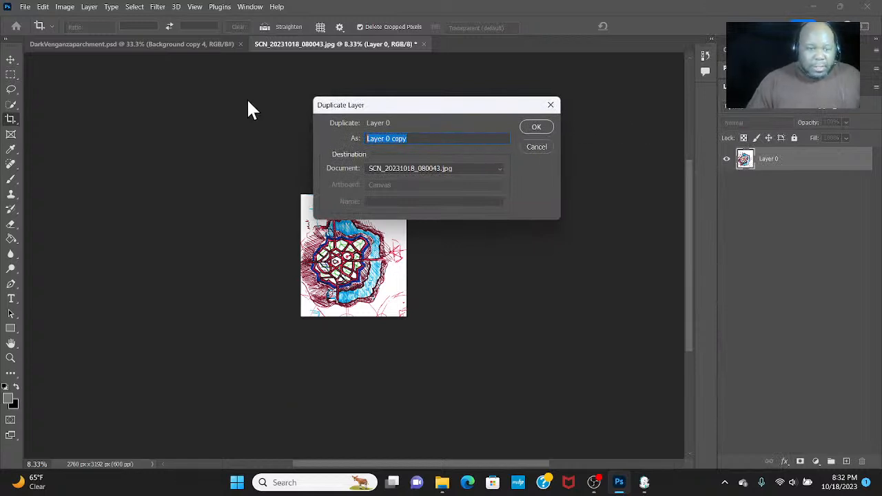
text(CityLine)
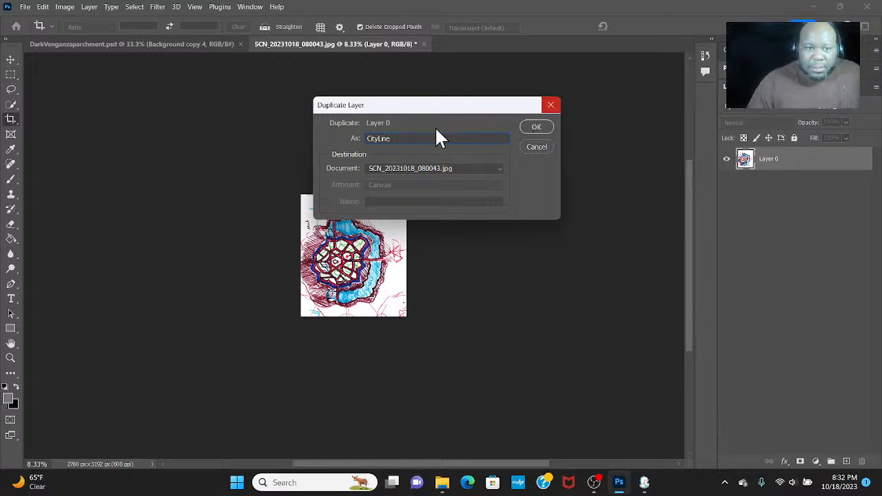
text(B)
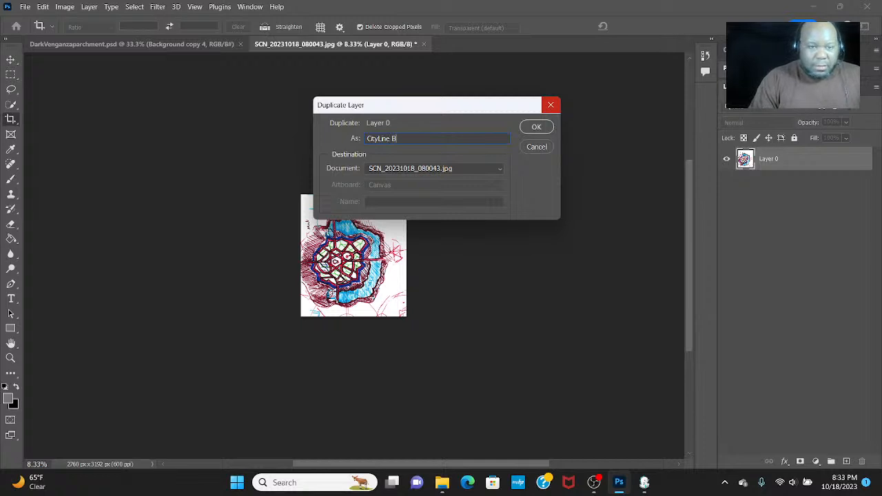
text(Black)
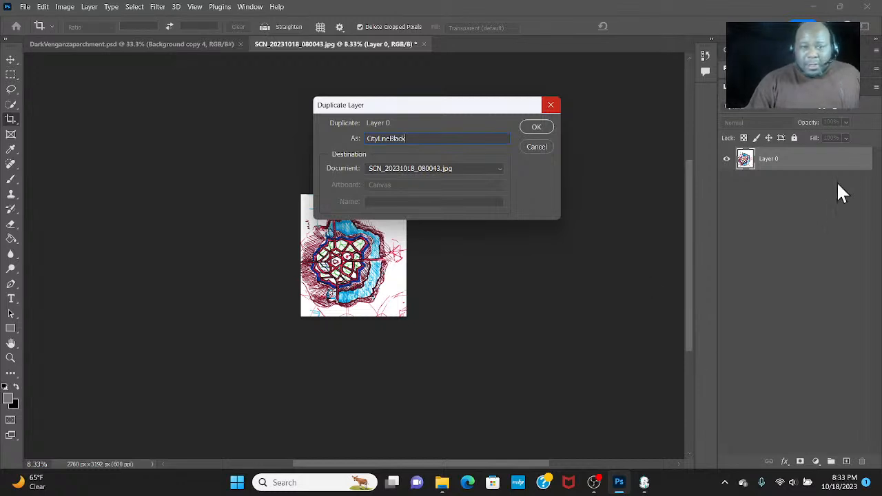
click(538, 130)
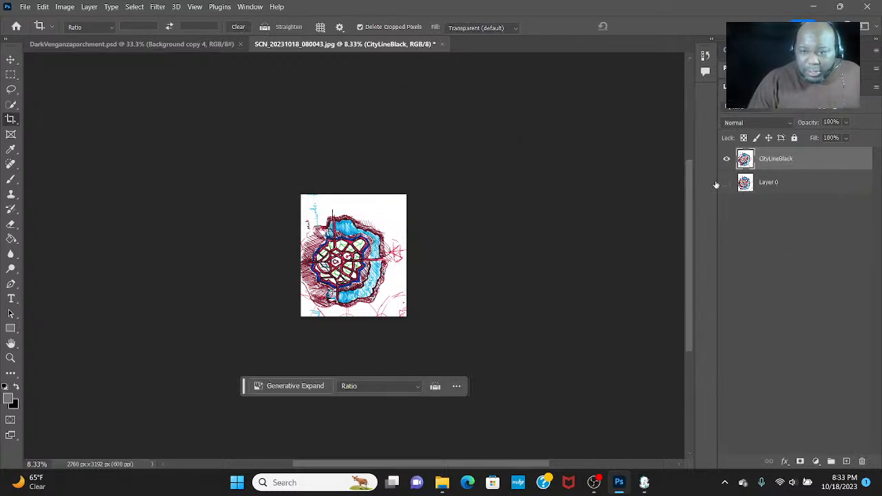
click(46, 7)
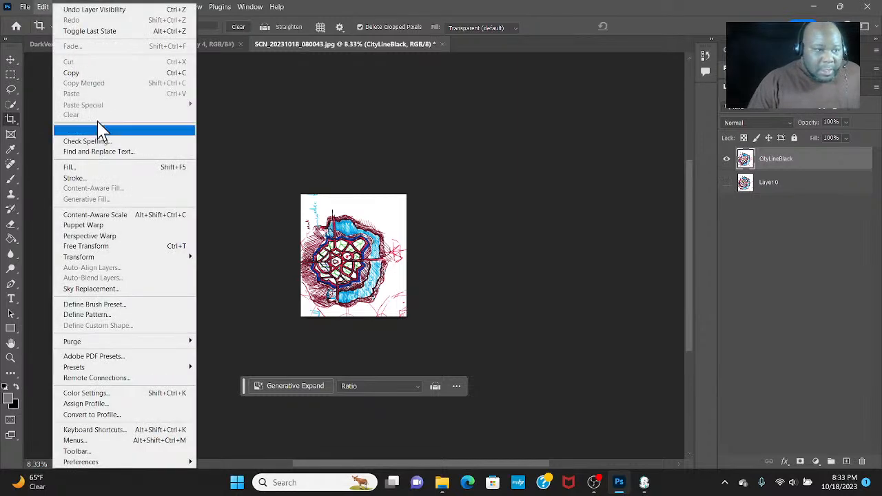
mouse_move(91, 260)
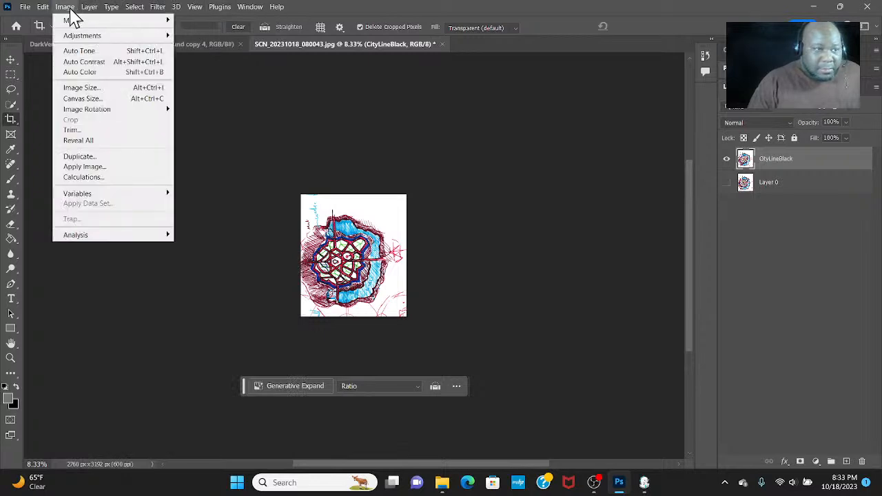
mouse_move(69, 36)
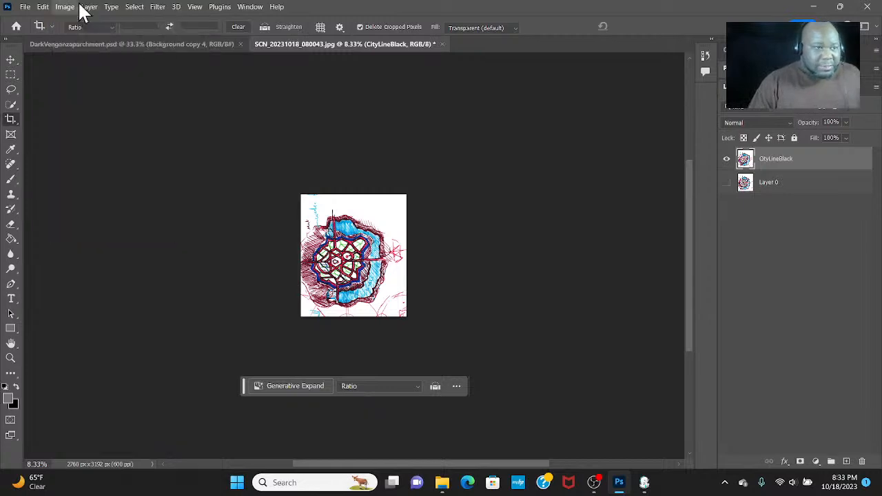
Set the canvas size to 10 x 10 inches with the drawing anchored at the centre
mouse_move(49, 8)
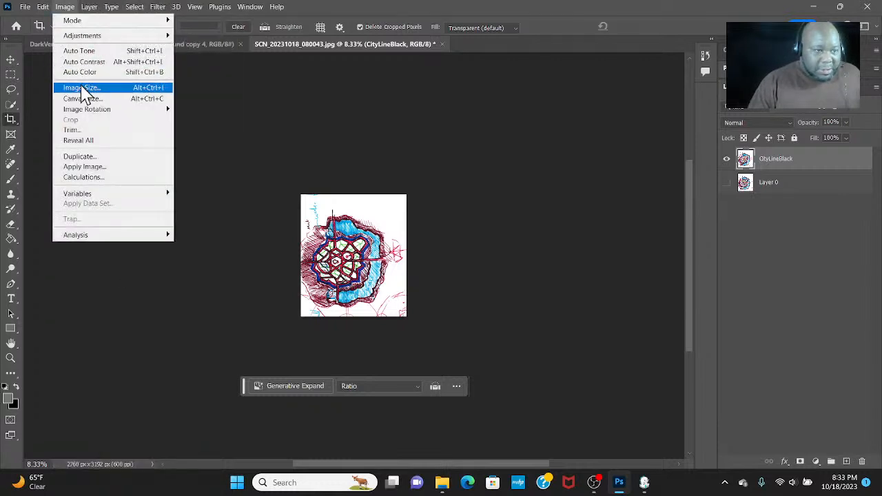
click(81, 98)
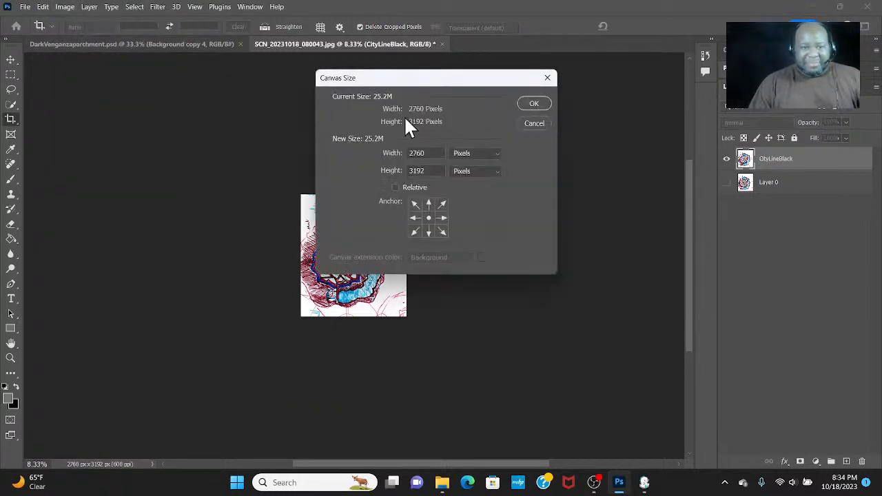
click(484, 151)
click(467, 185)
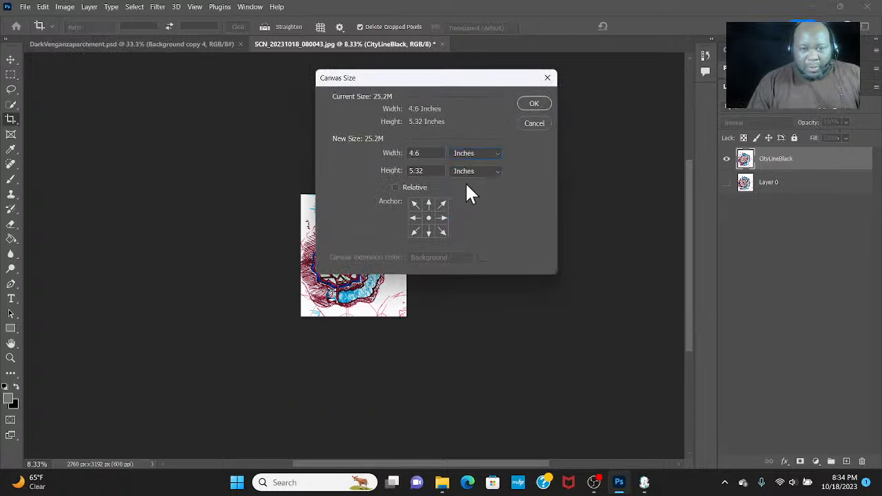
drag(432, 153, 398, 146)
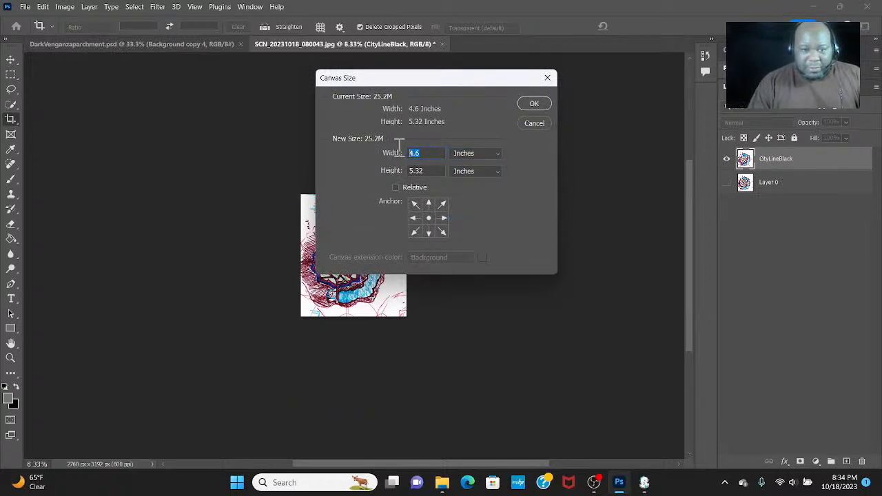
text(10)
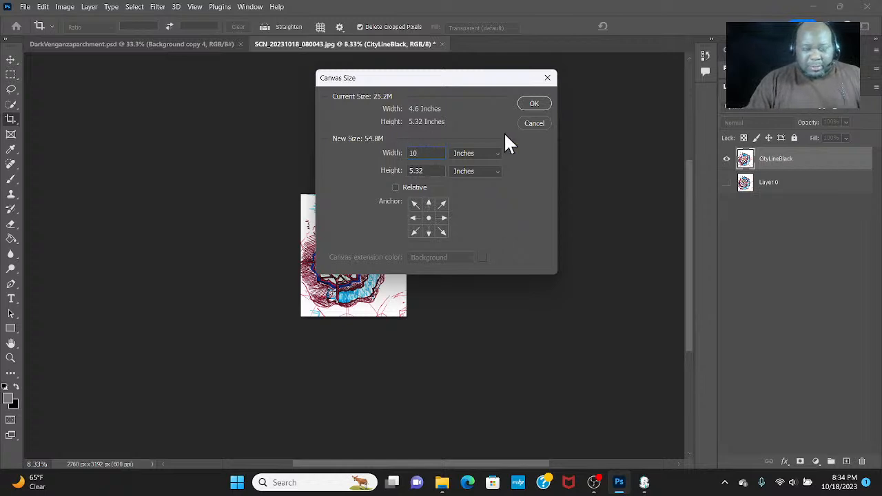
drag(440, 171, 294, 131)
text(10)
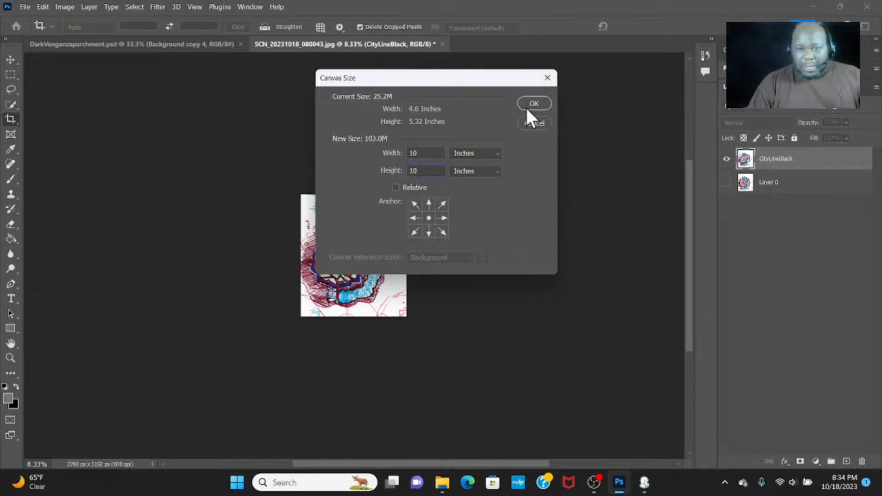
click(533, 104)
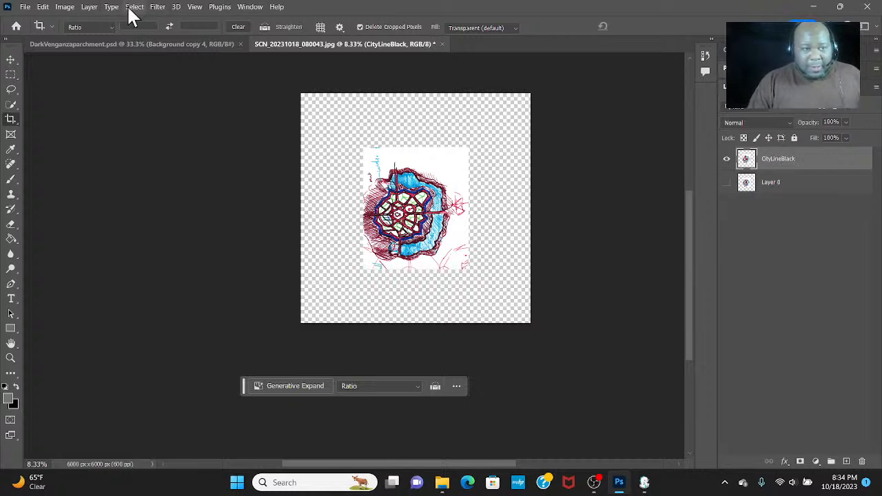
Create a new layer named Matte and place it between CityLineBlack and Layer 0
click(88, 8)
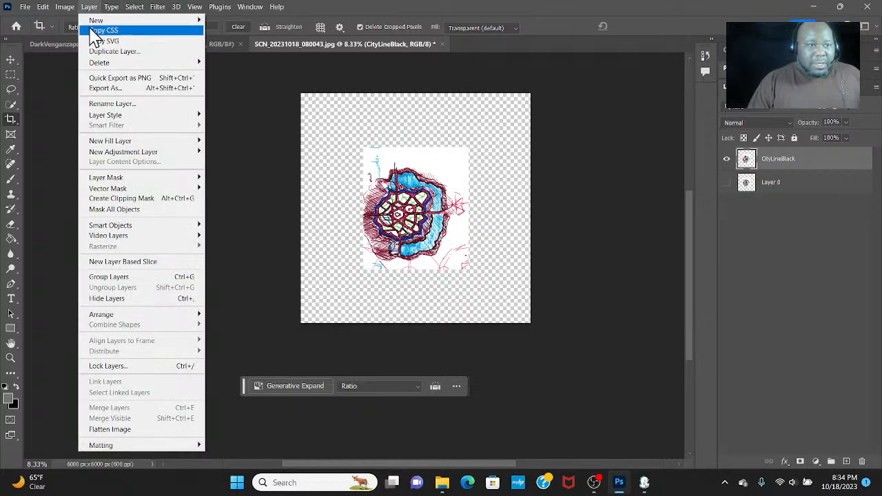
mouse_move(180, 22)
click(227, 22)
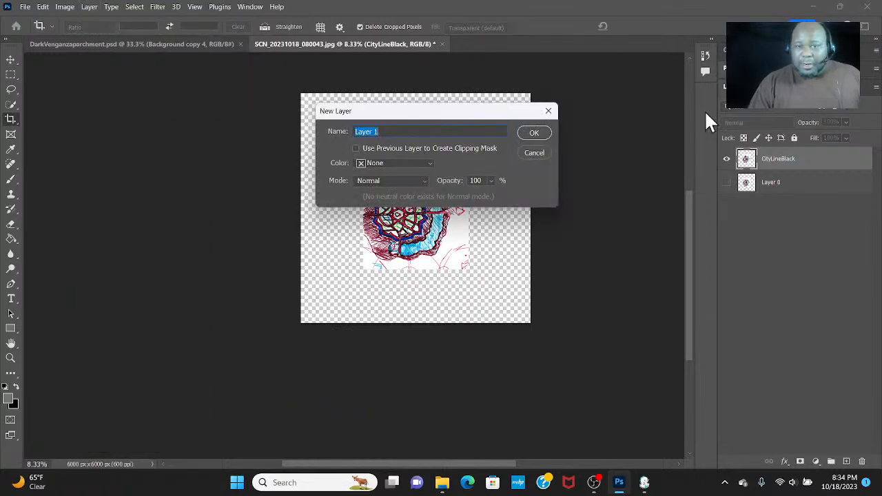
text(Matte)
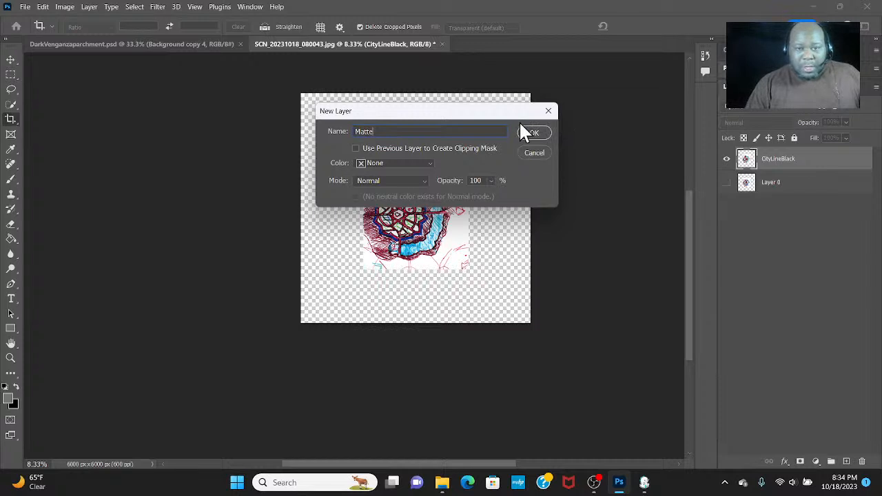
click(532, 135)
drag(811, 156, 820, 197)
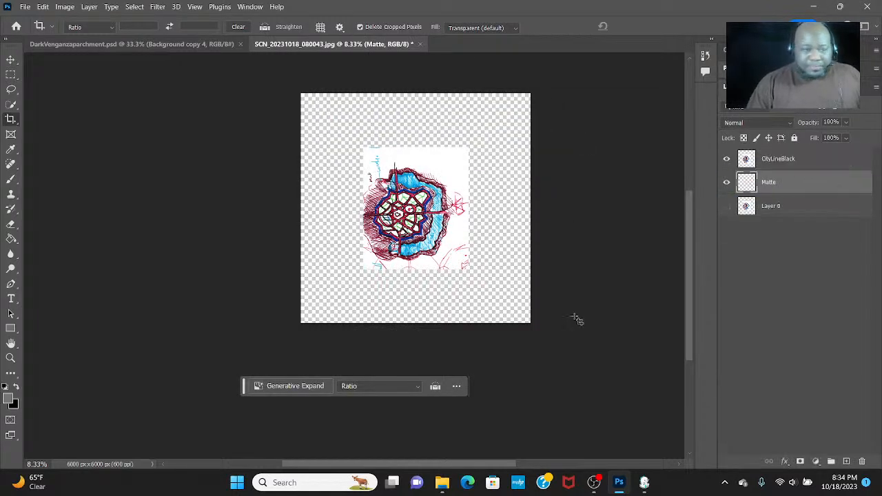
Set the foreground colour to dark blue #001595 and fill the Matte layer with it using the Paint Bucket
click(9, 398)
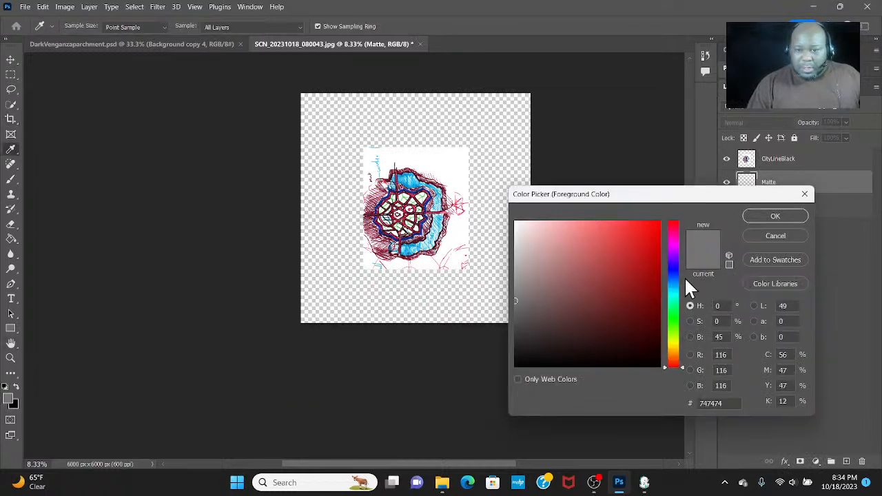
click(678, 272)
click(659, 222)
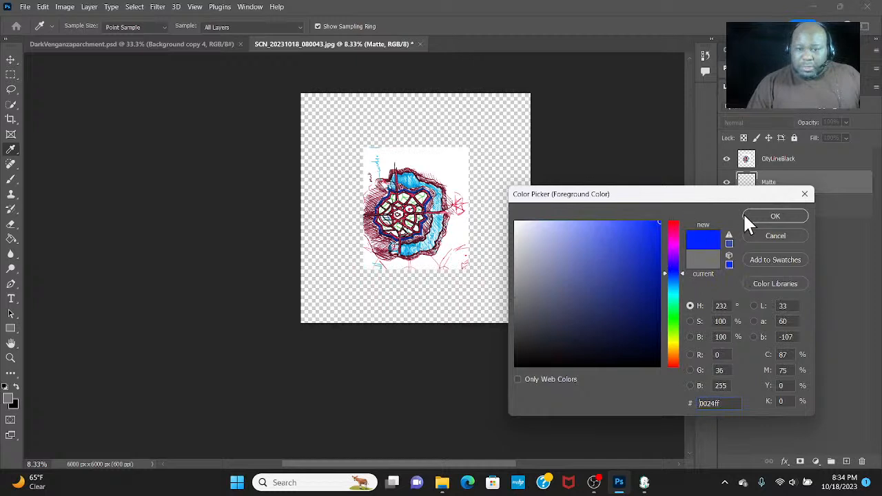
click(659, 282)
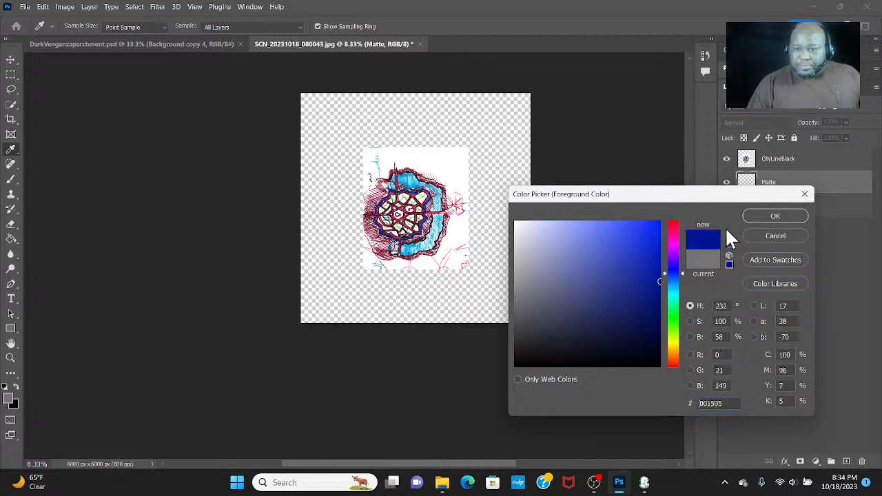
click(752, 216)
key(c)
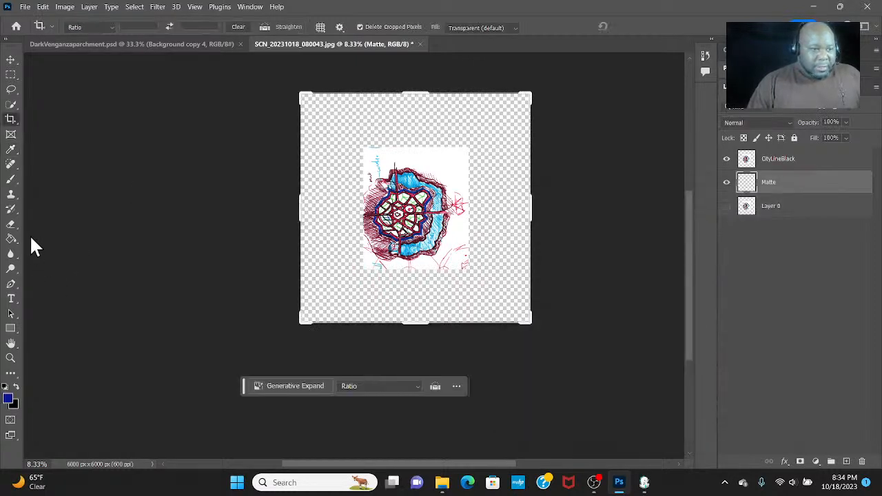
click(11, 240)
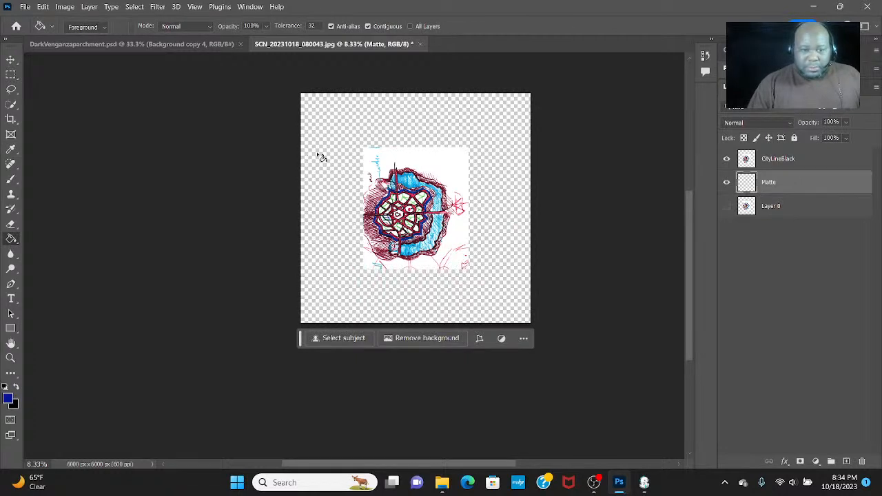
click(319, 158)
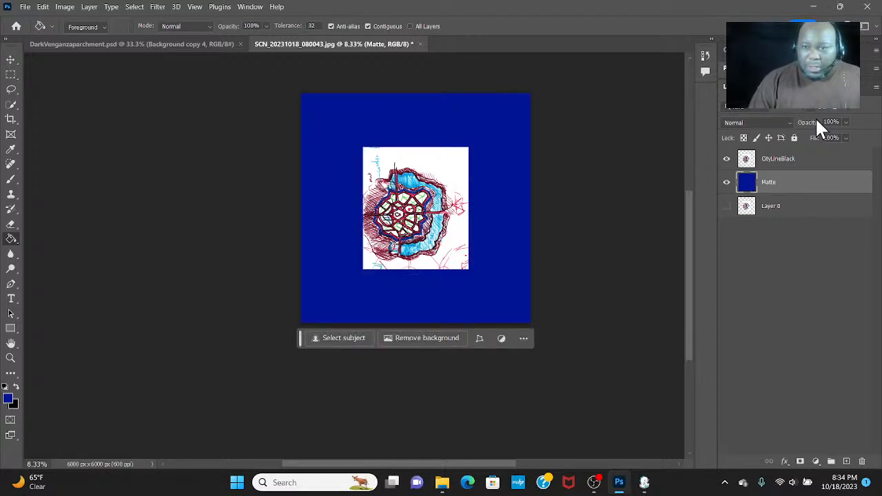
Free-transform the CityLineBlack layer and rotate the map about 98.4° clockwise
click(797, 158)
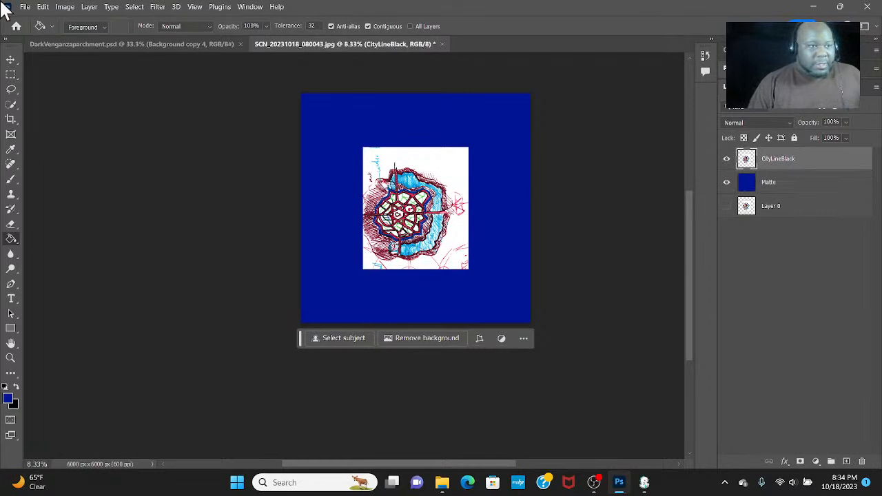
click(44, 8)
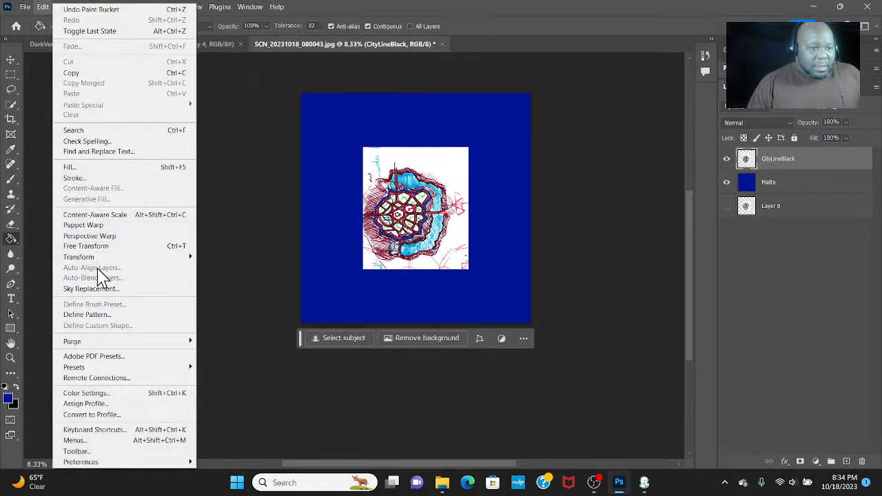
click(113, 246)
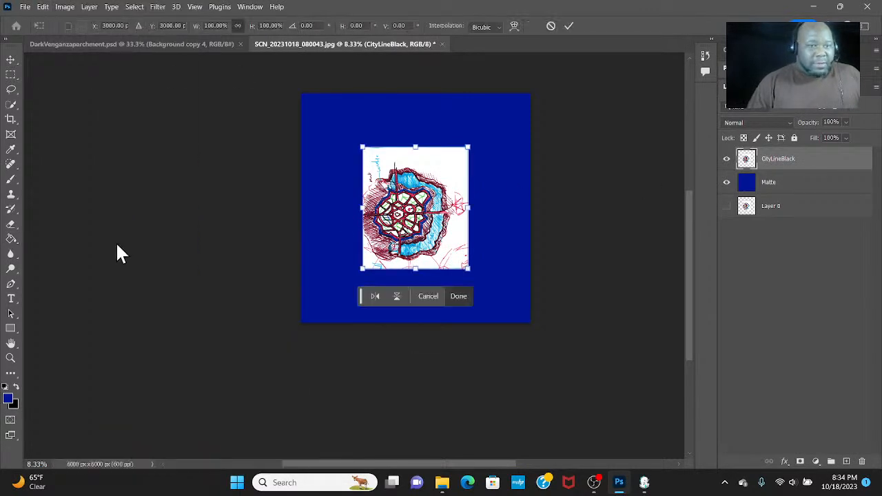
drag(497, 146, 509, 333)
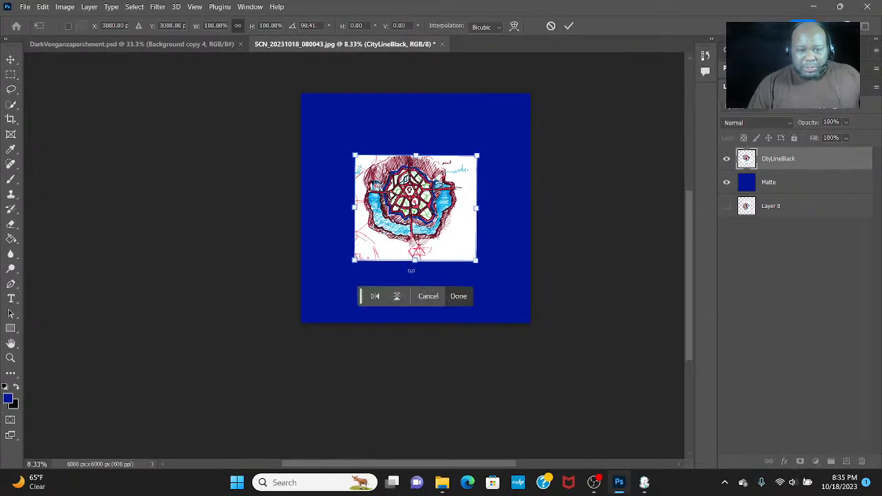
Move the rotated map and enlarge it proportionally to more than double its size so that it covers almost the whole canvas
drag(410, 174, 362, 114)
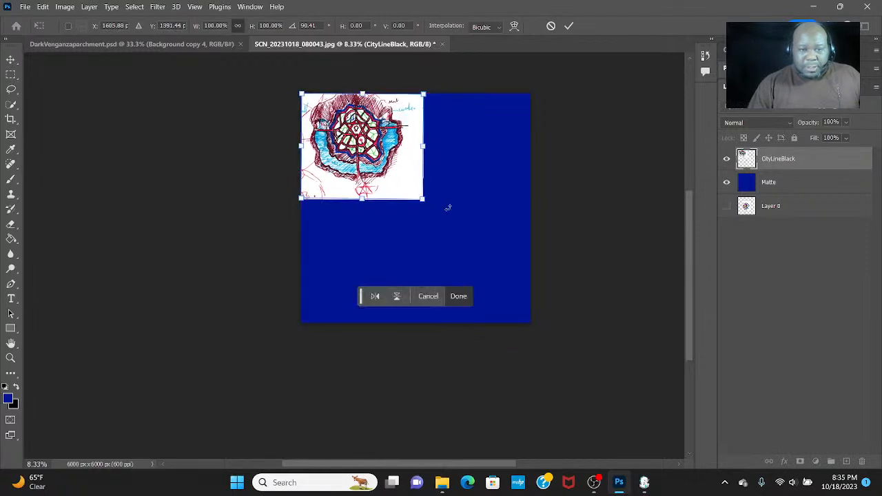
drag(423, 198, 552, 311)
drag(476, 206, 475, 230)
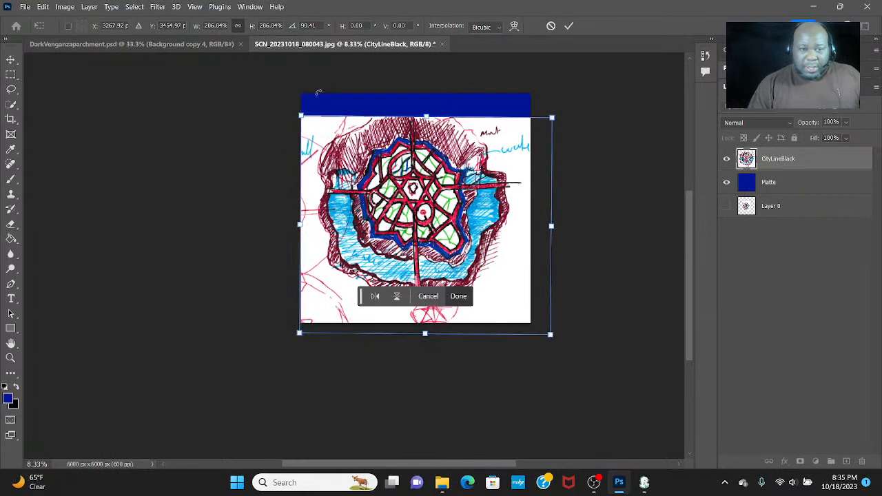
drag(300, 115, 304, 87)
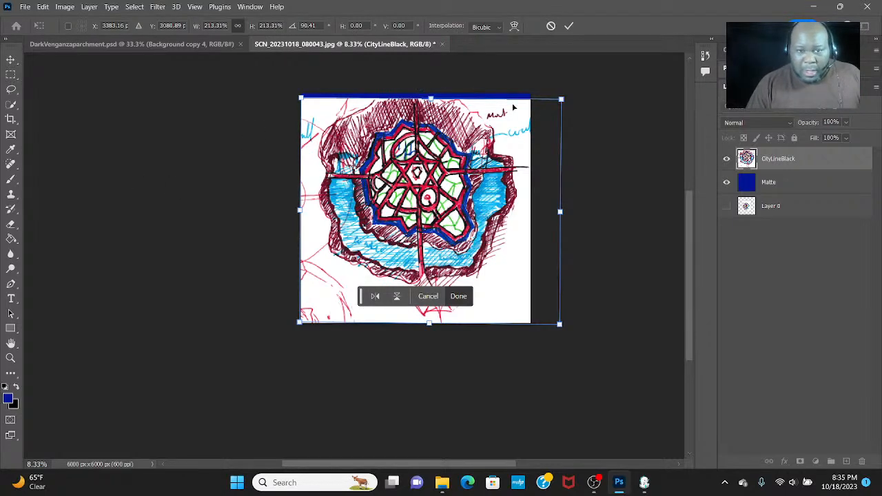
drag(300, 98, 292, 91)
double_click(441, 172)
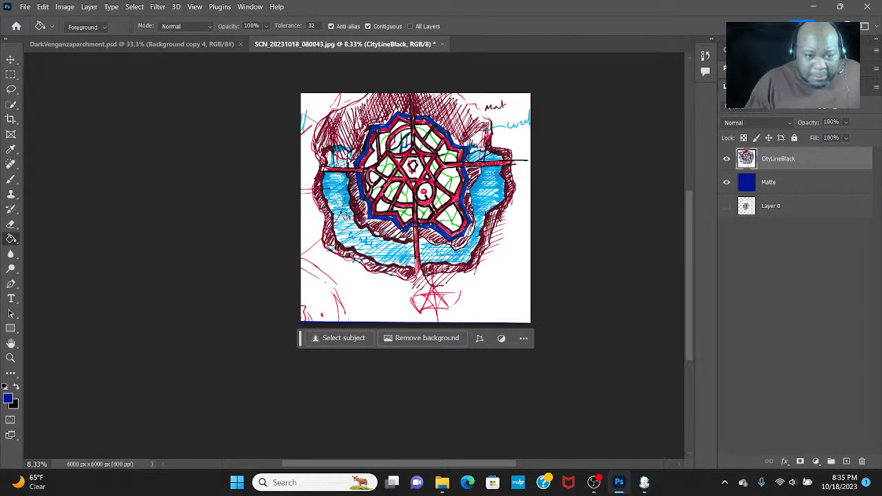
Lower the CityLineBlack layer's opacity to 46%
click(10, 59)
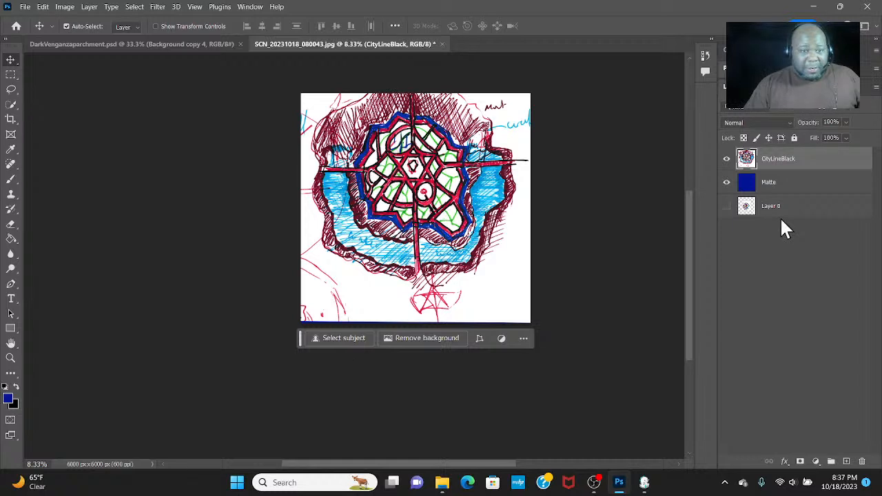
click(845, 122)
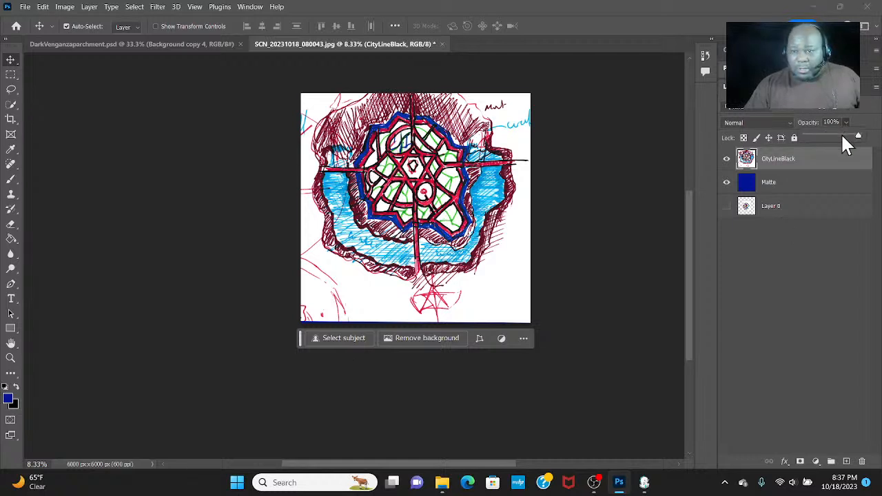
drag(842, 135, 829, 136)
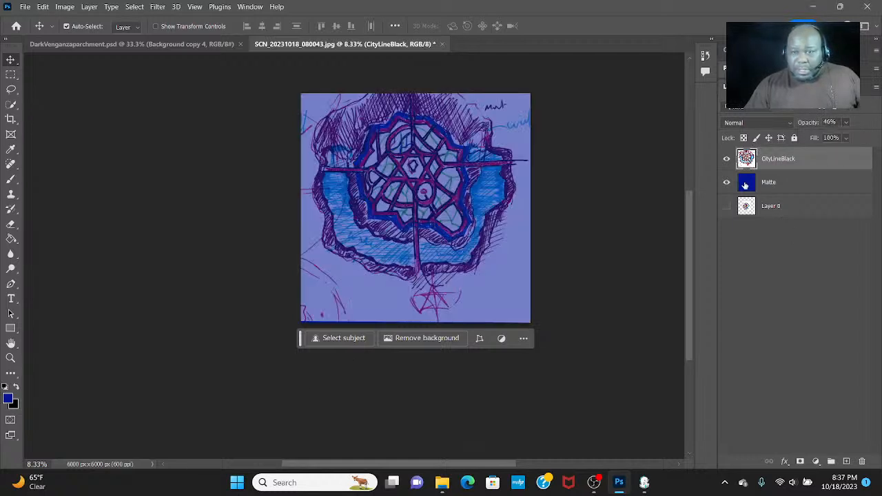
Set the foreground colour to white #ffffff and fill the Matte layer with it
click(792, 181)
click(9, 400)
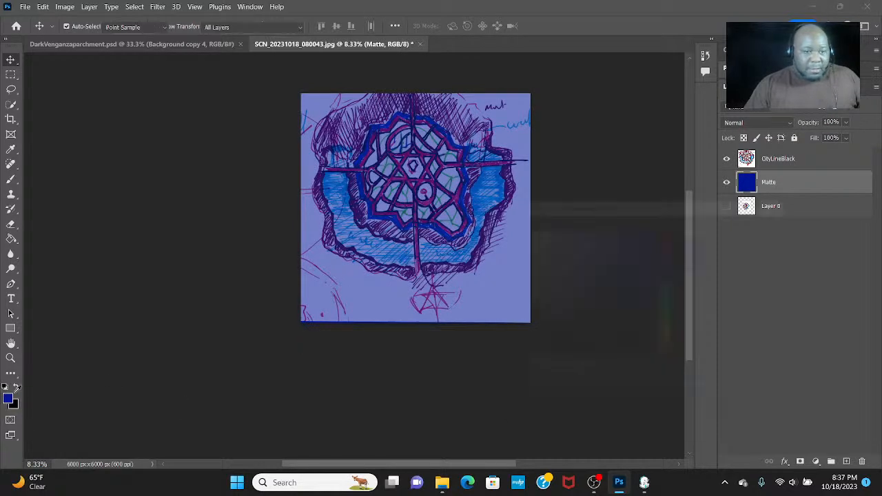
click(516, 223)
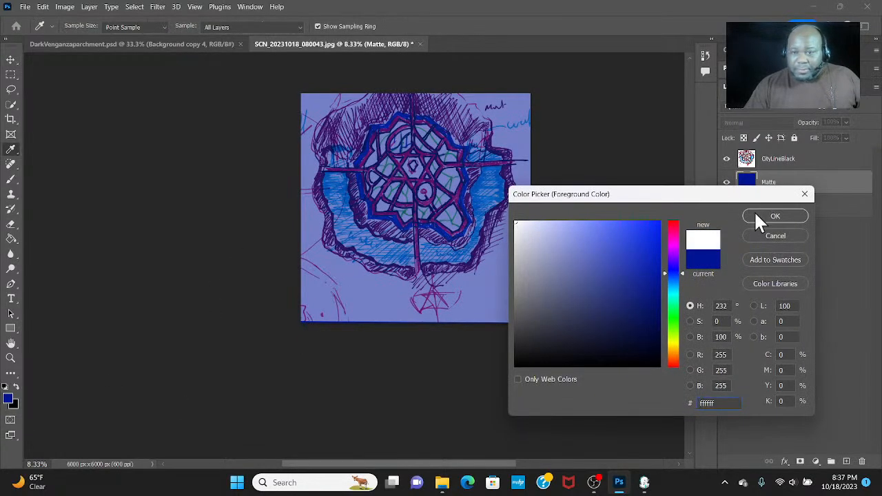
click(773, 215)
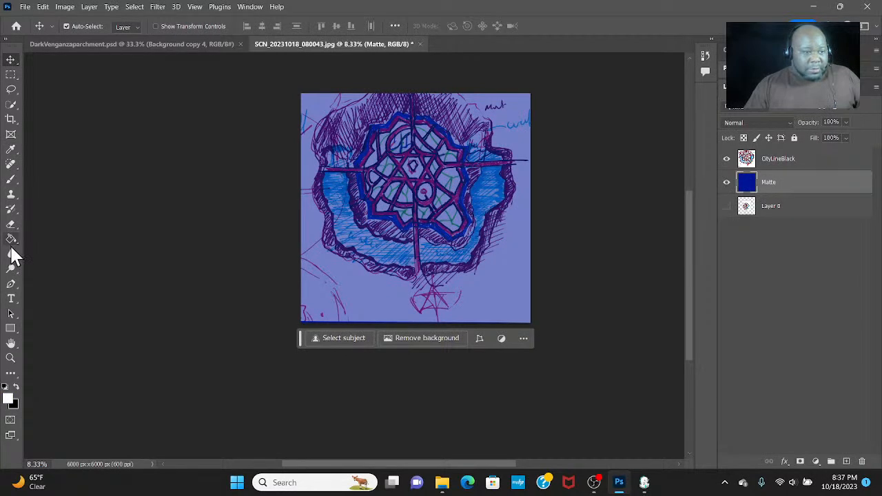
click(12, 239)
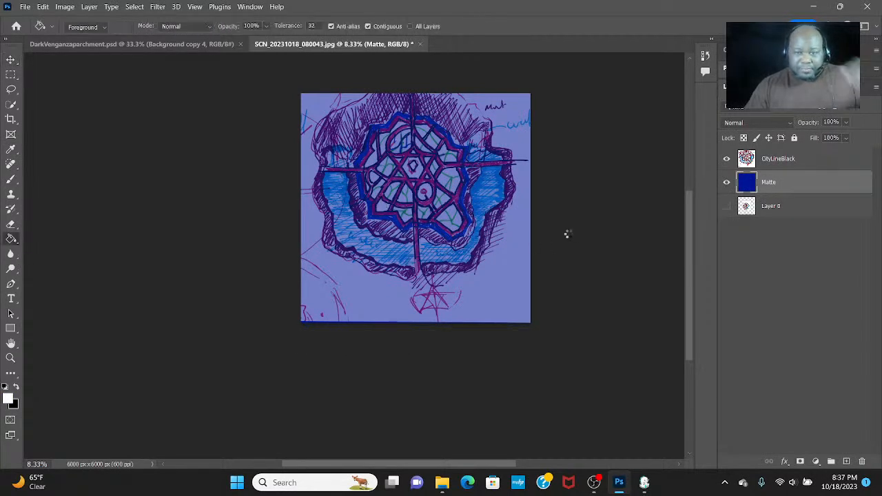
key(alt+BackSpace)
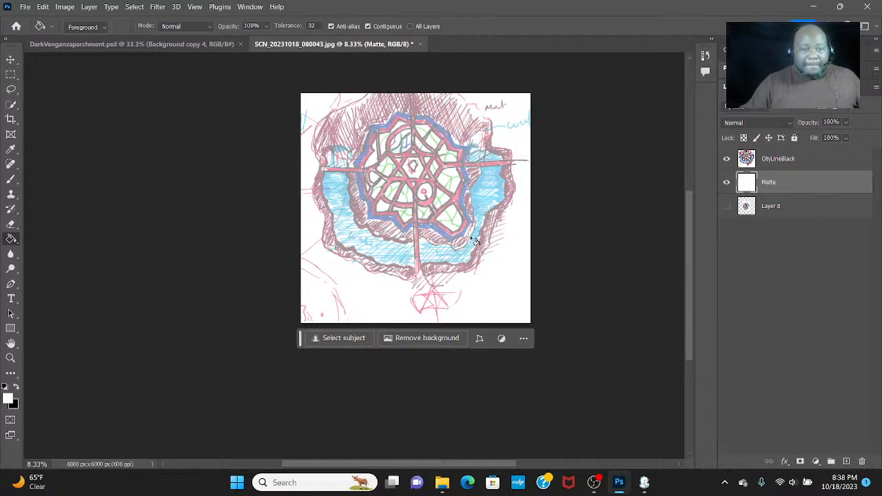
Trace the outer edge of the blue city wall with the Pen tool, from its topmost corner down the wall's left side
click(12, 357)
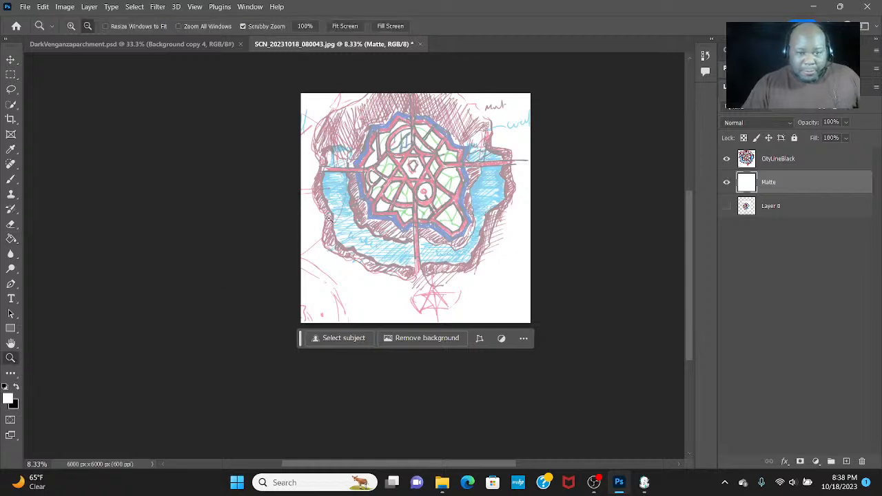
alt+click(355, 193)
alt+click(355, 192)
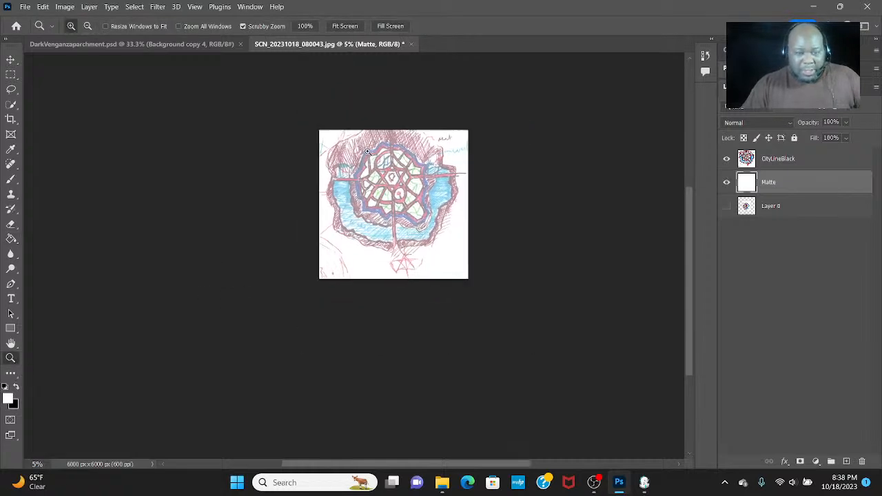
click(367, 151)
click(372, 153)
click(385, 158)
click(401, 163)
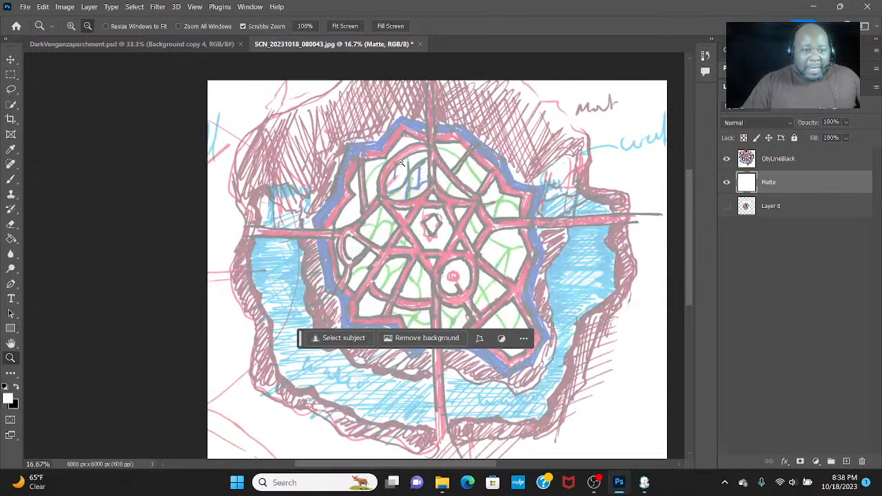
scroll(401, 163, down, 3)
scroll(480, 178, up, 3)
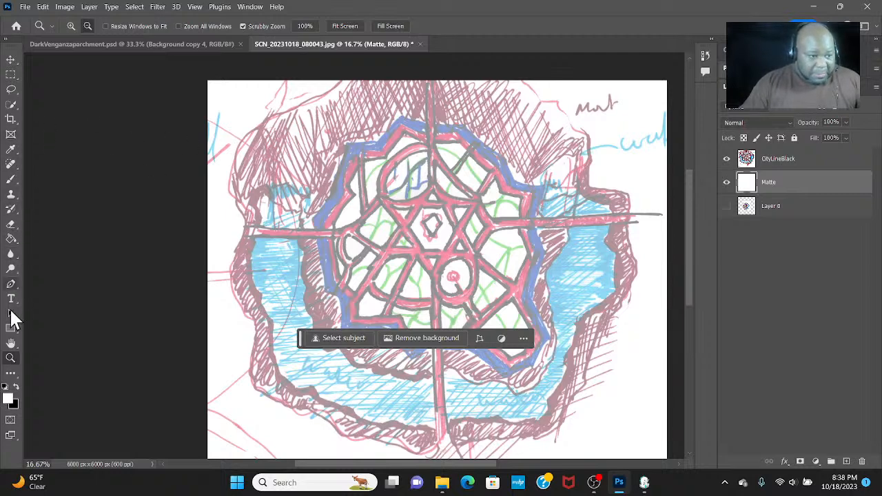
click(13, 284)
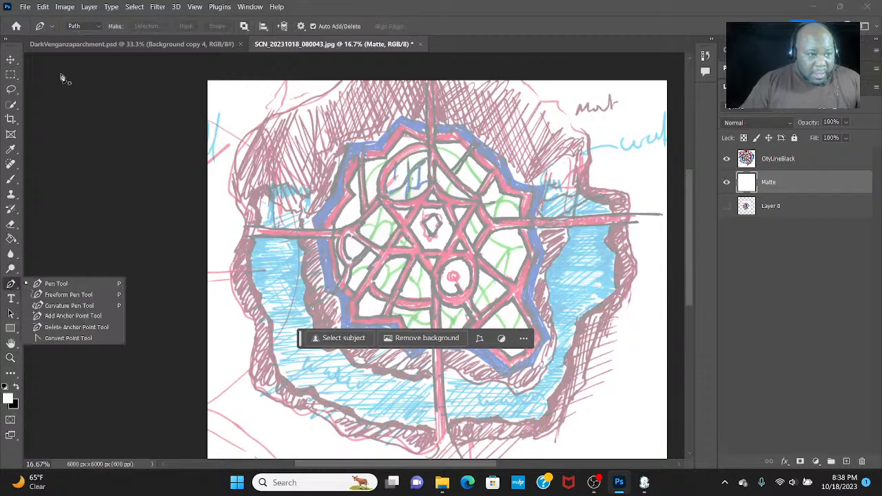
click(46, 284)
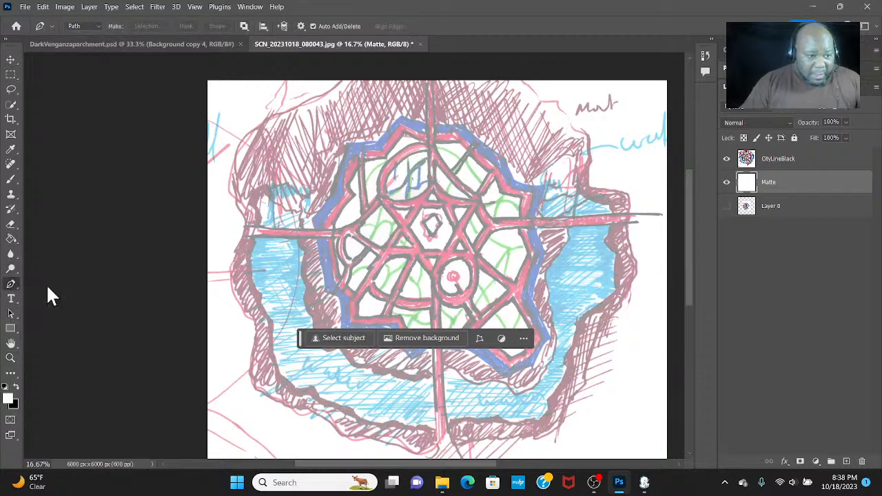
click(400, 124)
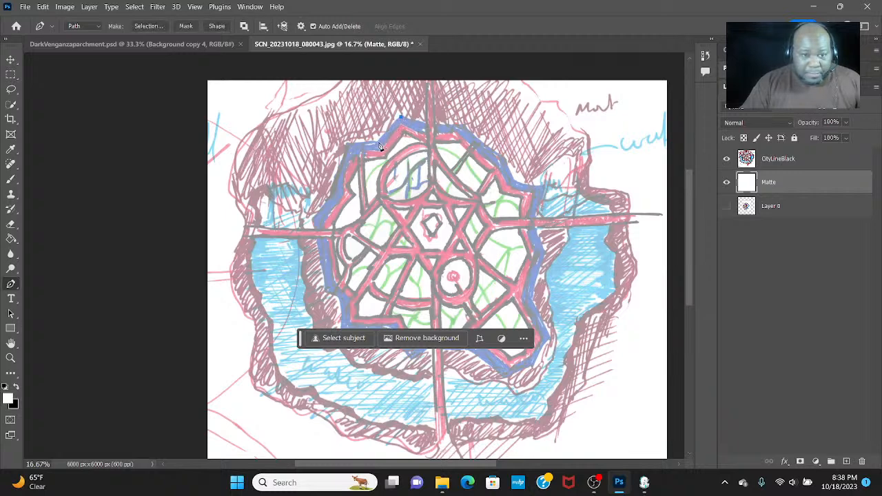
click(378, 142)
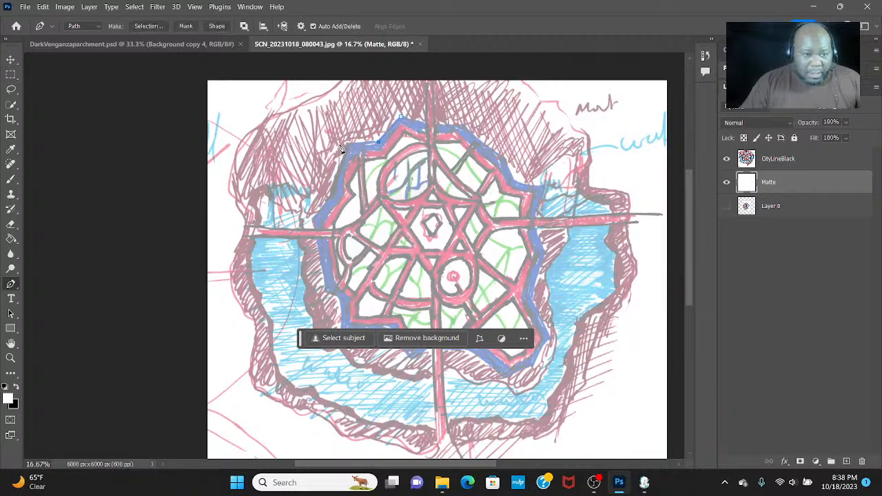
click(332, 199)
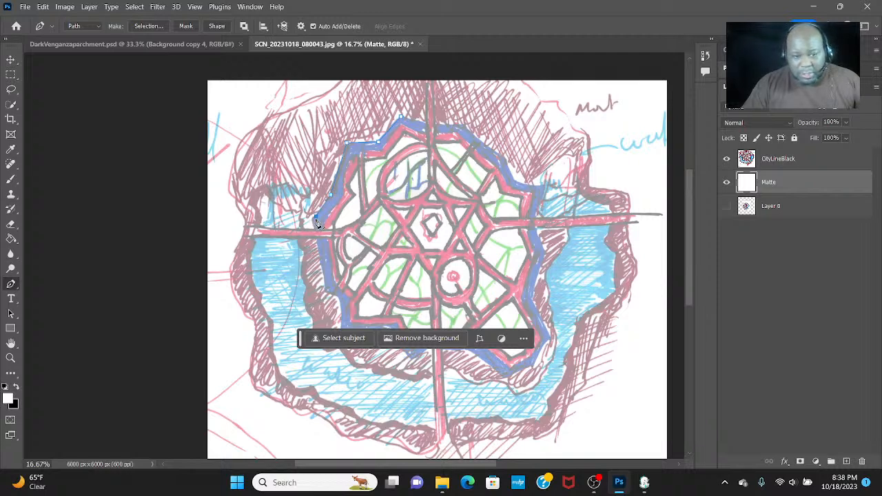
click(325, 290)
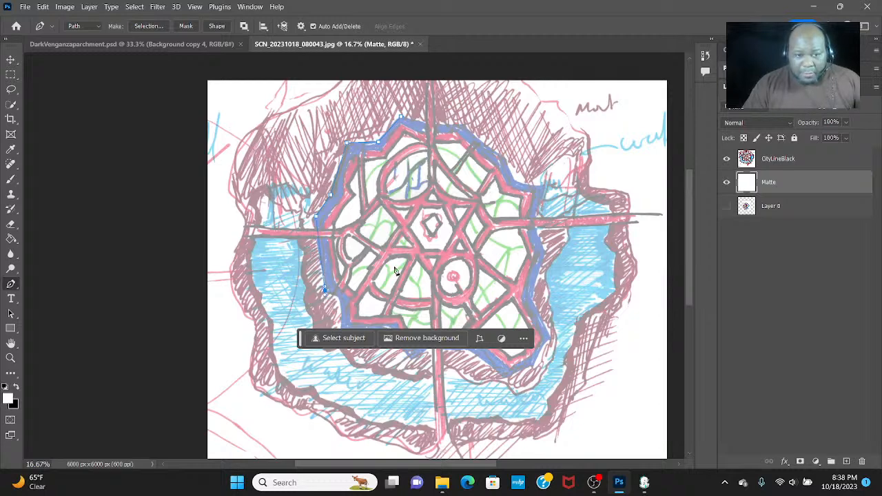
Continue the path around the wall's lower-left corner and along its lower edge to the bottom road, correcting two misplaced anchor points
scroll(396, 270, down, 2)
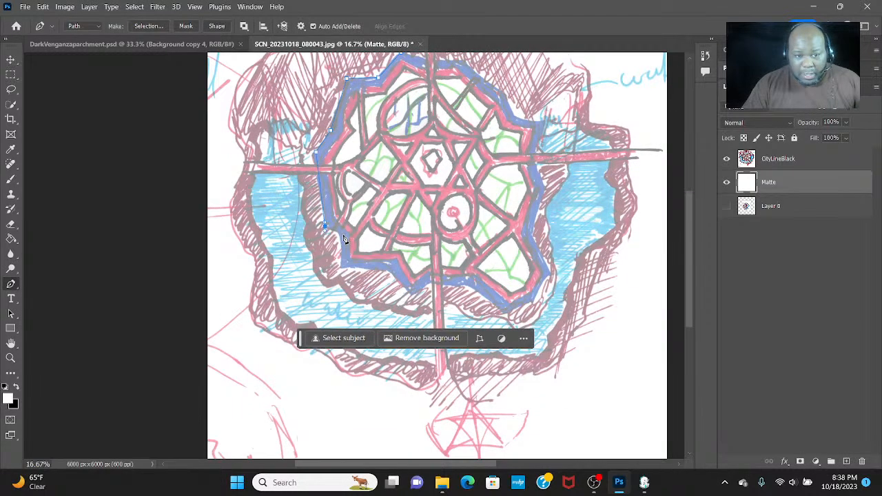
click(339, 236)
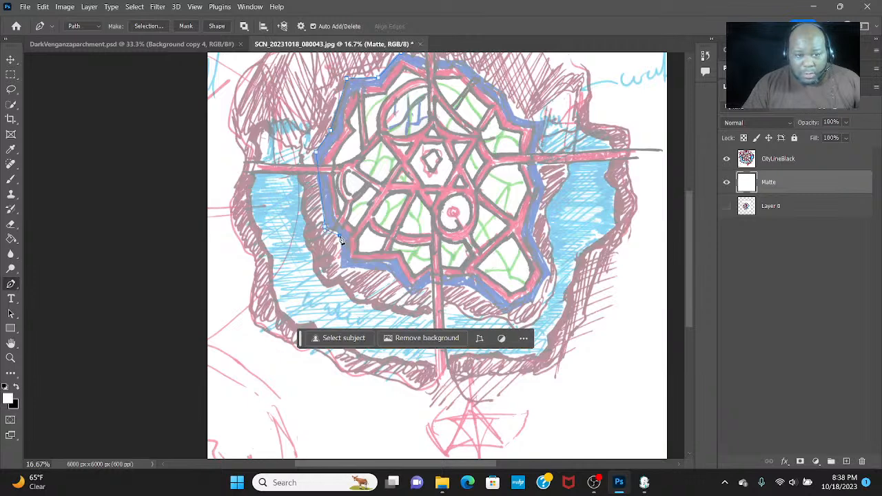
key(ctrl+z)
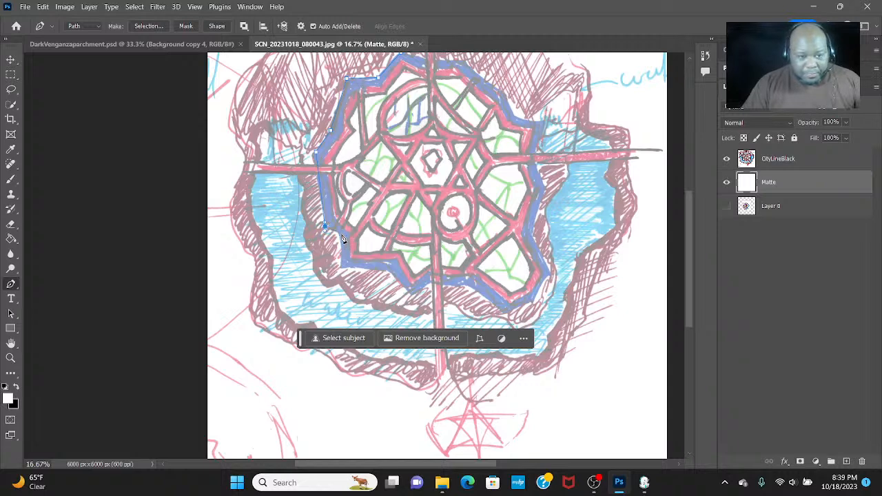
click(340, 235)
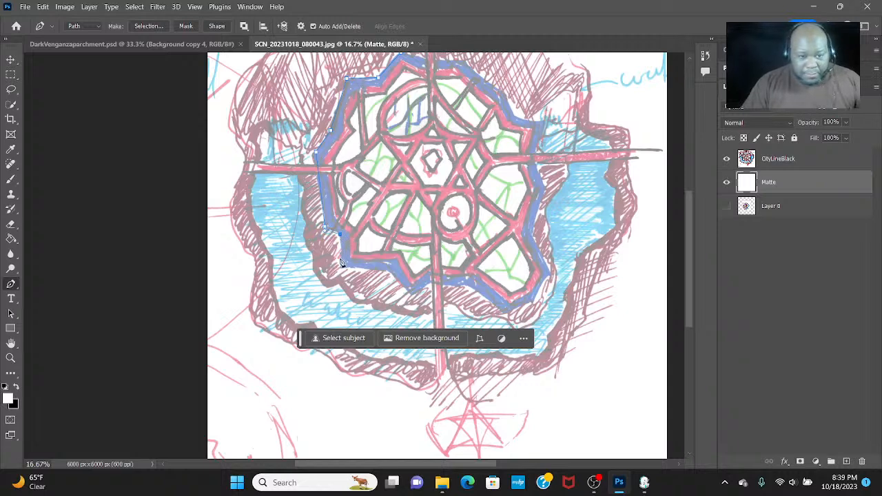
click(340, 266)
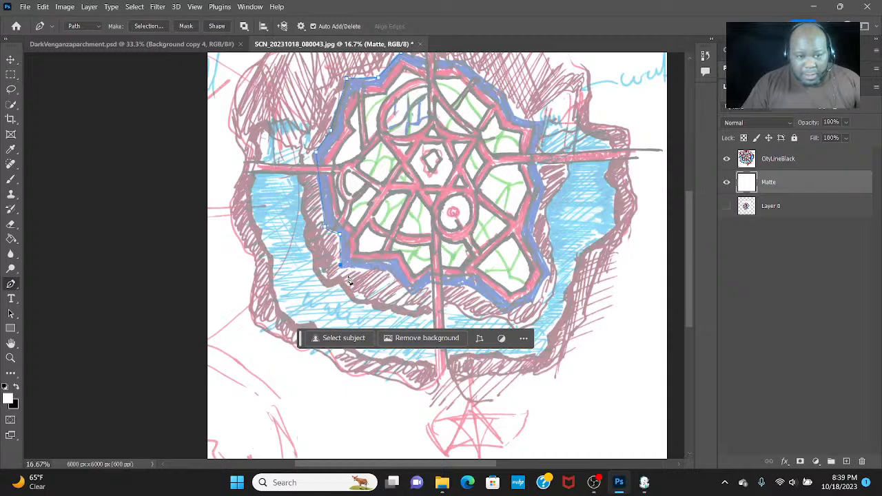
key(ctrl+z)
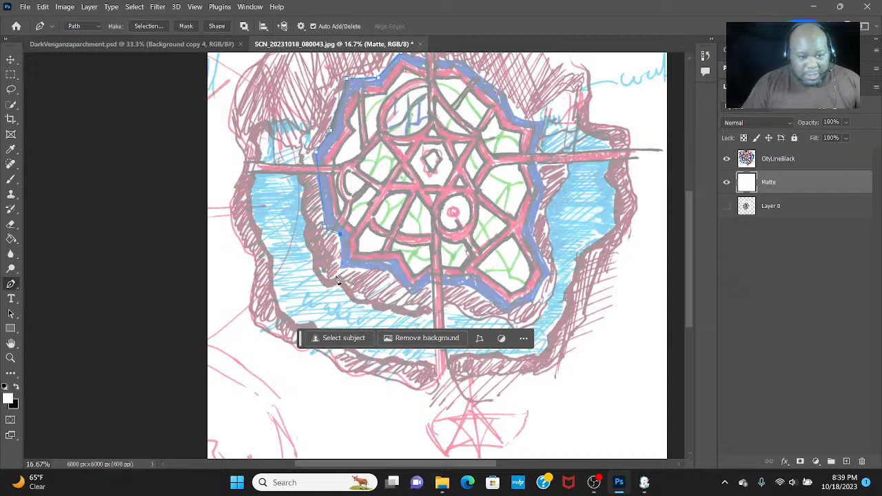
click(337, 269)
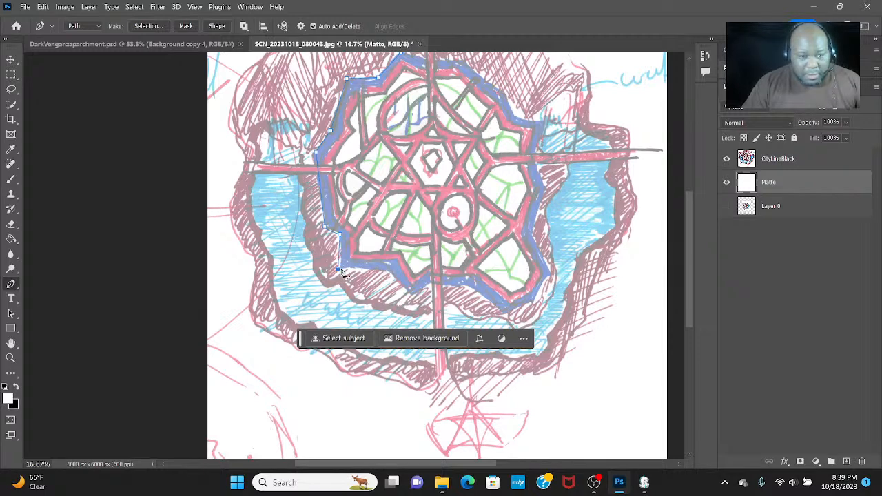
click(390, 272)
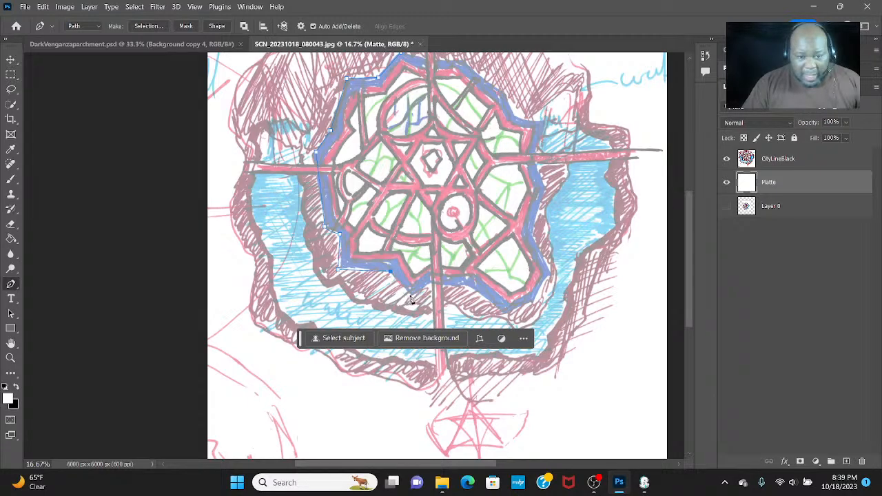
click(409, 295)
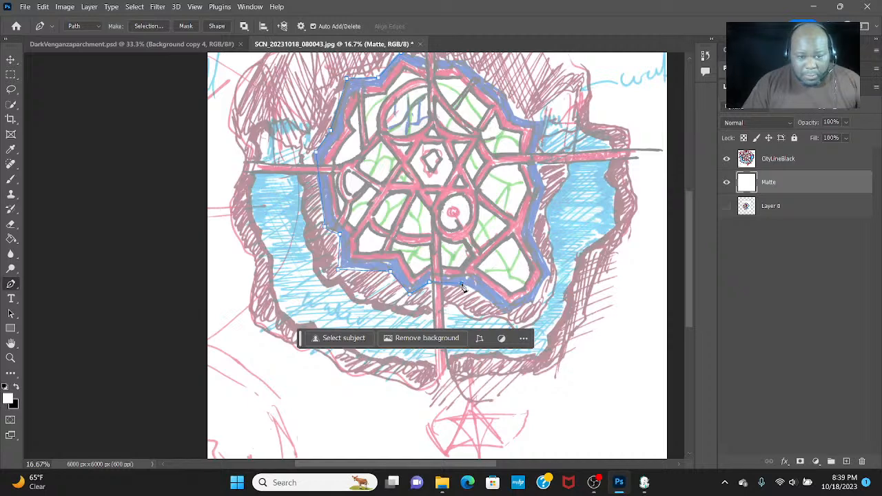
Continue the path around the wall's lower-right corner, up its right side and back towards the topmost starting corner
click(502, 313)
click(530, 303)
click(549, 274)
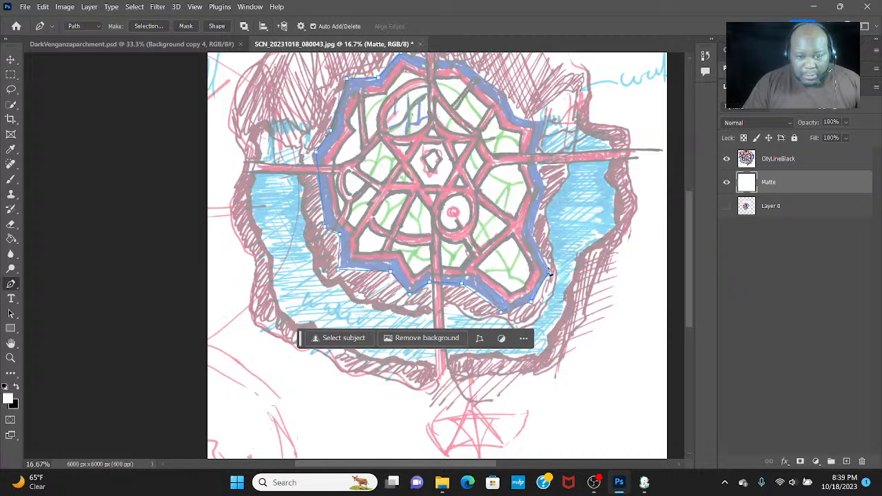
click(531, 236)
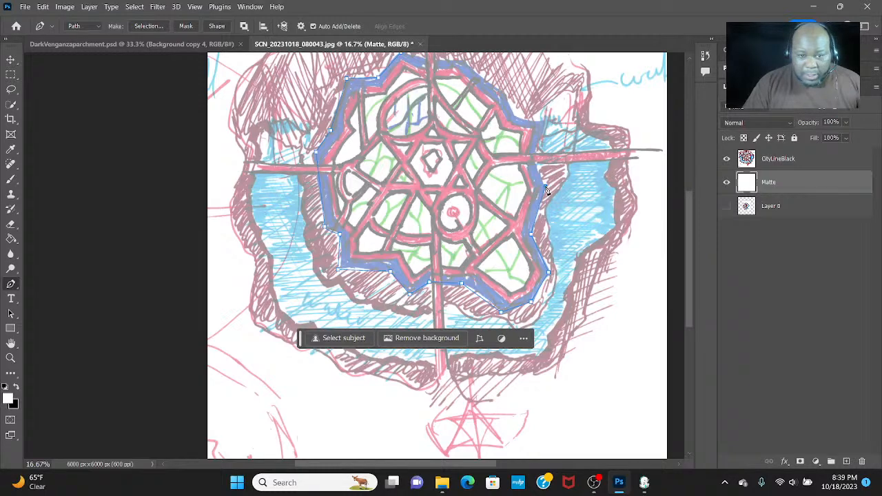
click(545, 186)
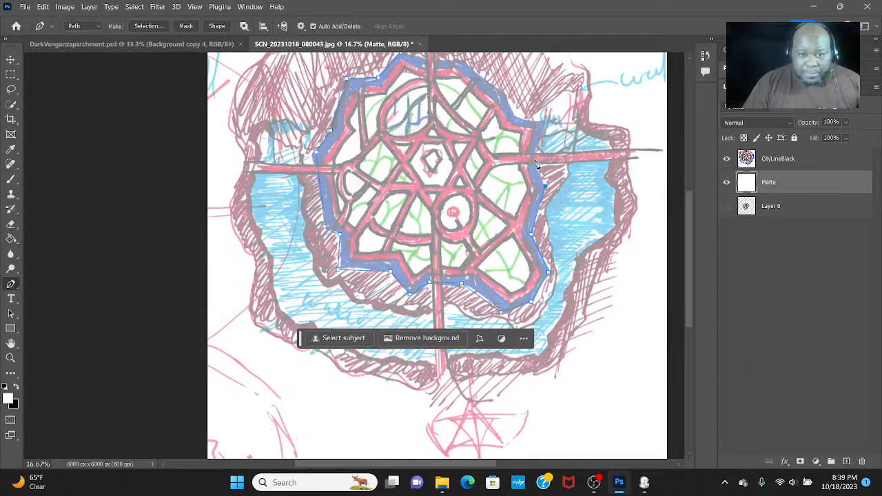
click(536, 163)
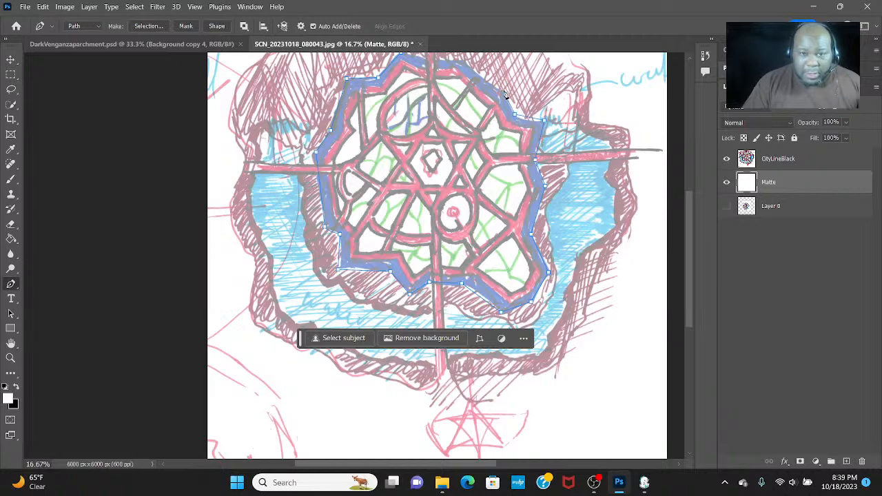
click(465, 61)
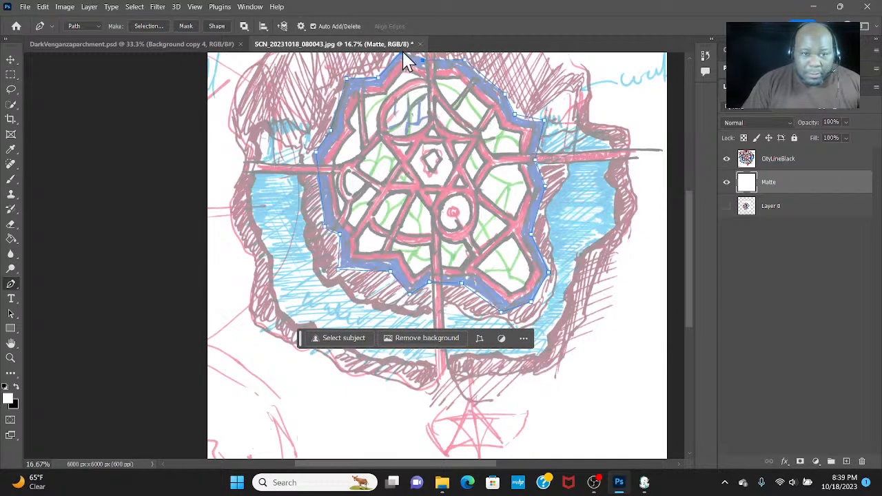
Create a new layer named CityWallBlue directly above the CityLineBlack layer
click(803, 164)
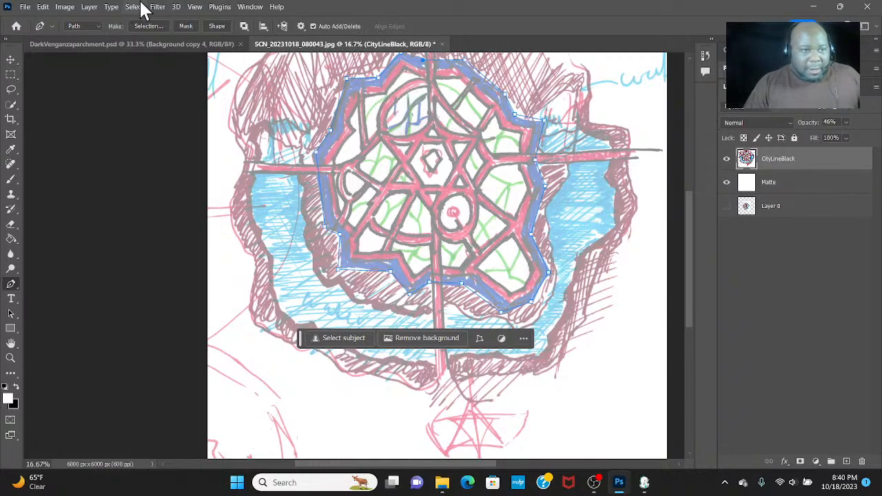
click(90, 8)
mouse_move(124, 20)
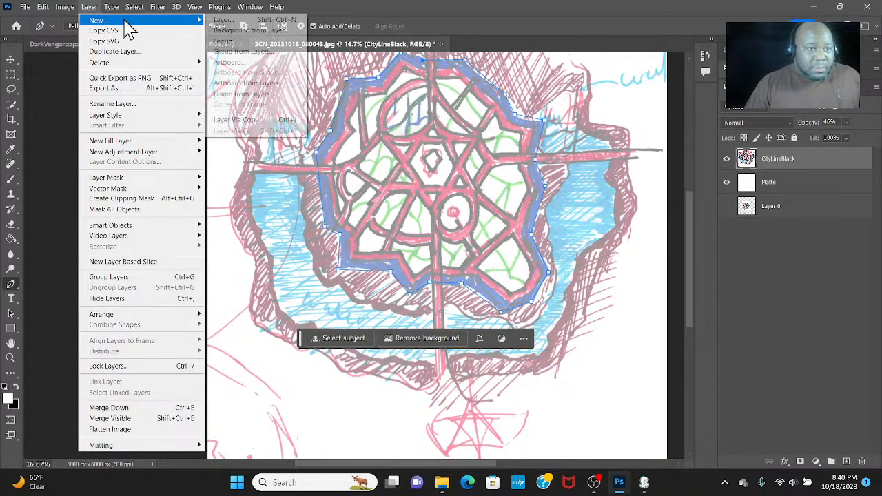
click(232, 21)
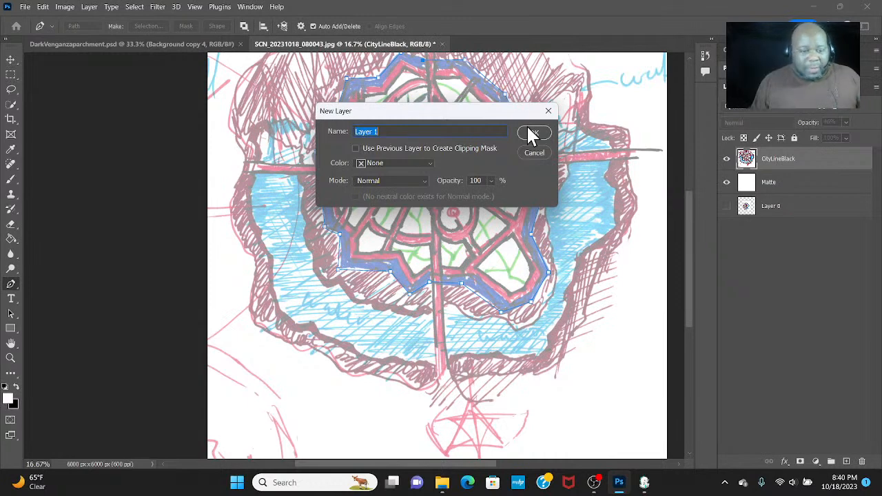
text(CityWallBlue)
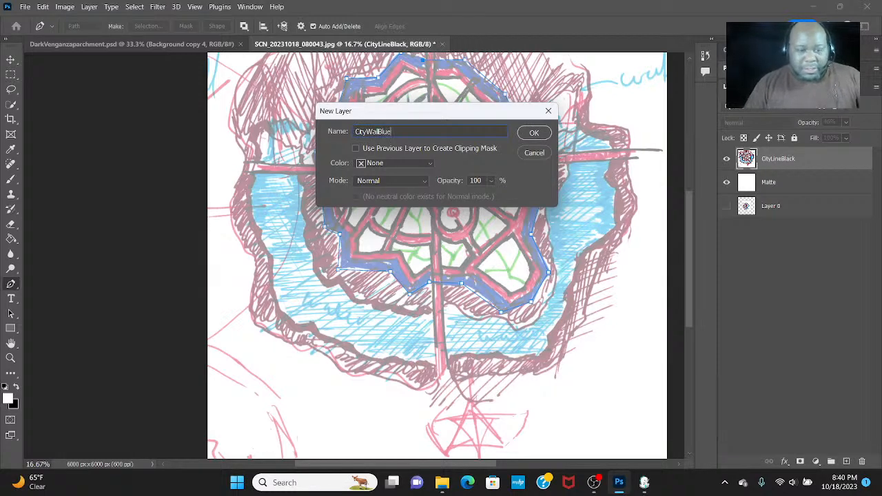
click(533, 135)
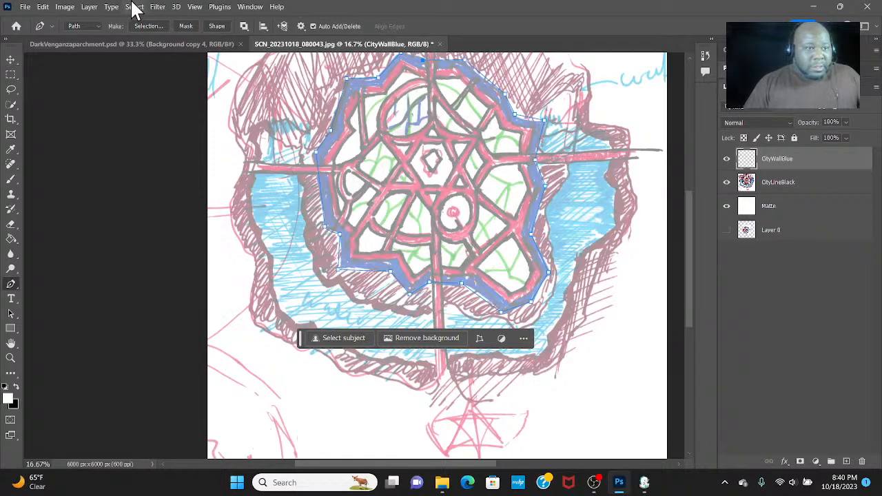
Convert the wall path into a new anti-aliased selection with a feather radius of 0 pixels
right_click(400, 126)
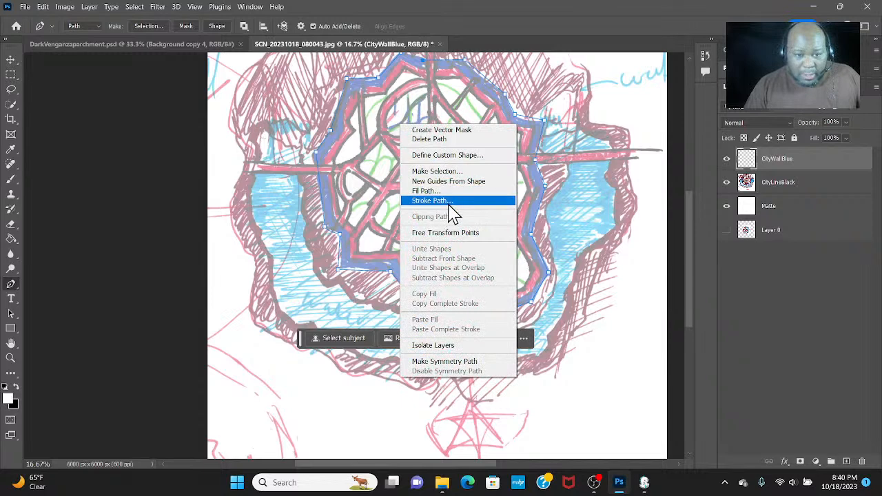
click(458, 172)
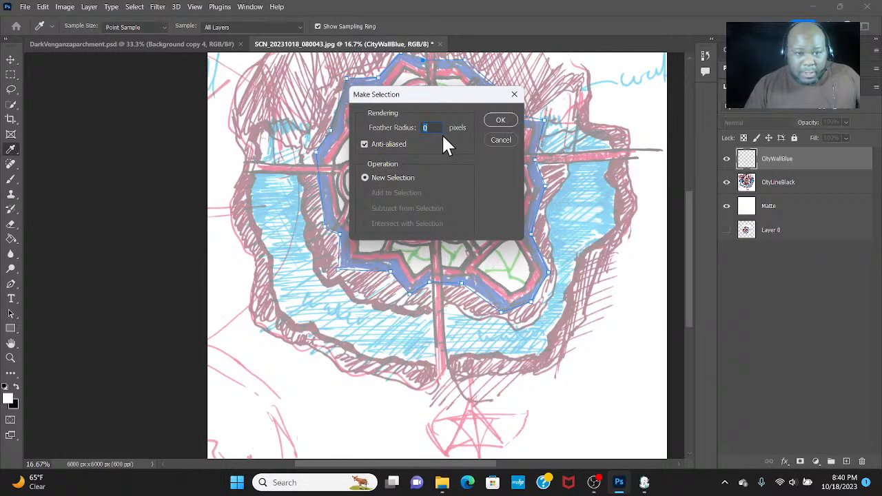
click(498, 123)
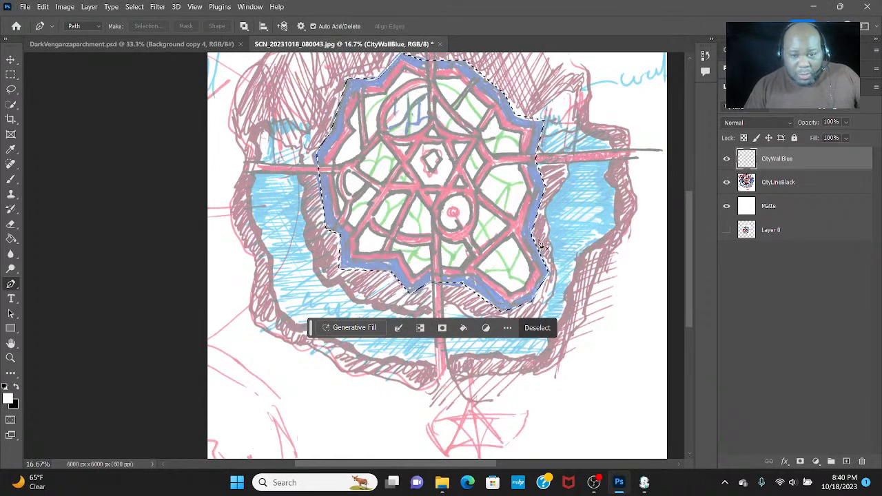
Set the foreground colour to the dark blue #001dd0
click(7, 397)
text(0024ff)
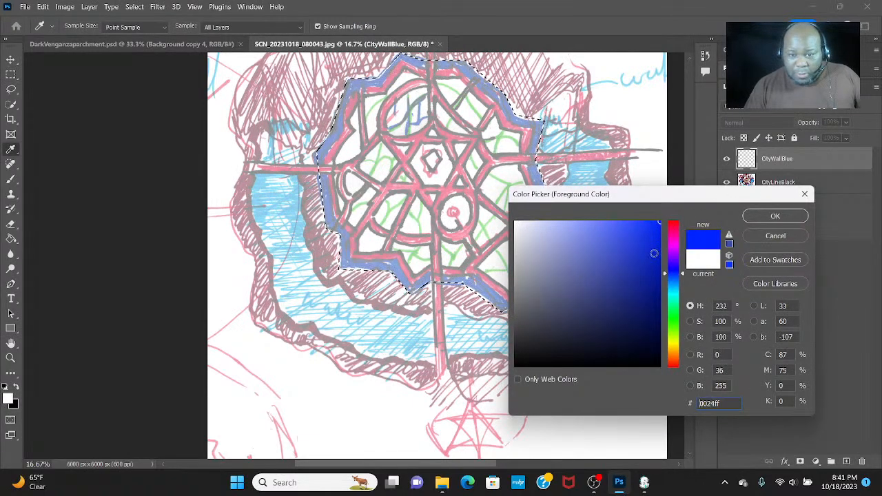
click(661, 248)
click(775, 215)
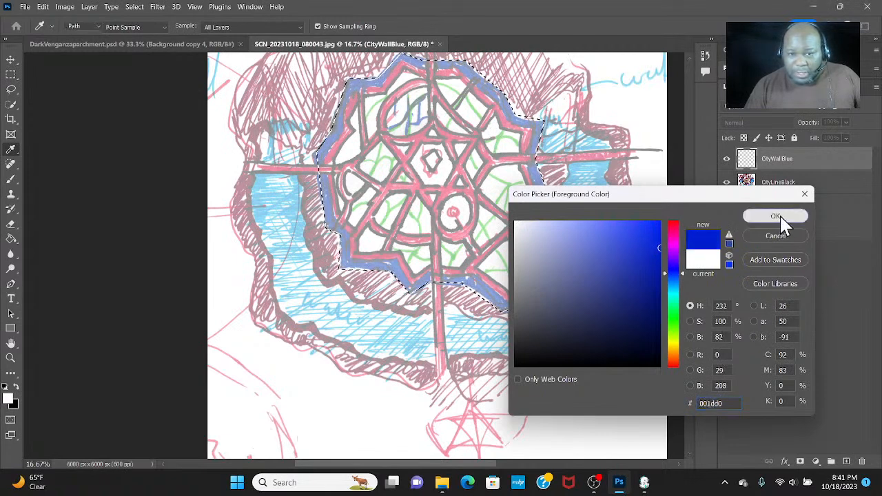
key(p)
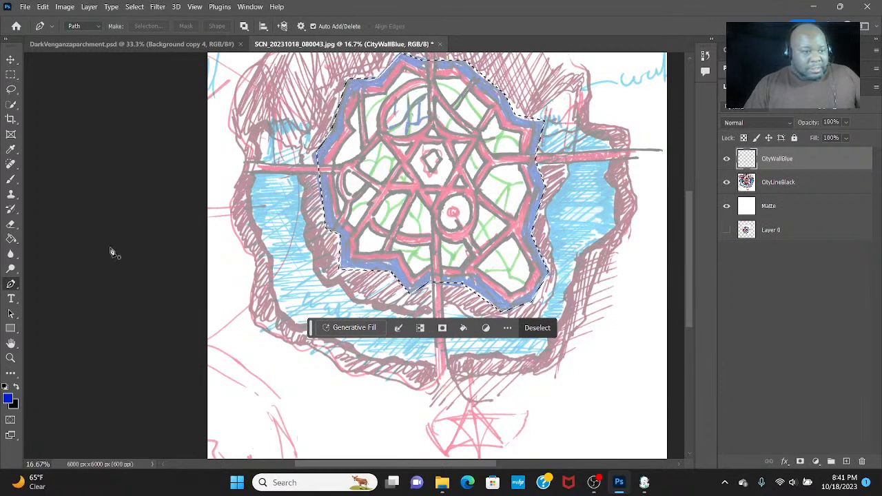
Fill the city wall selection with the dark blue foreground colour on the CityWallBlue layer and deselect it
click(11, 239)
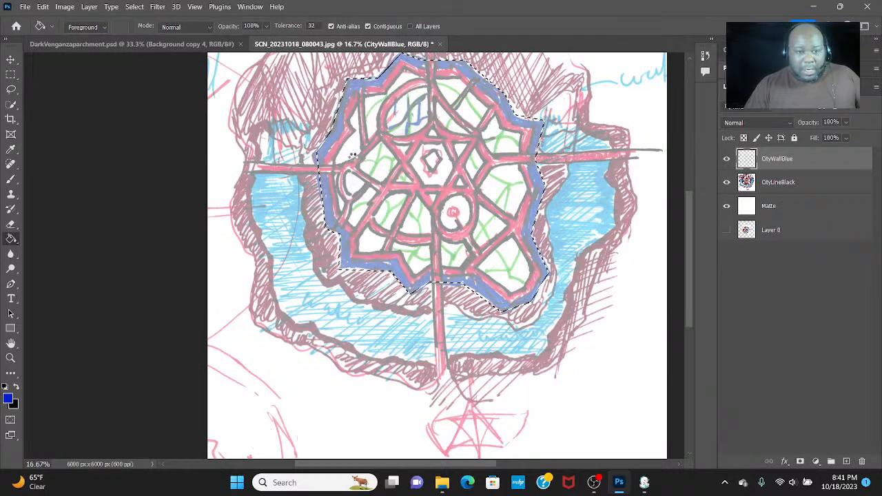
click(352, 156)
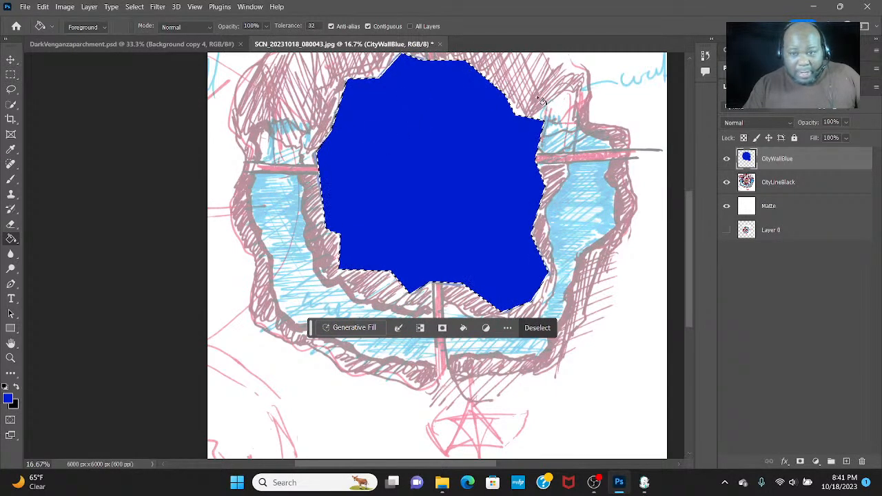
click(158, 8)
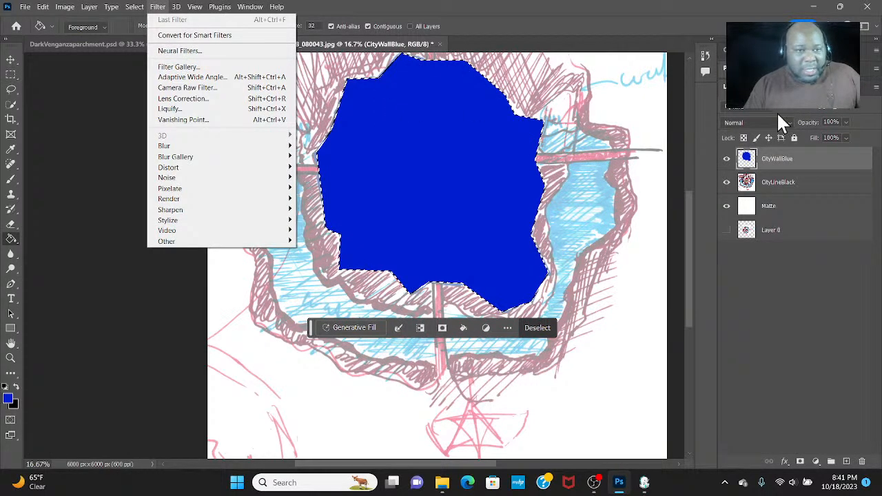
click(795, 149)
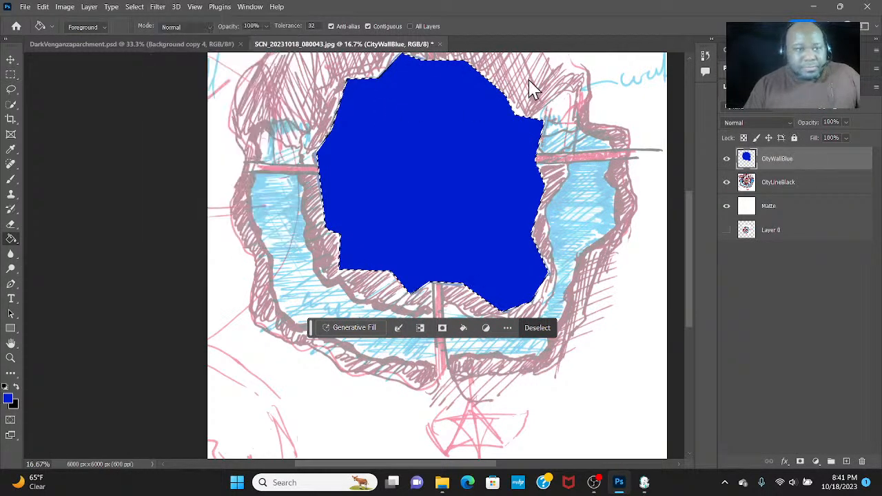
click(161, 8)
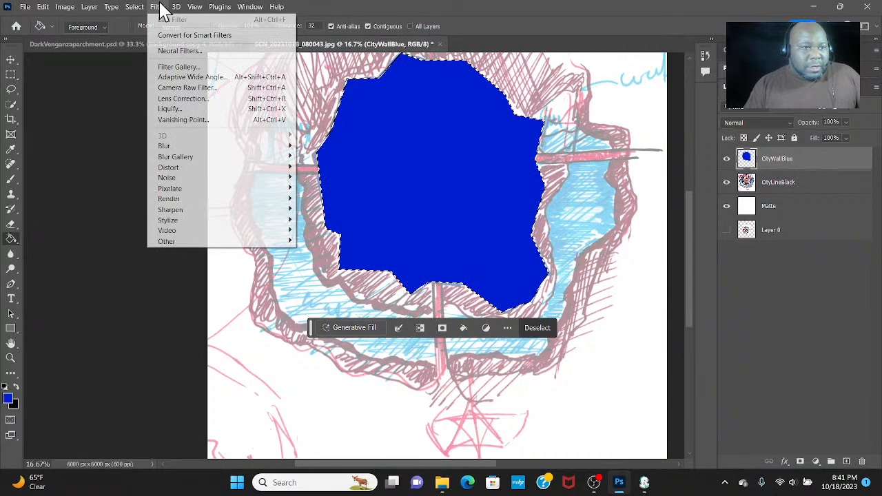
key(ctrl+d)
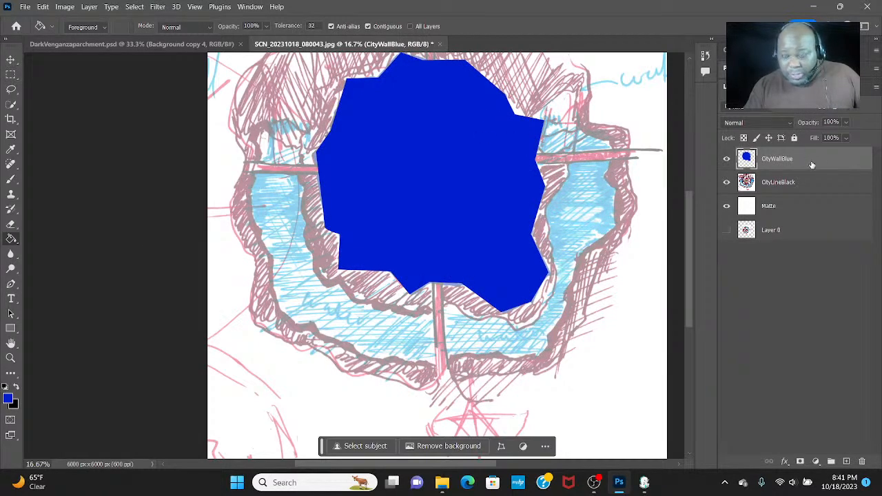
Duplicate the CityWallBlue layer as a new layer named OutcityMajorRoad in the same document
right_click(810, 159)
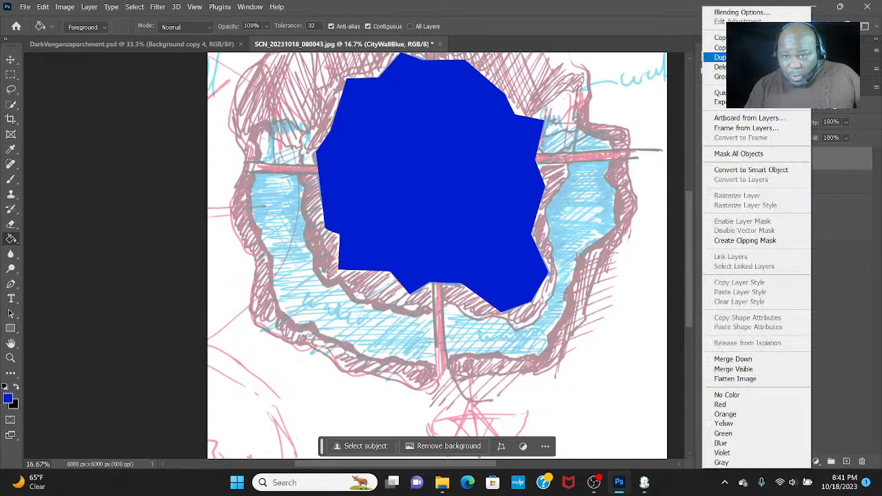
click(737, 57)
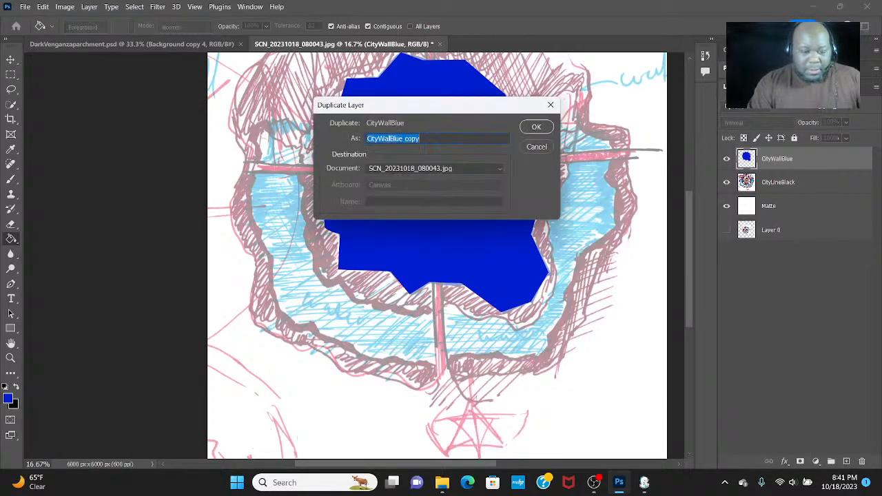
text(Outer)
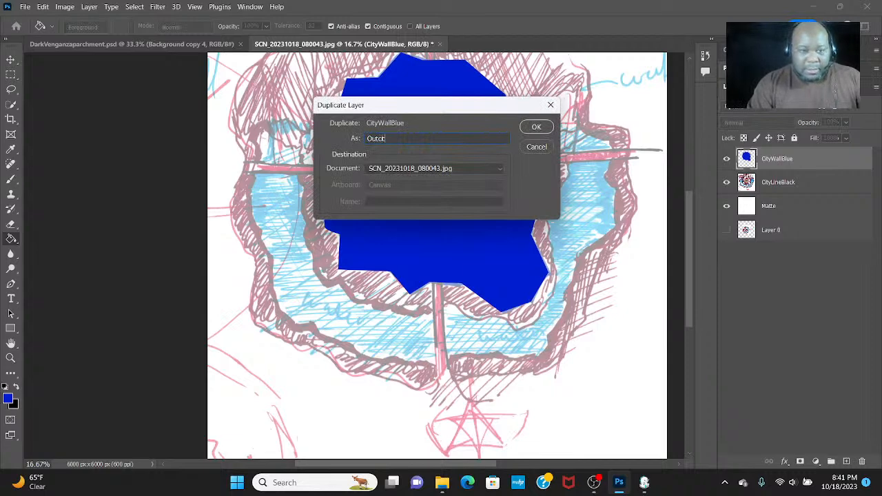
text(tyMajor)
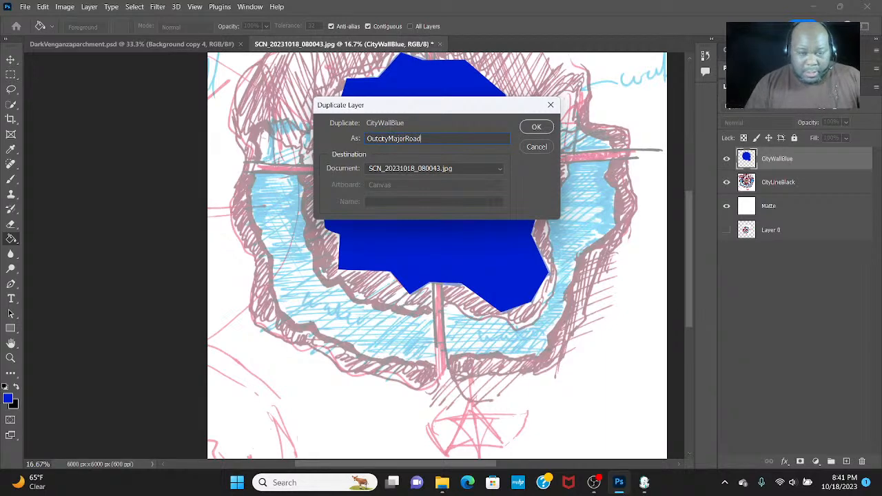
click(532, 128)
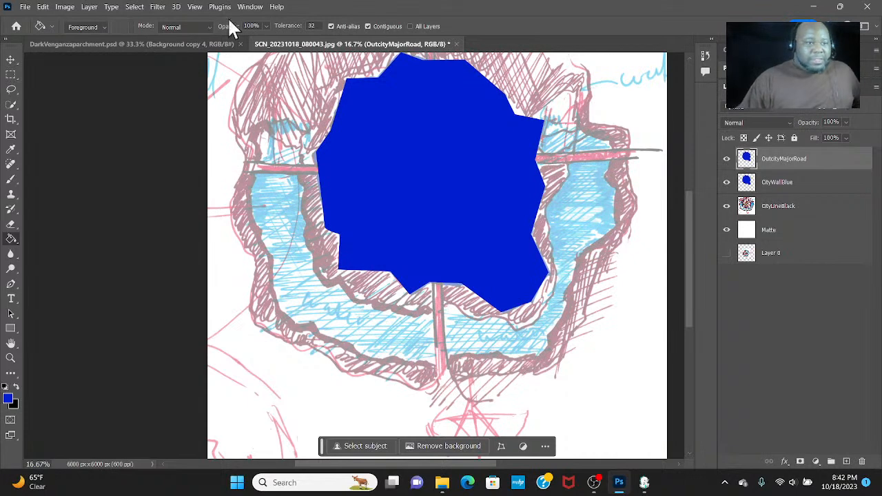
Reselect the wall outline, fill it with a red foreground colour on the OutcityMajorRoad layer, and deselect it
click(158, 8)
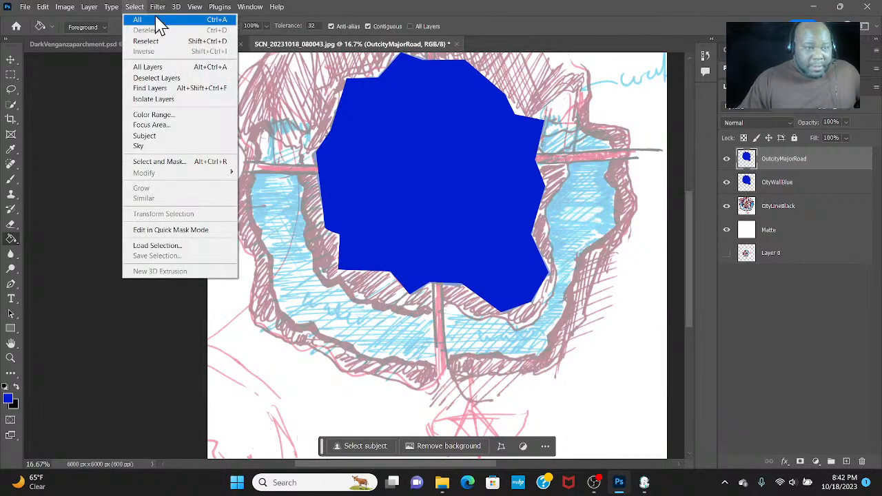
mouse_move(135, 8)
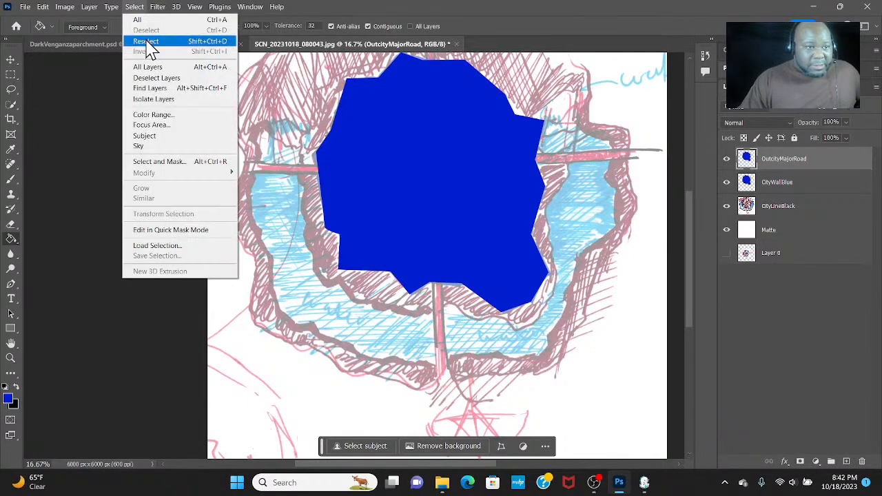
click(145, 41)
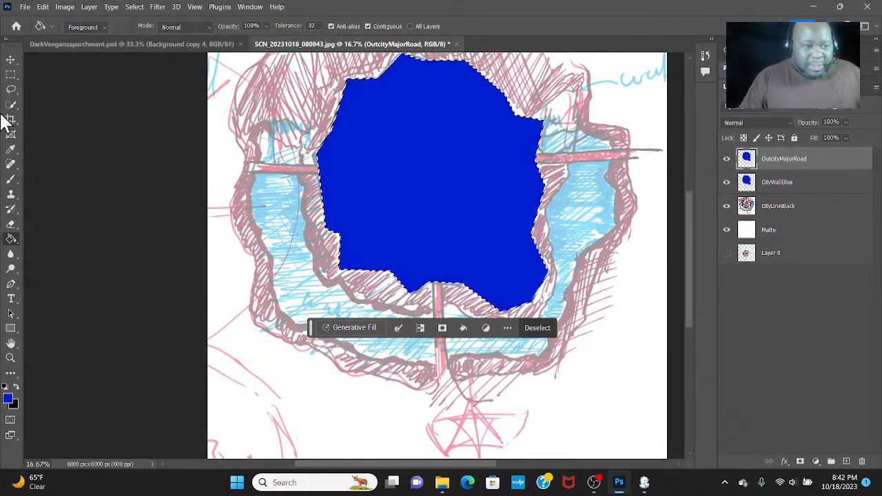
click(9, 399)
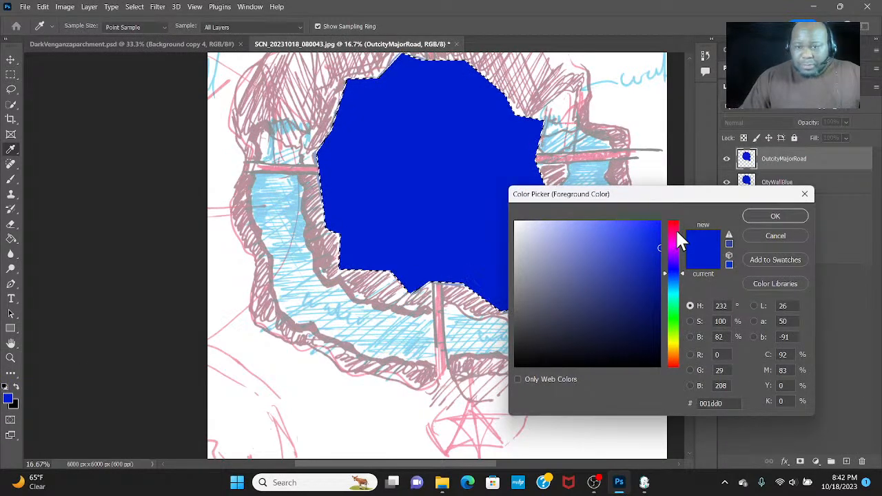
click(673, 223)
click(773, 219)
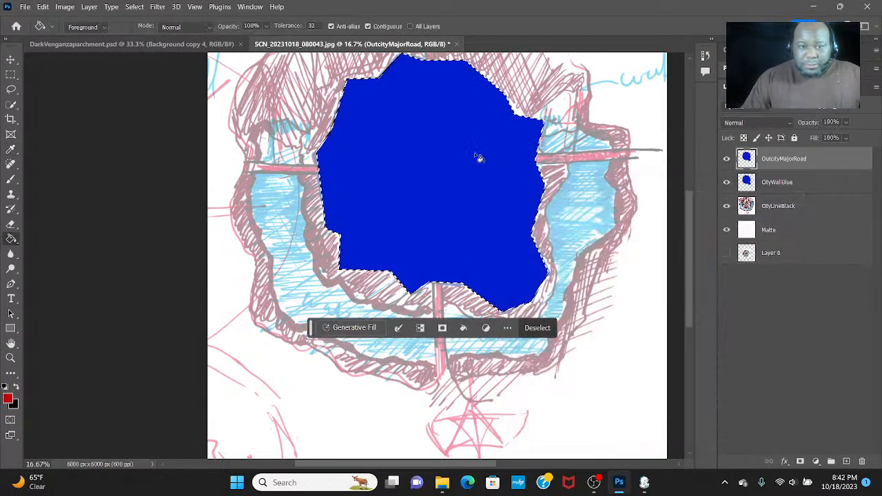
click(468, 154)
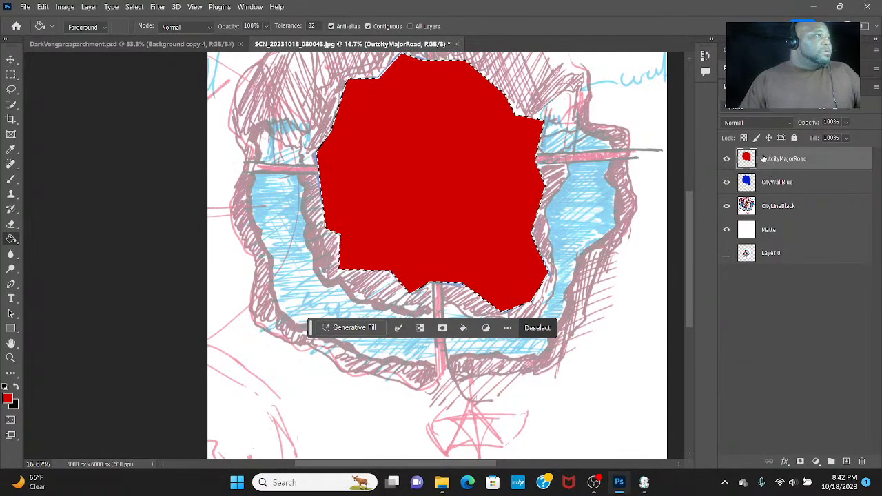
click(136, 7)
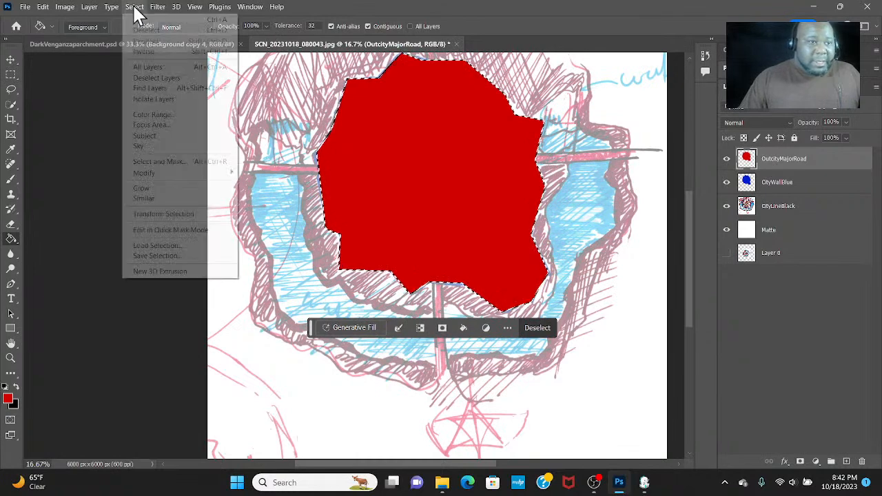
click(147, 29)
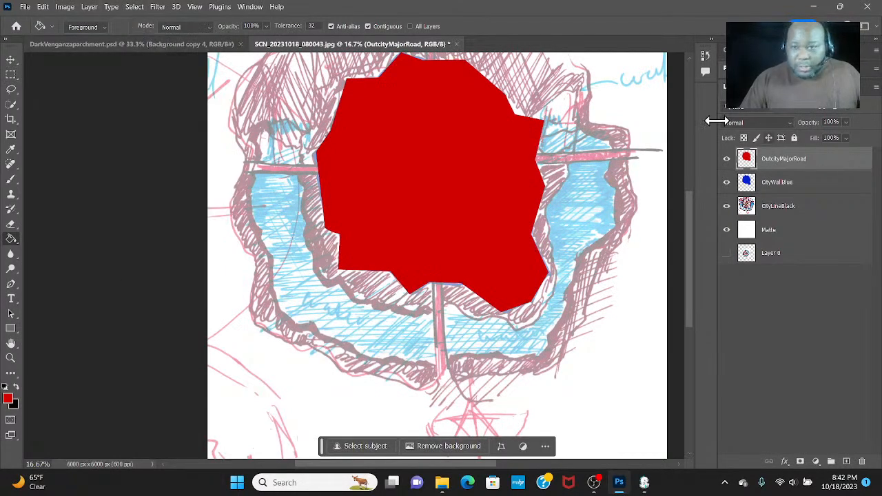
Lower the OutcityMajorRoad layer's opacity to 55% and scale its red shape down to about 89% inside the blue wall shape
drag(845, 123, 835, 133)
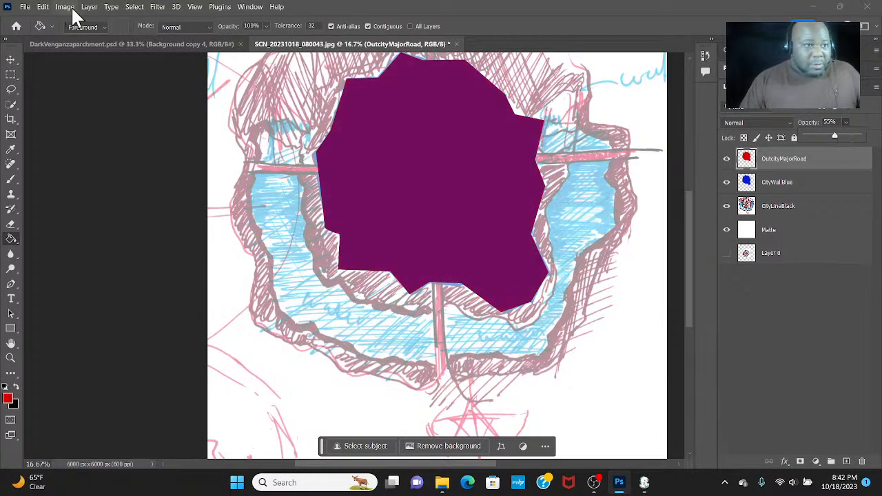
click(42, 7)
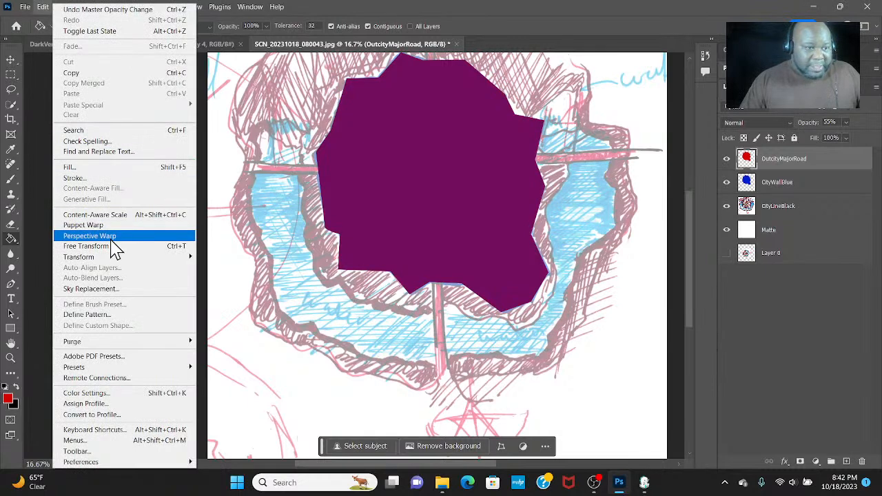
click(111, 246)
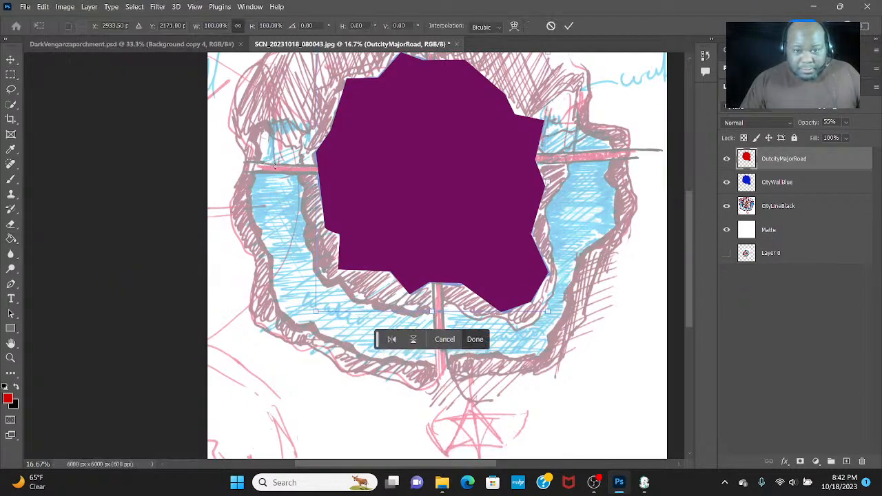
drag(546, 315, 533, 295)
drag(439, 219, 448, 227)
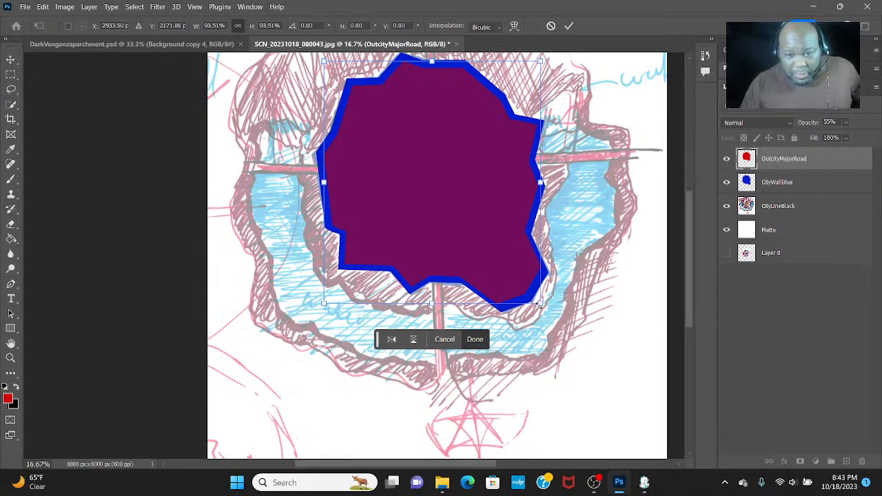
drag(540, 303, 530, 297)
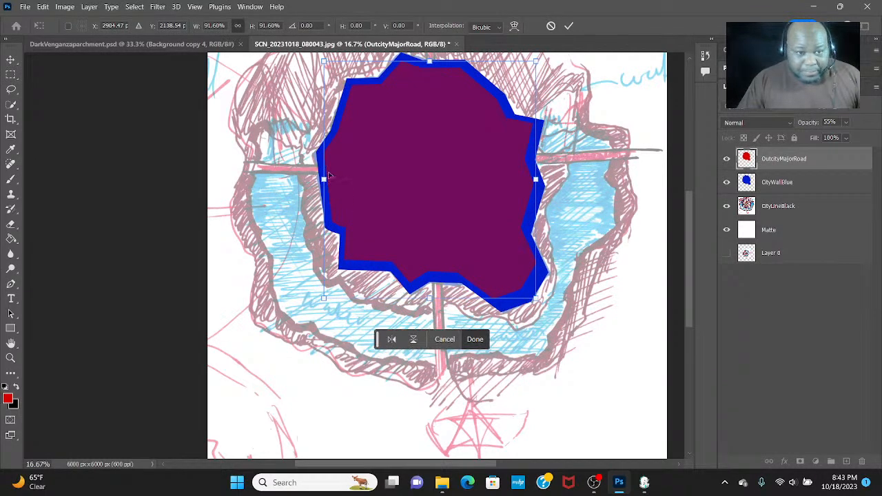
drag(323, 180, 329, 179)
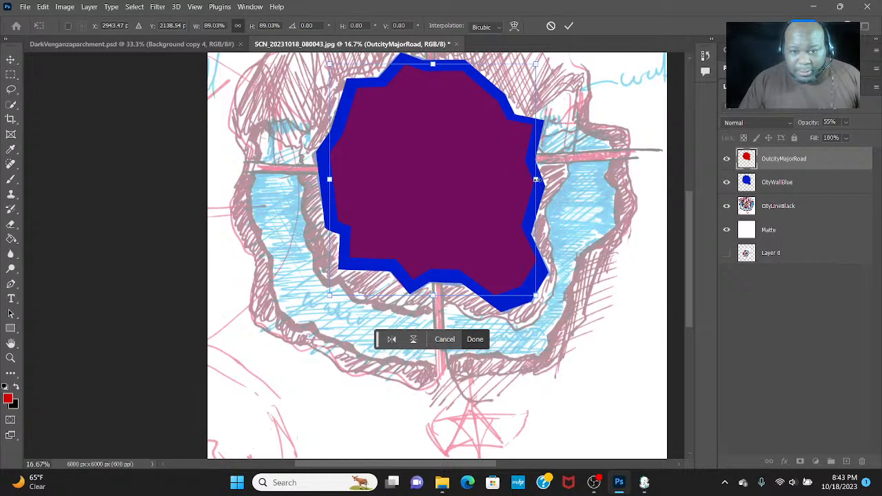
Skew, stretch and rotate the red shape to about 91.4% width, 90.6% height and 1.2° for an even blue border, and apply the transform
mouse_move(538, 182)
mouse_down()
mouse_move(532, 186)
mouse_move(540, 189)
mouse_up()
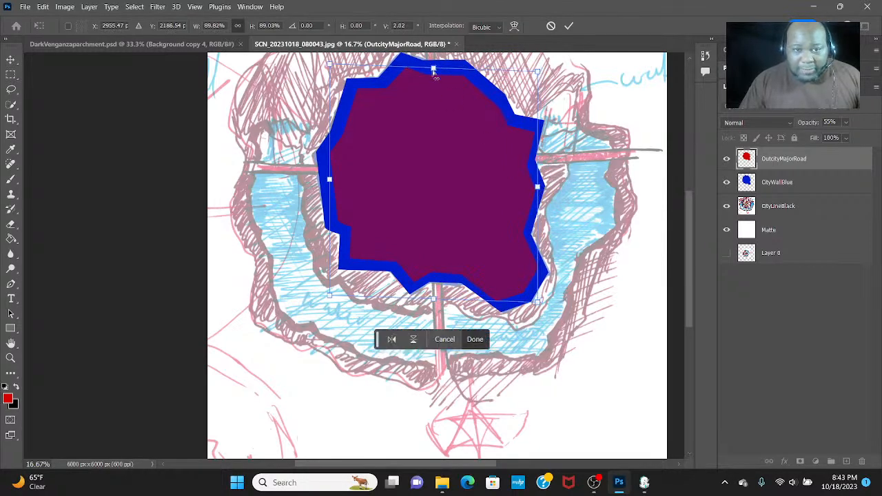
drag(434, 73, 432, 67)
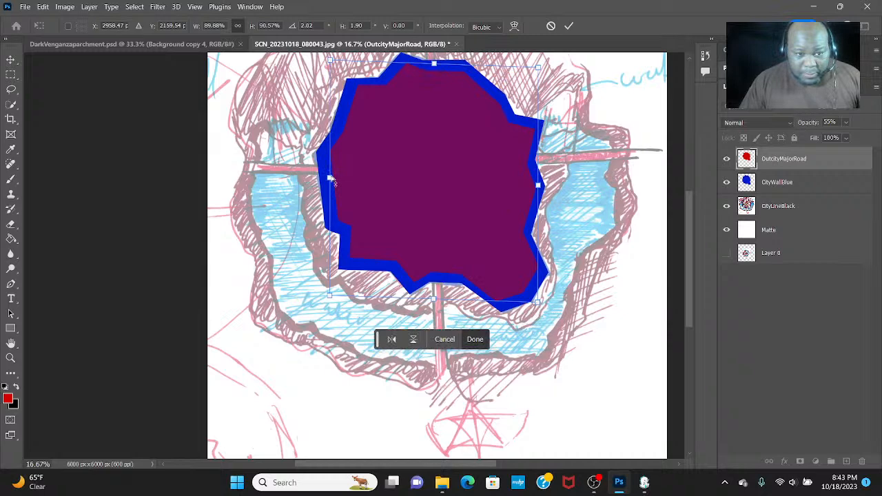
drag(331, 180, 327, 181)
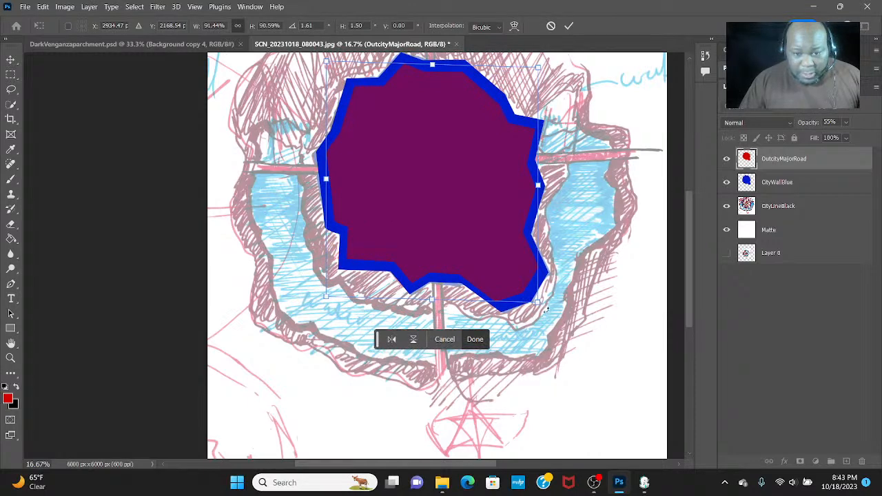
drag(546, 310, 545, 309)
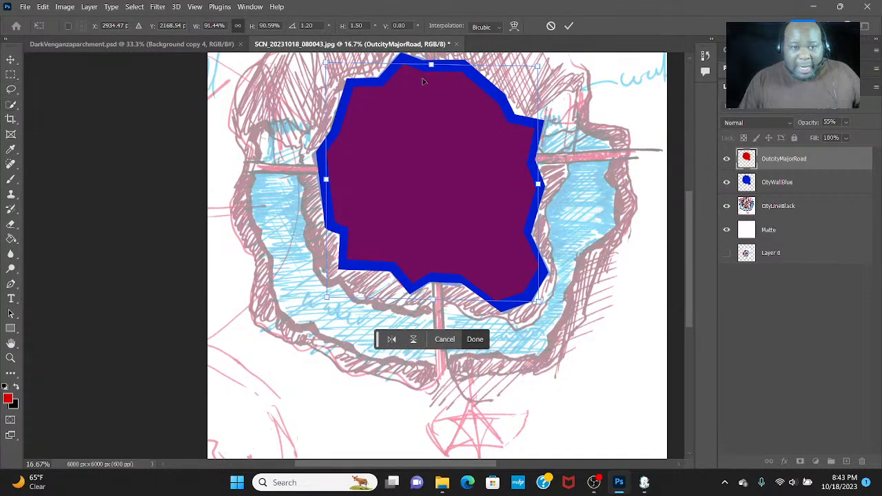
key(Return)
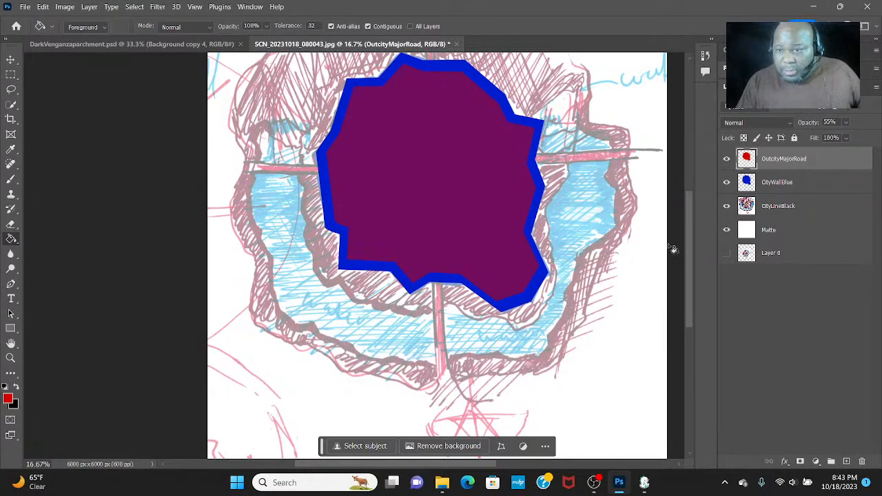
Make the sketch visible through both shapes by setting CityWallBlue's opacity to 28% and OutcityMajorRoad's opacity to 50%
click(846, 122)
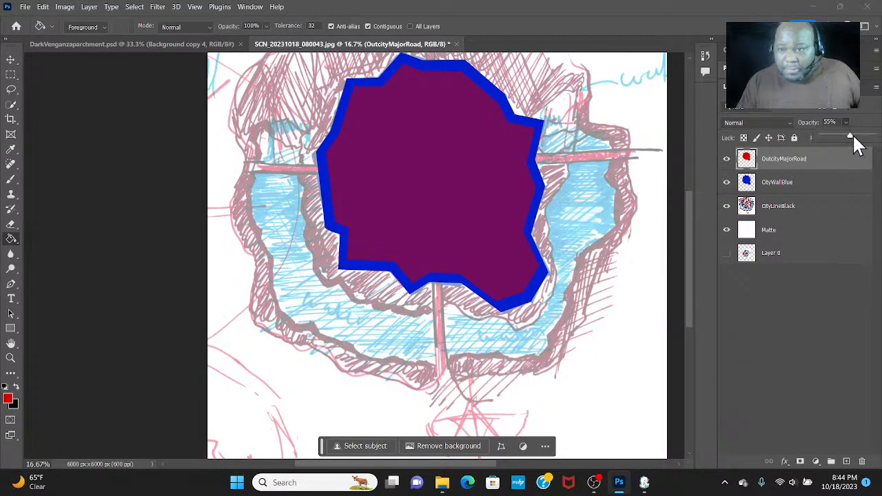
drag(855, 138, 876, 138)
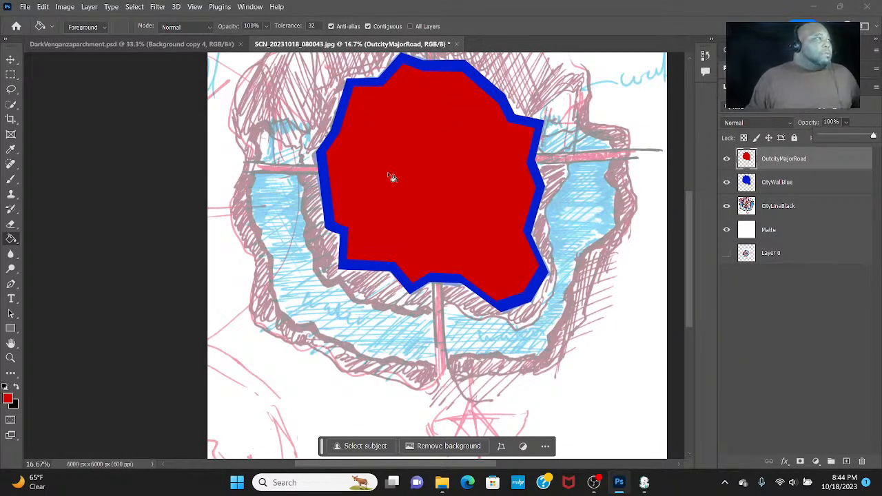
drag(872, 136, 824, 136)
click(851, 180)
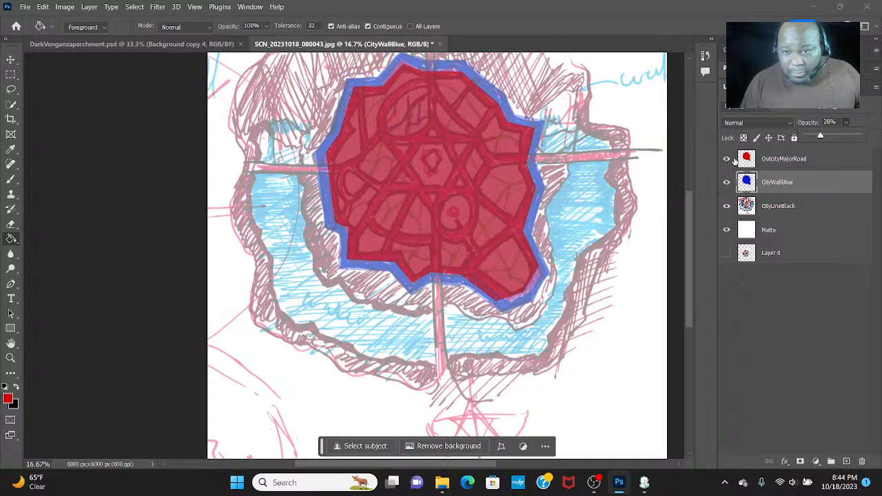
click(834, 162)
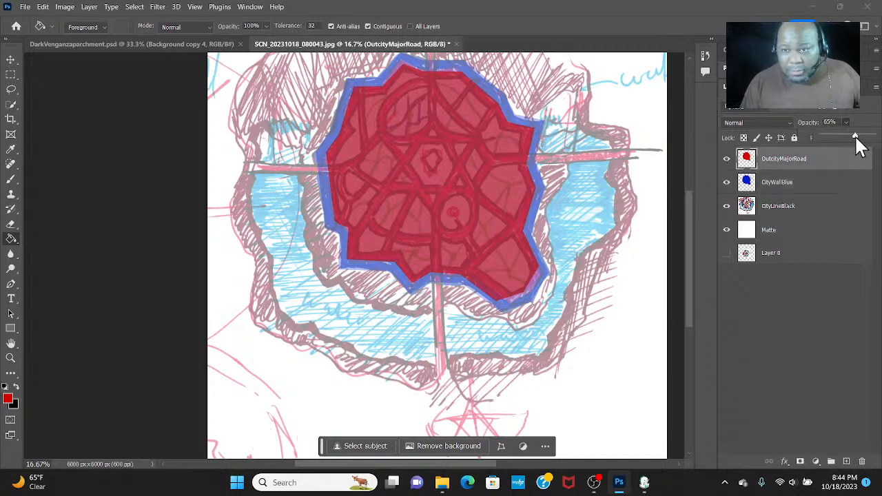
mouse_move(853, 135)
mouse_down()
mouse_move(864, 135)
mouse_move(845, 133)
mouse_up()
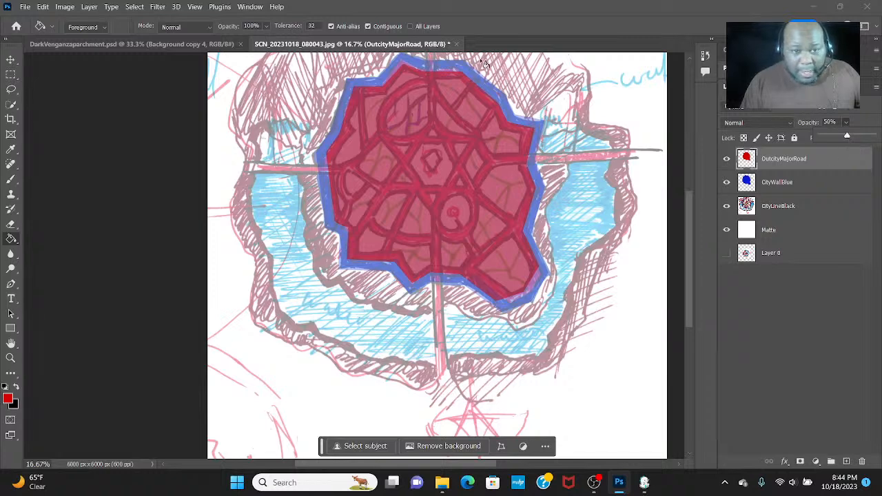
Hide the OutcityMajorRoad and CityWallBlue layers and add a new layer named MajorCityRdsPat
click(727, 159)
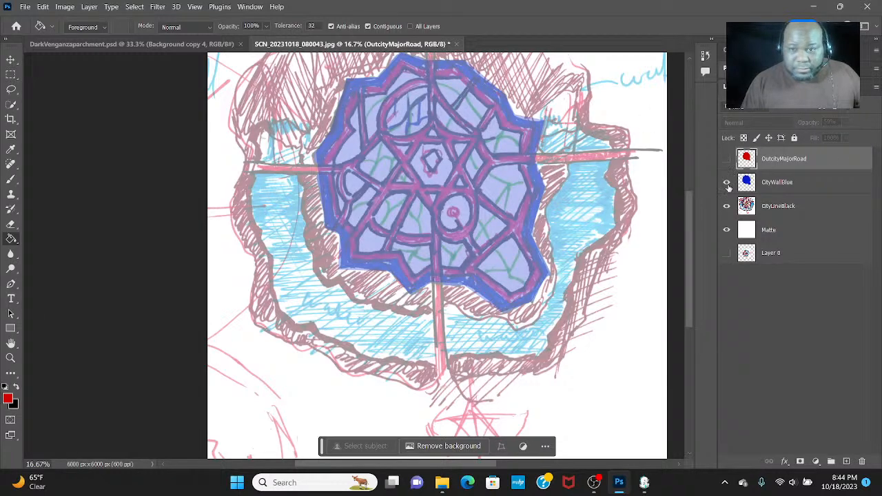
click(726, 183)
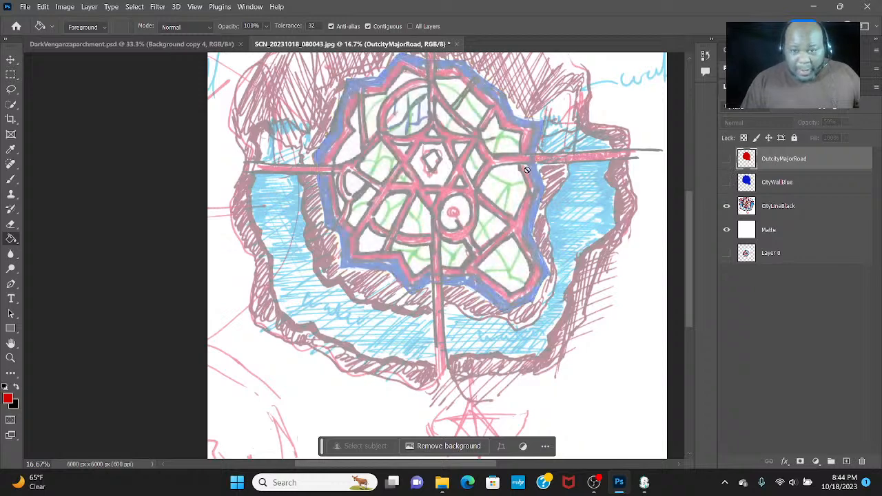
click(134, 7)
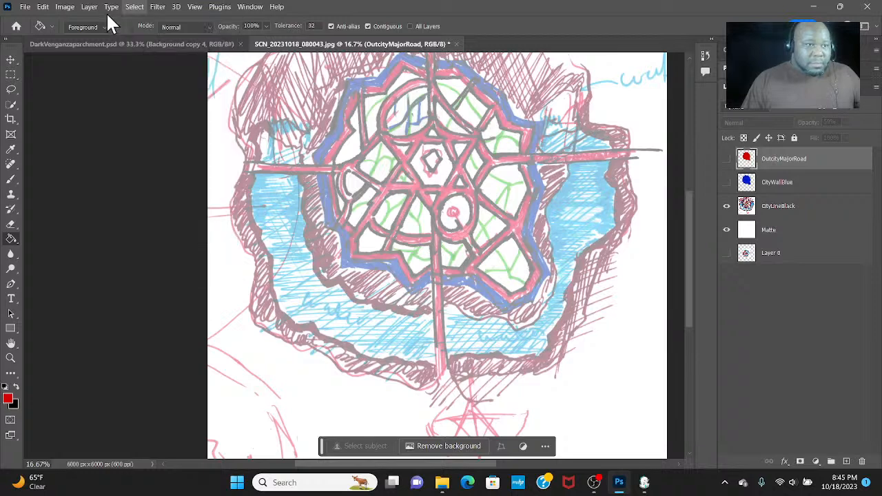
mouse_move(73, 6)
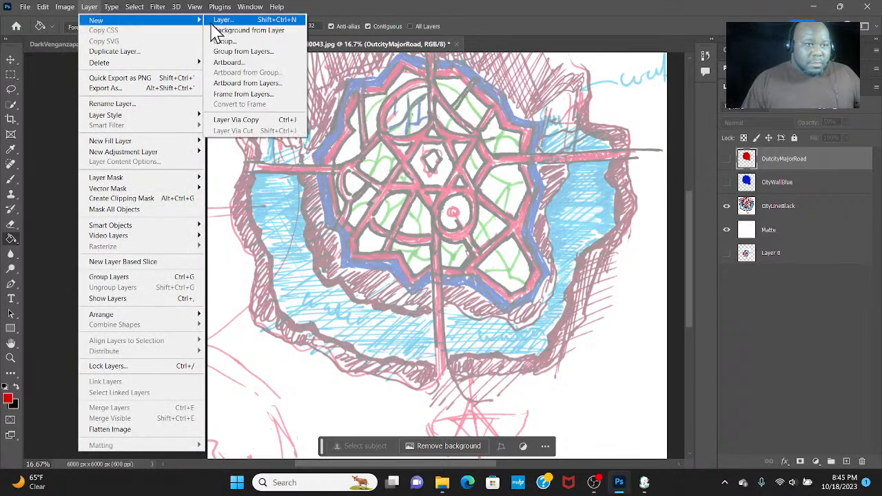
click(224, 20)
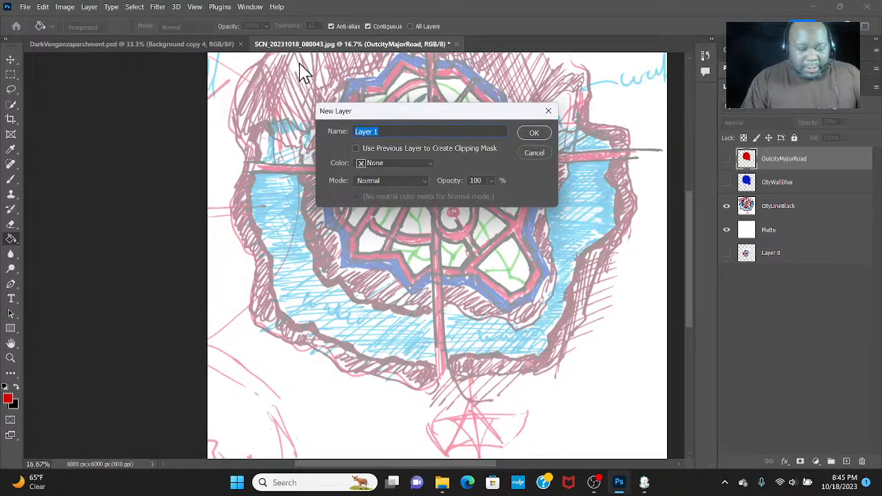
text(Major)
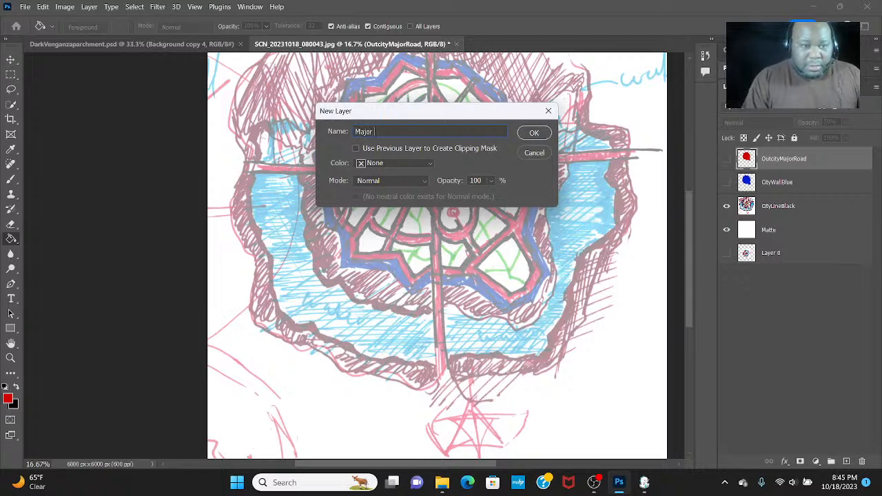
key(BackSpace)
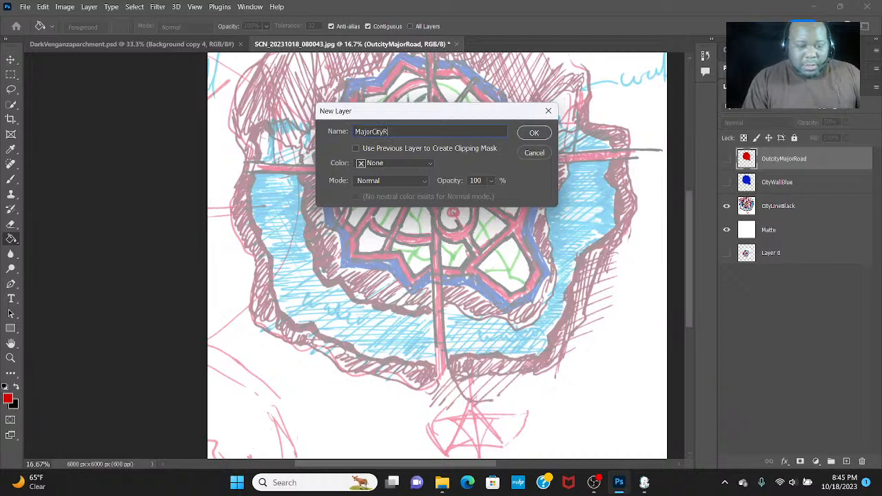
text(RdsPat)
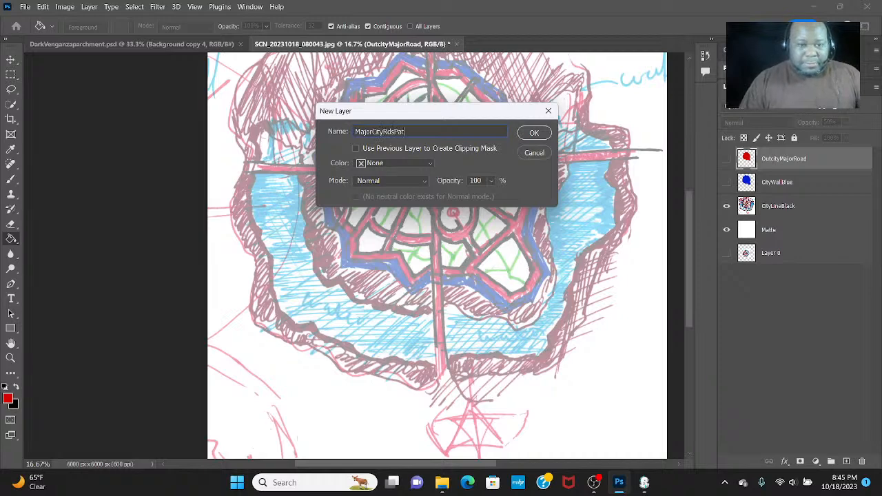
click(529, 134)
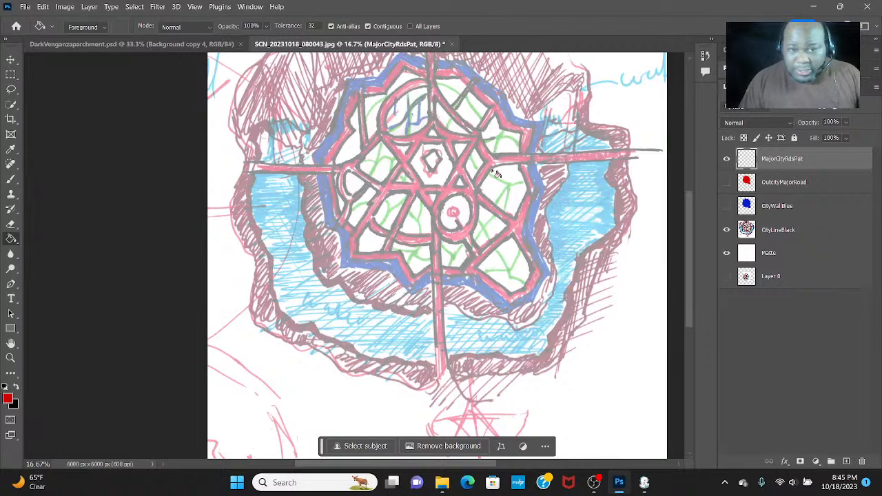
Show the OutcityMajorRoad layer again and swap the colours so that black is the foreground
click(726, 158)
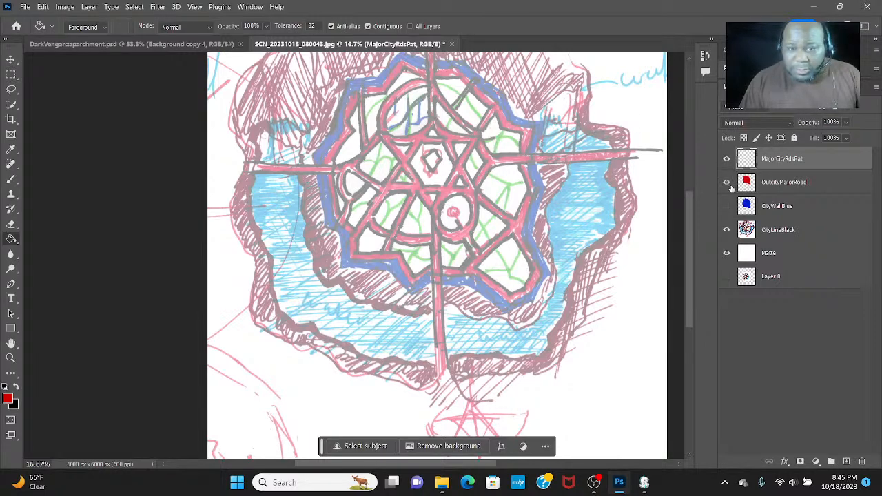
click(727, 183)
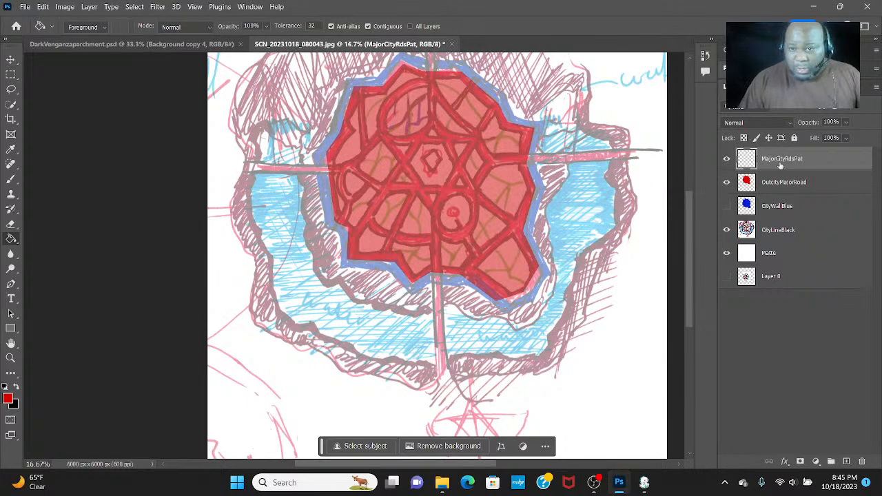
click(16, 388)
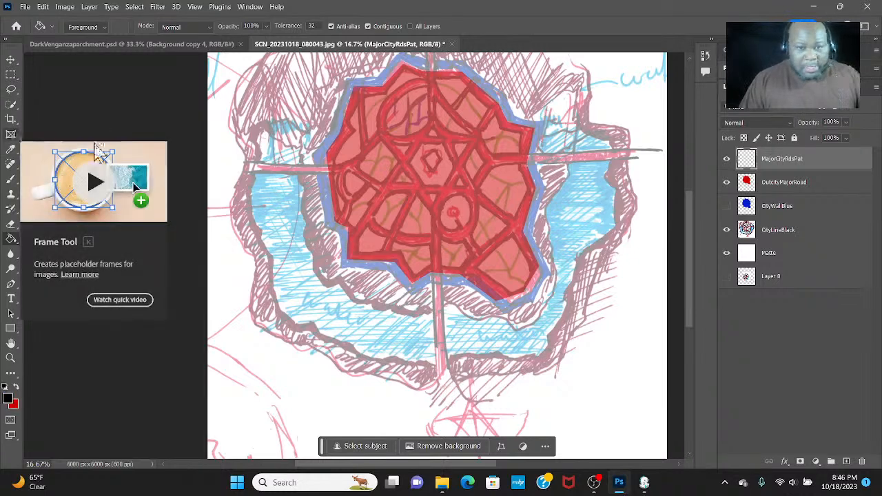
Select a thin rectangular strip about 109 px high along the western road, from the canvas edge to just inside the red shape
click(11, 120)
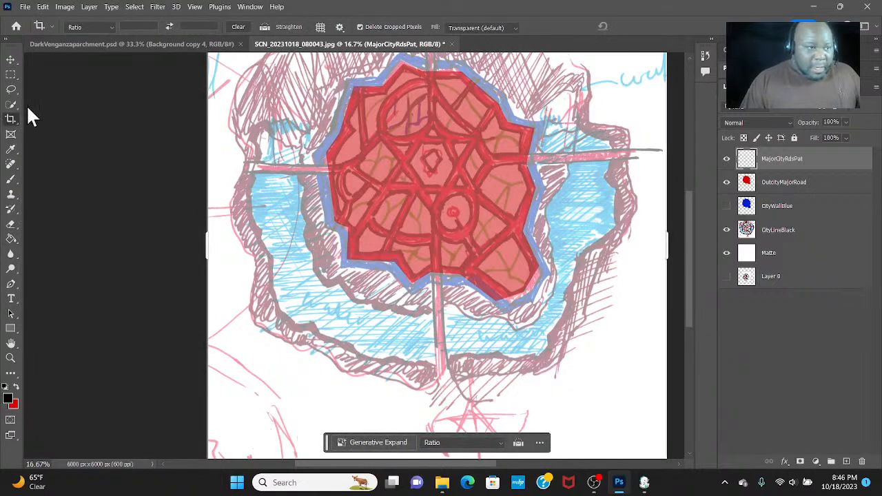
click(13, 74)
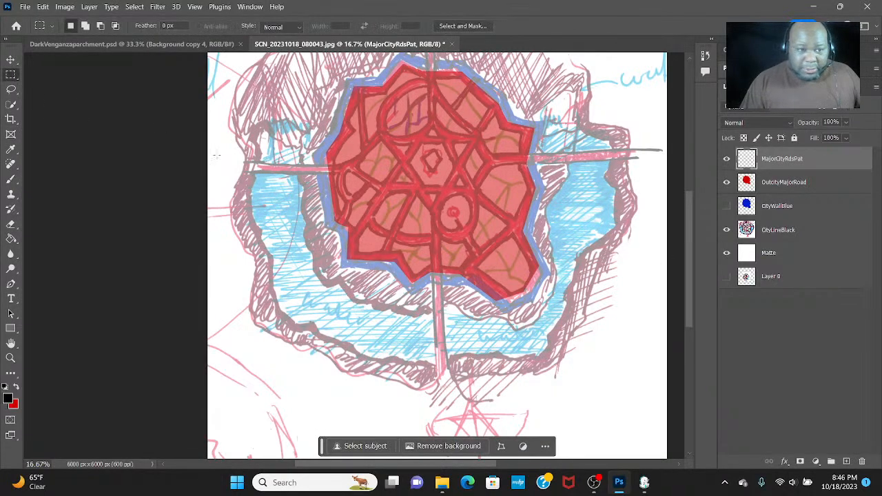
drag(199, 157, 319, 178)
click(181, 158)
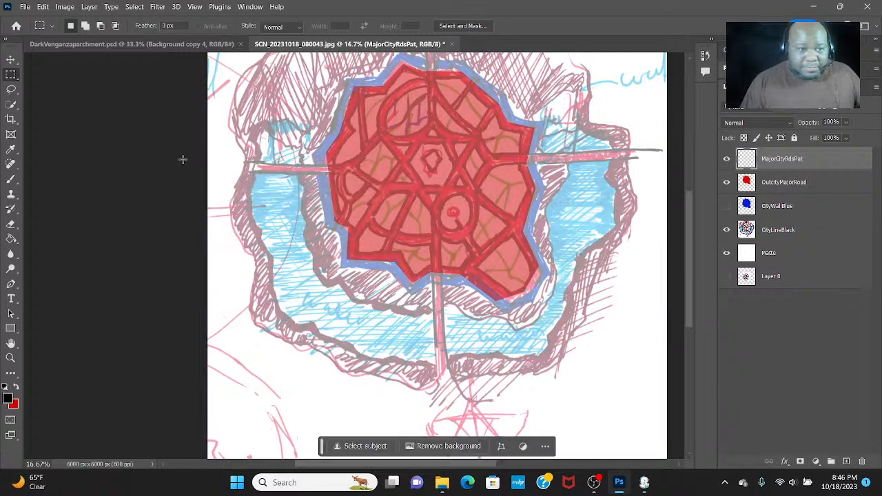
drag(195, 158, 213, 167)
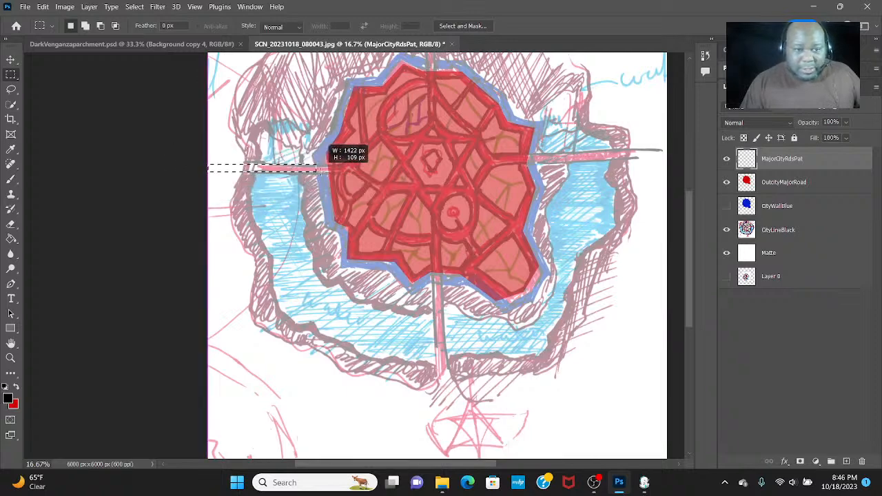
drag(337, 172, 337, 172)
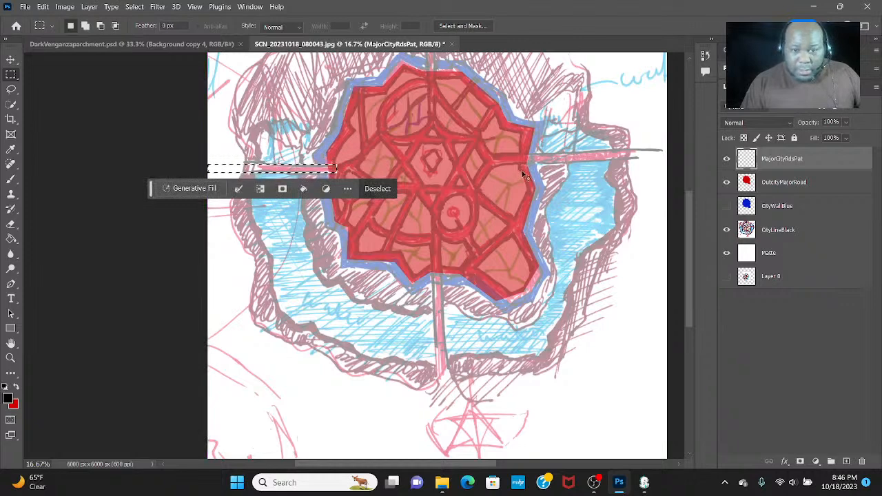
drag(525, 171, 553, 179)
key(ctrl+z)
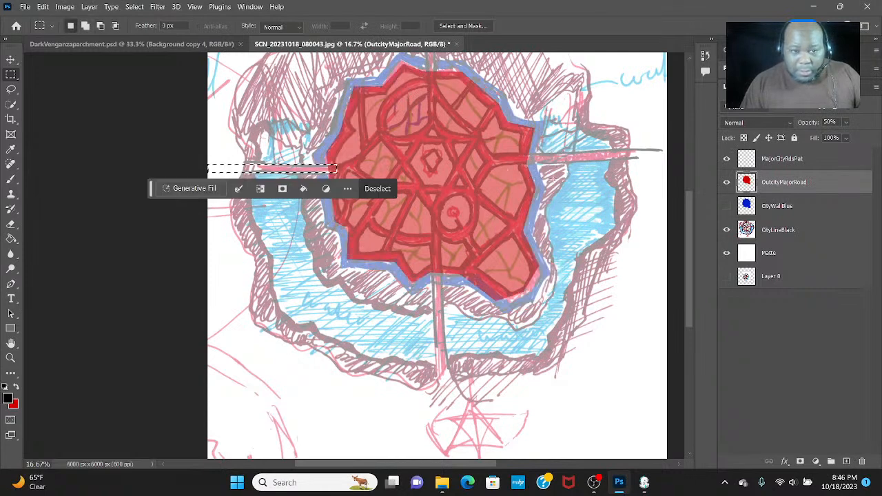
drag(527, 163, 640, 177)
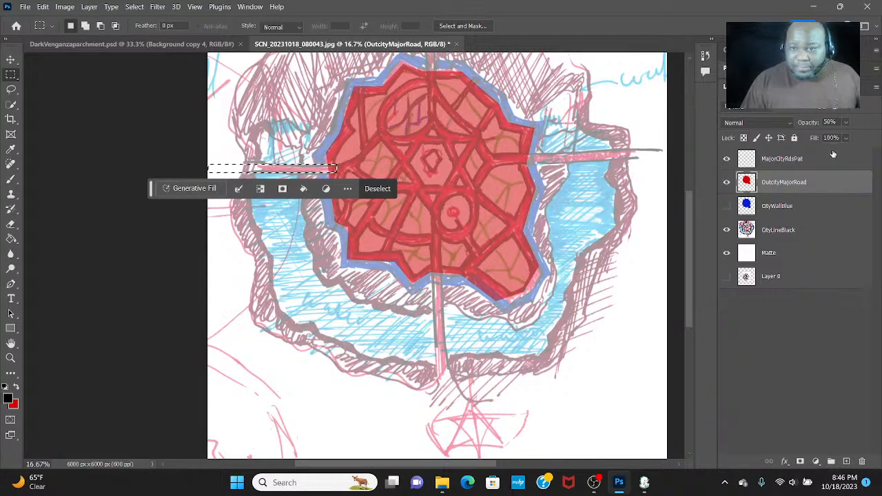
key(alt+bracketright)
click(9, 397)
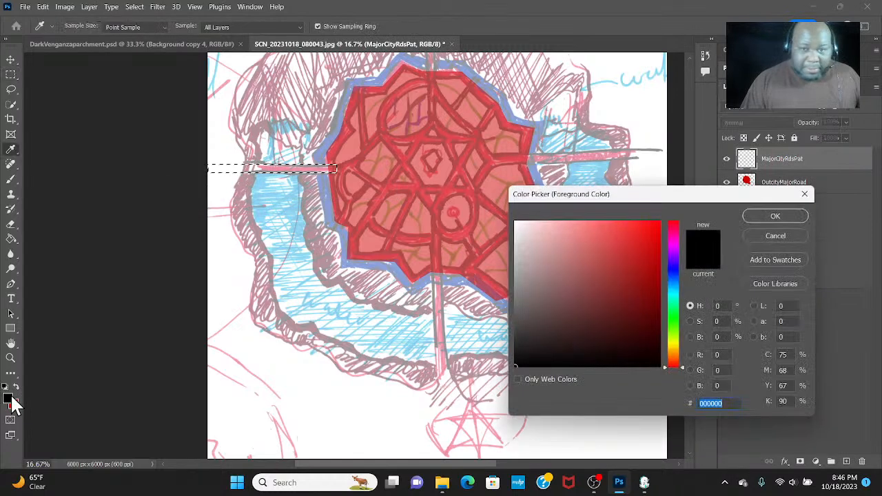
click(793, 215)
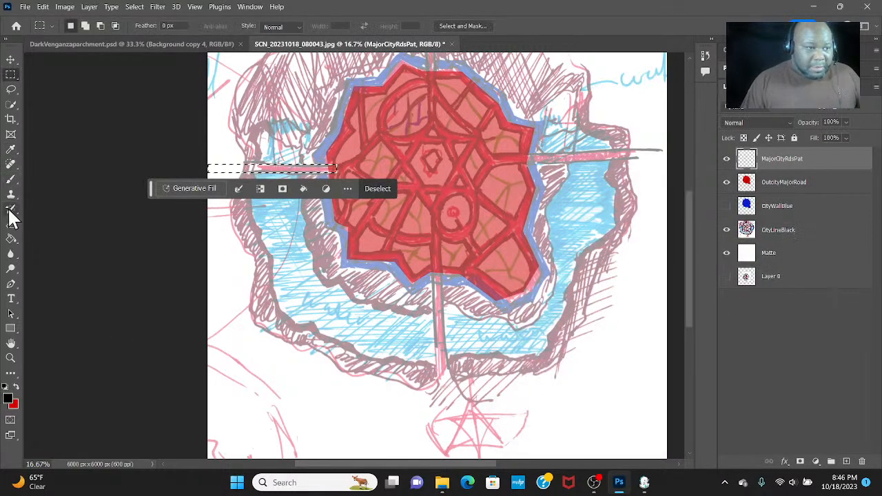
click(11, 238)
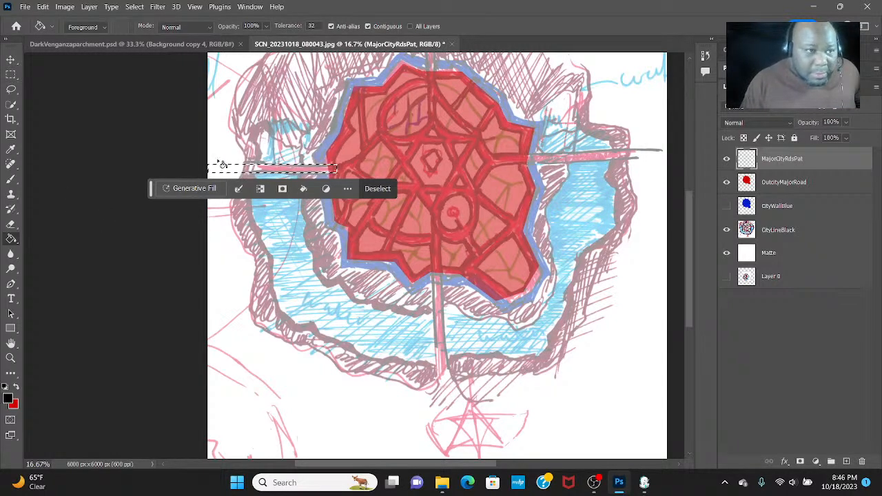
click(101, 29)
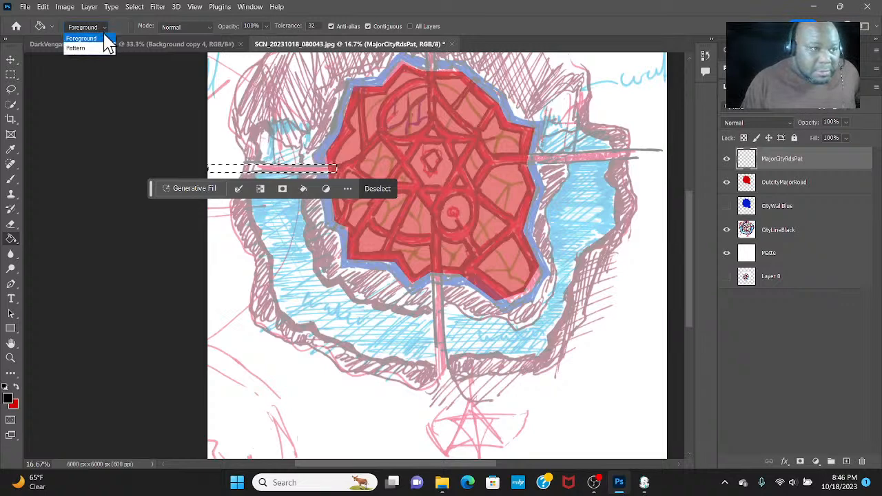
click(92, 87)
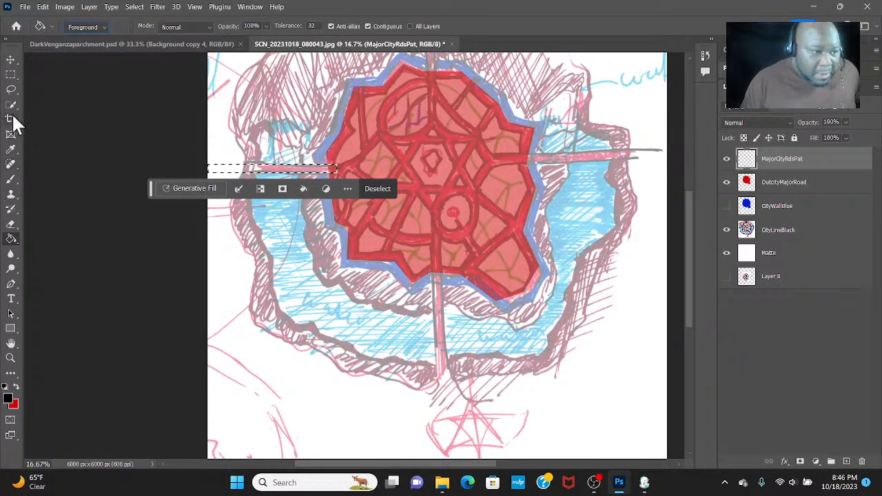
Try to paint the selected western road strip with the Spot Healing Brush enlarged to 1736 px
click(11, 164)
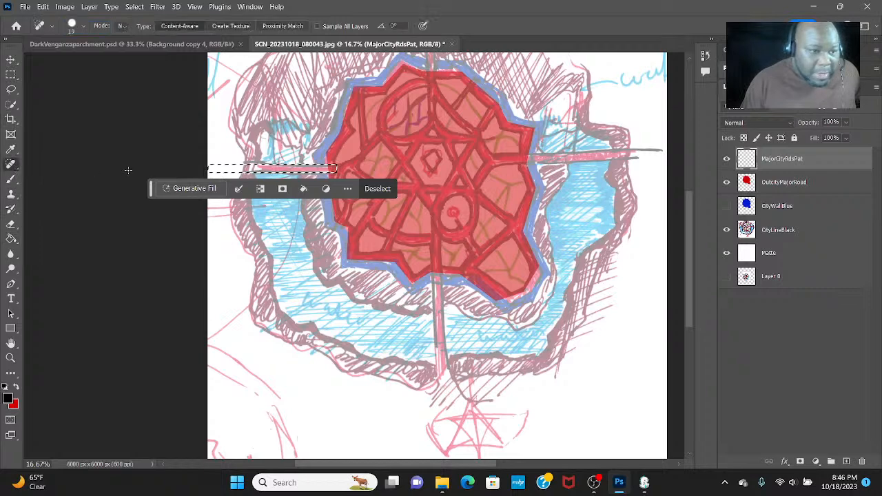
click(84, 25)
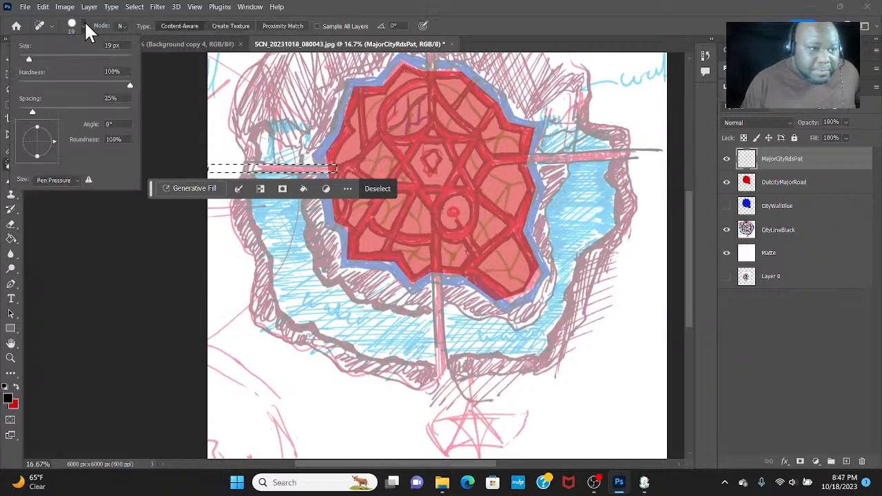
click(123, 56)
click(291, 147)
mouse_move(291, 147)
mouse_down()
mouse_move(180, 156)
mouse_move(193, 149)
mouse_up()
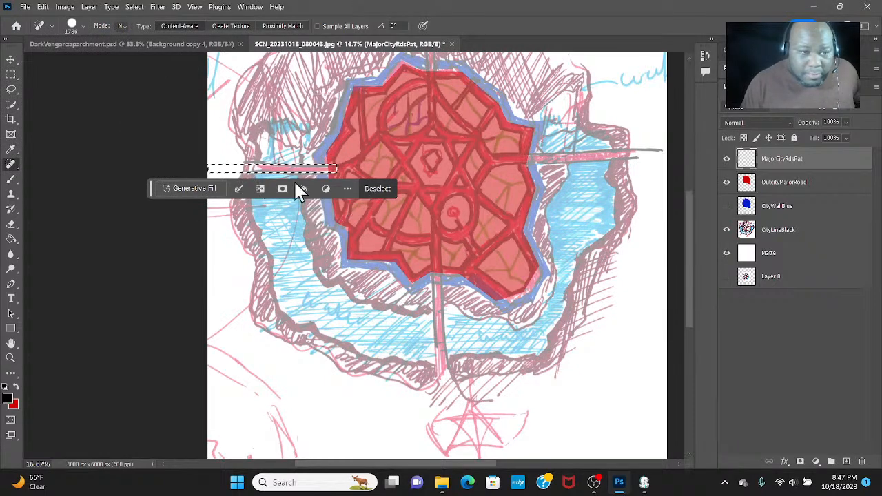
click(377, 189)
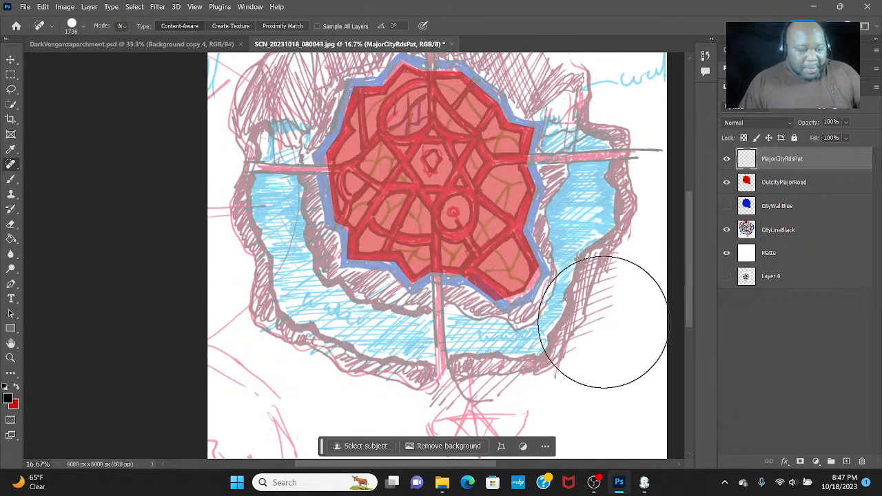
key(ctrl+z)
click(285, 163)
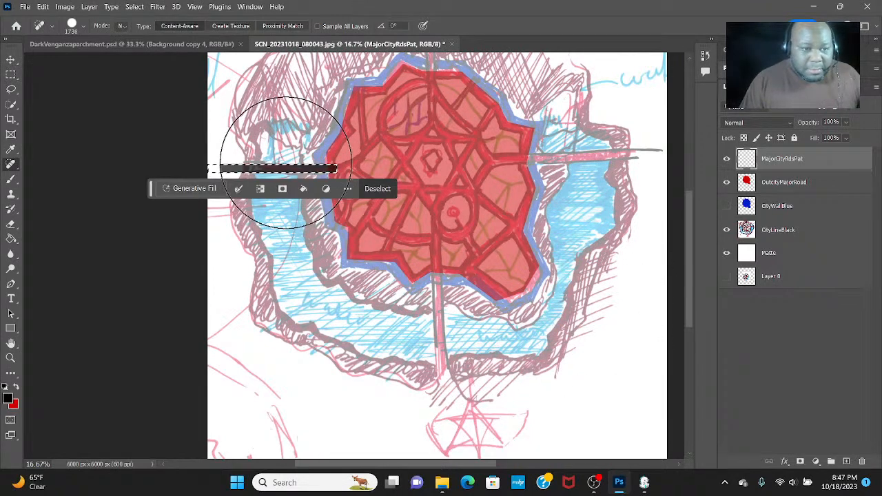
click(278, 168)
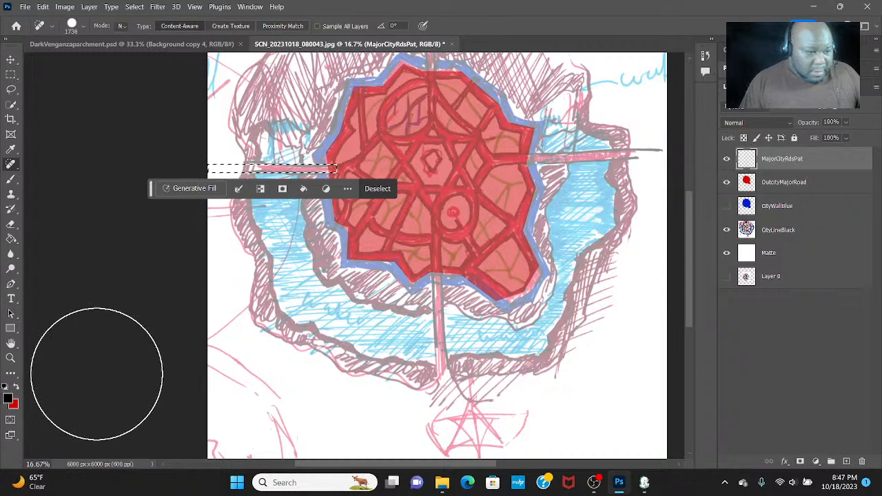
Paint the outer end of the western road selection black with a Hard Round brush at 196 px
click(12, 178)
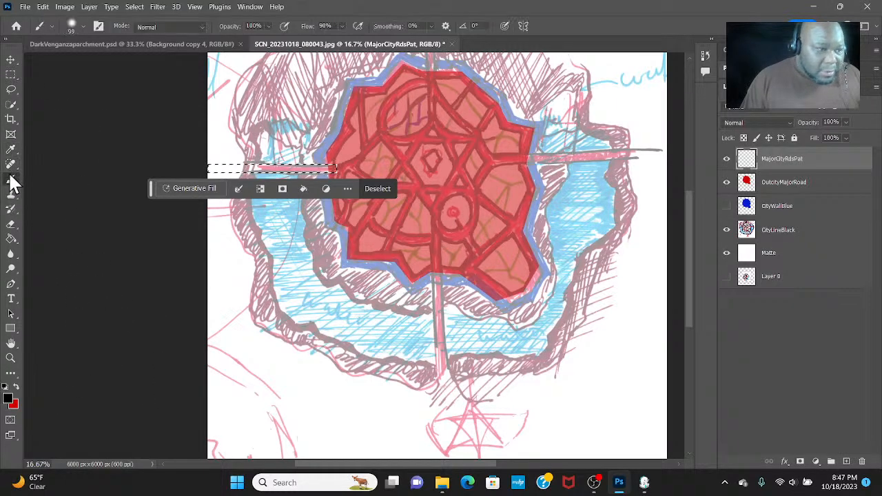
click(82, 25)
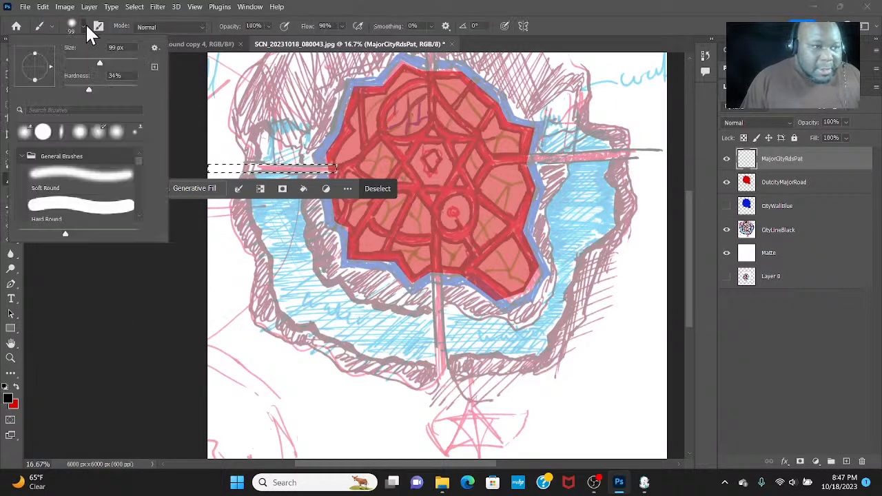
click(45, 204)
click(118, 57)
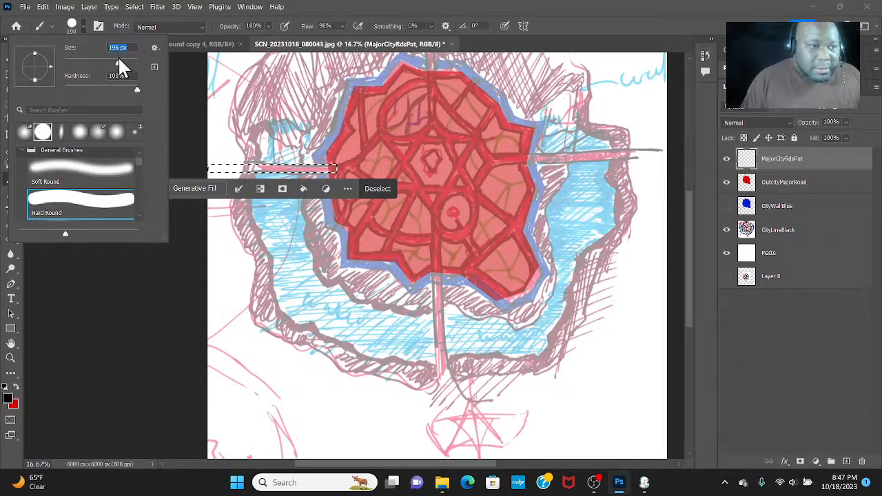
drag(237, 165, 208, 171)
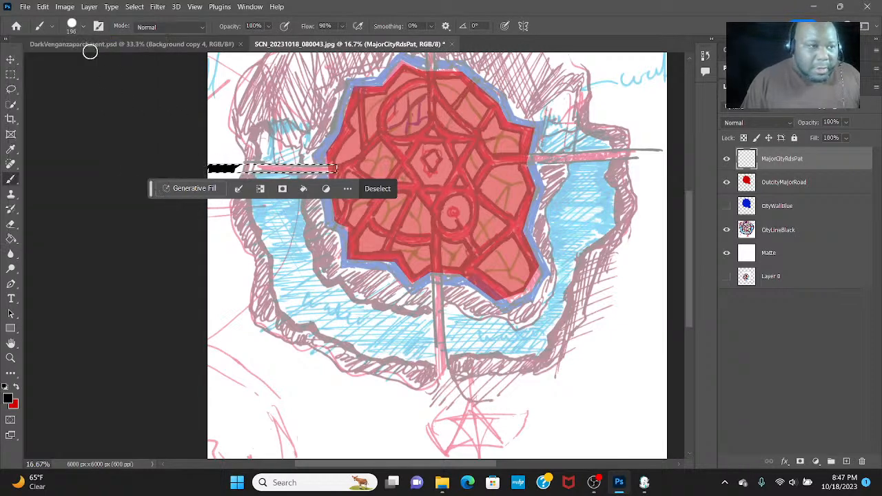
Fill the rest of the selected western road strip with black using the brush enlarged to 3228 px
click(83, 25)
click(134, 61)
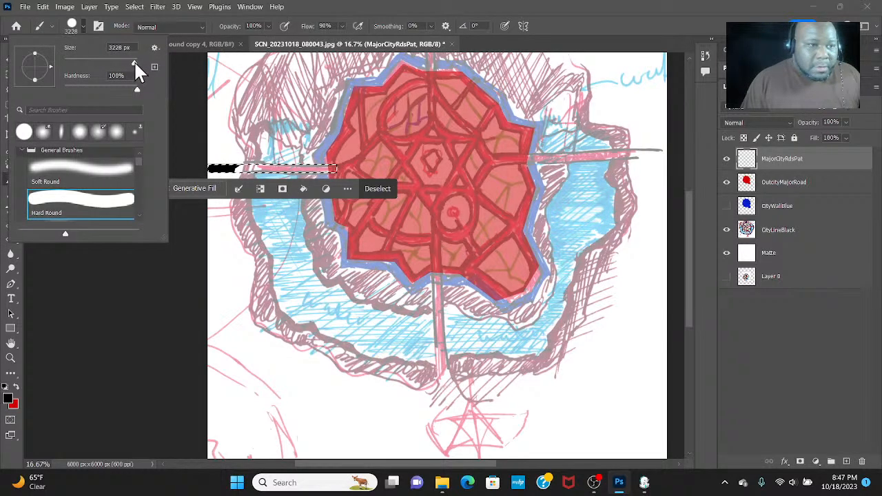
drag(221, 162, 344, 171)
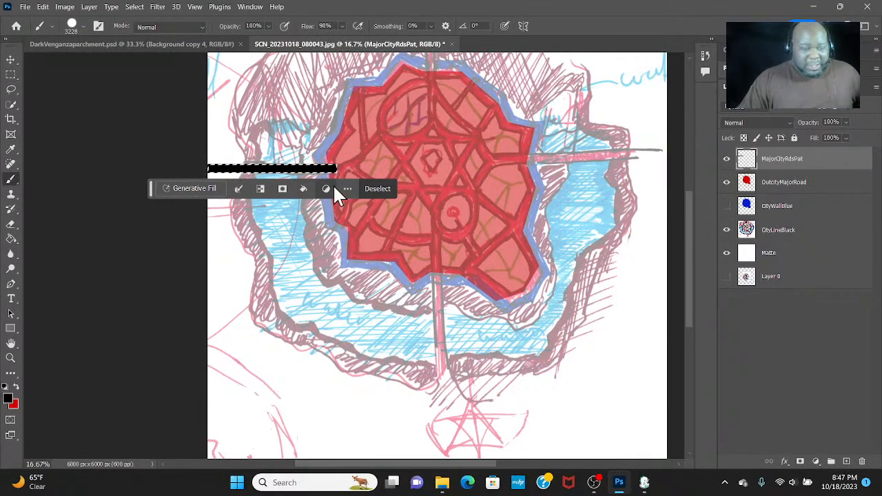
Copy the selected black strip, paste it on a new layer and move the copy over to the city's east side
click(11, 60)
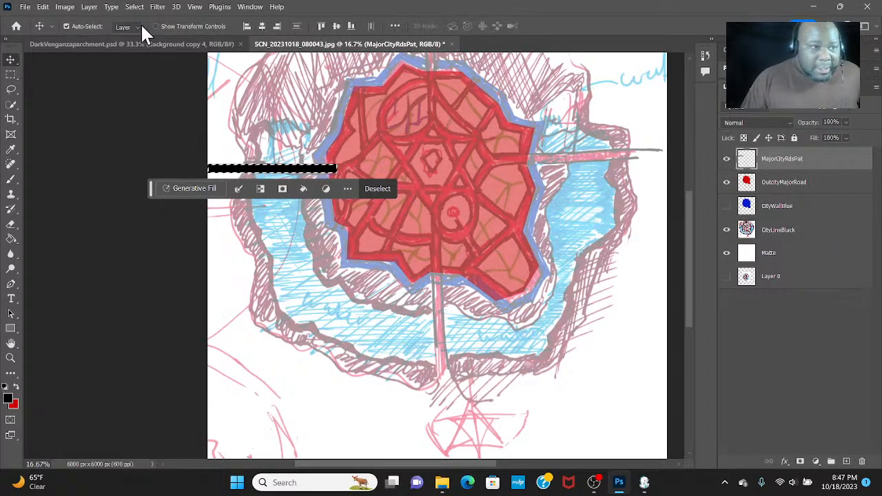
click(41, 7)
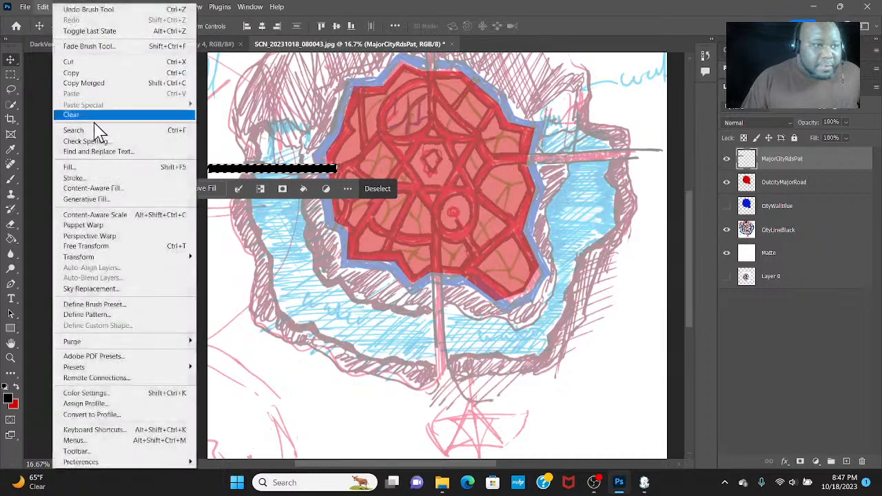
click(110, 84)
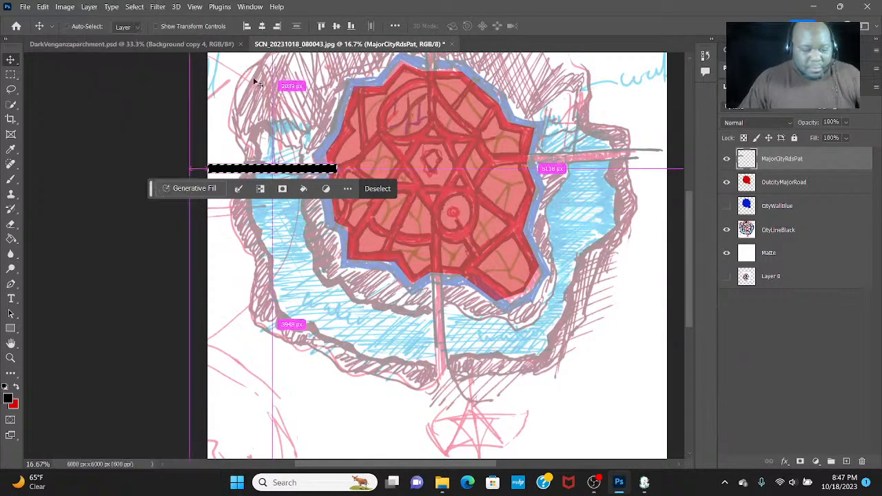
key(ctrl+v)
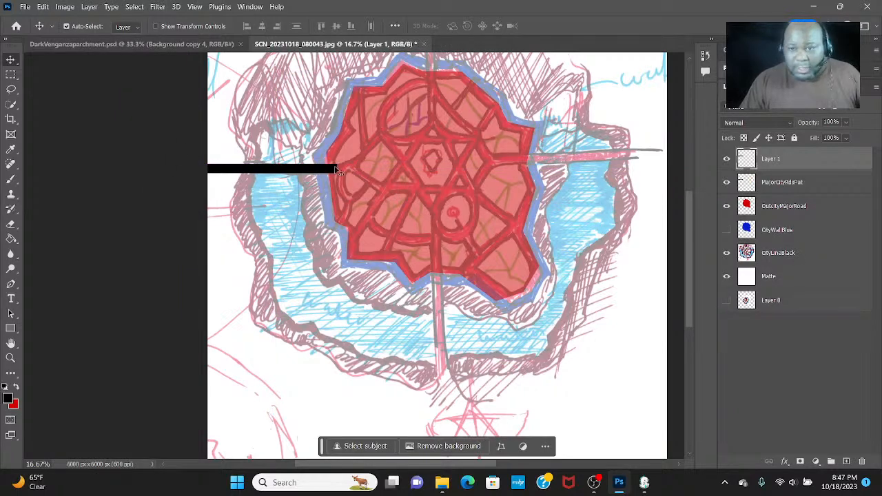
drag(323, 175, 626, 178)
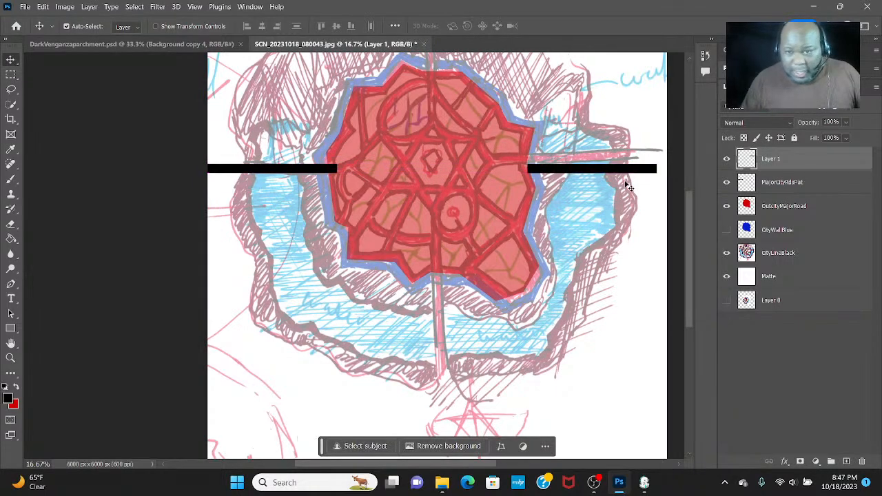
Add a Color Overlay in red ff0000 to the pasted road strip on Layer 1
double_click(823, 165)
click(822, 163)
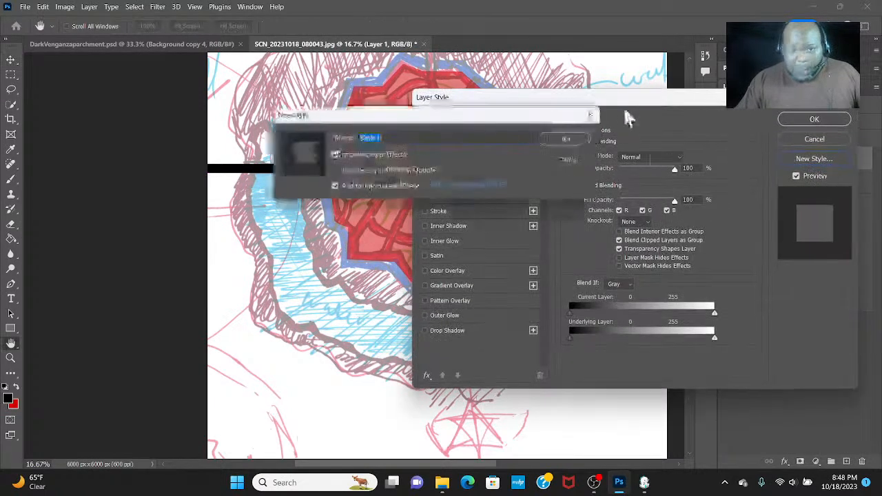
click(567, 139)
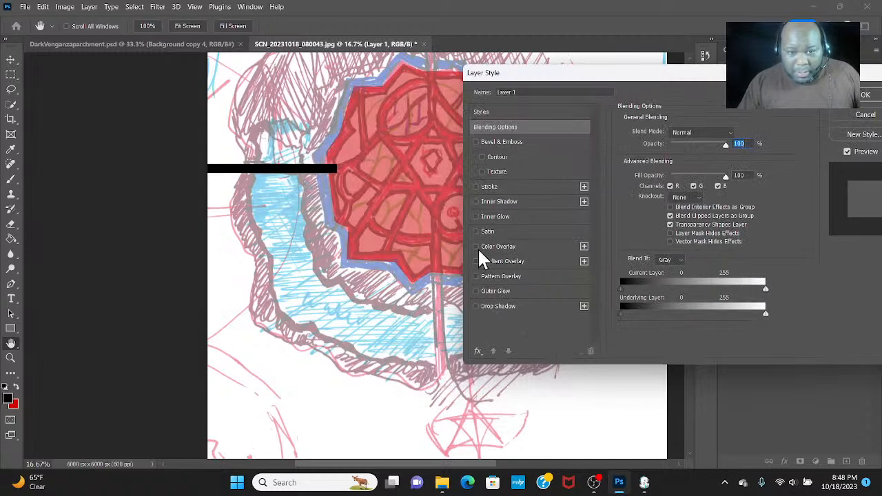
click(504, 246)
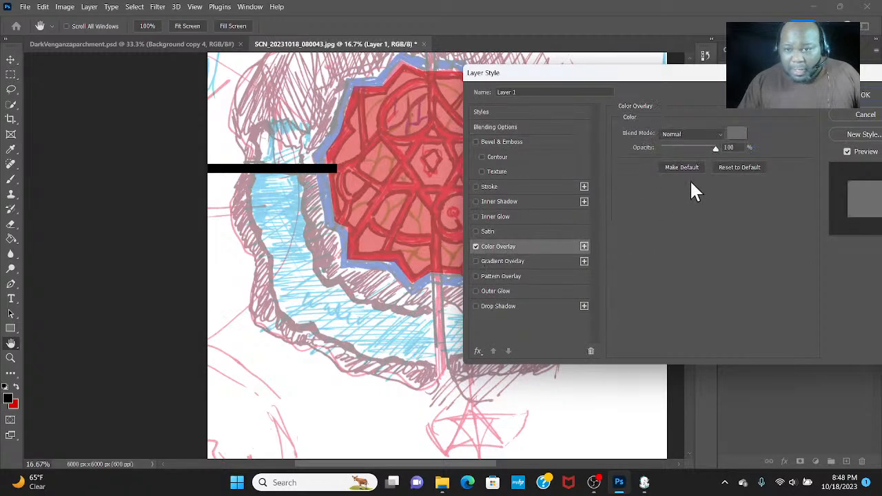
drag(728, 76, 314, 145)
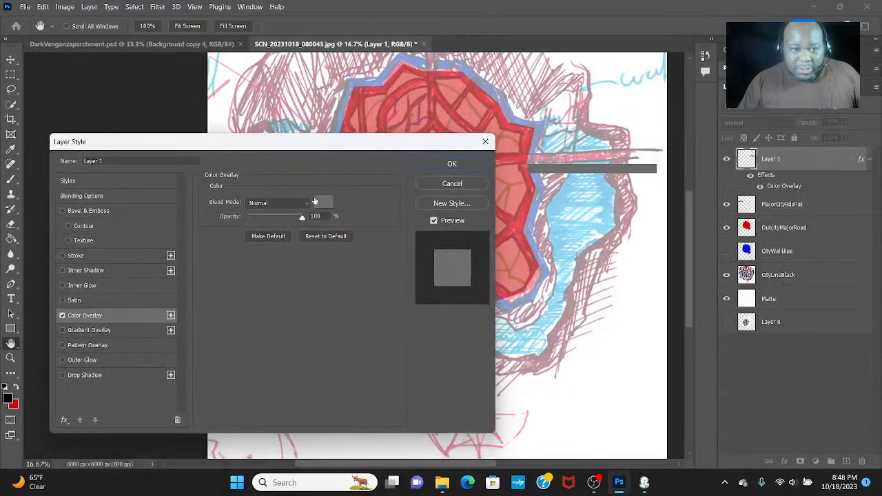
click(323, 201)
text(ff0000)
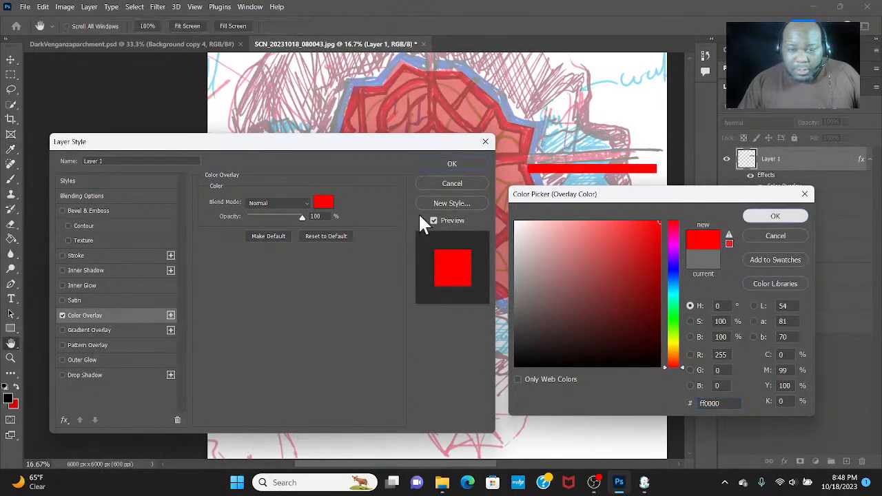
key(Return)
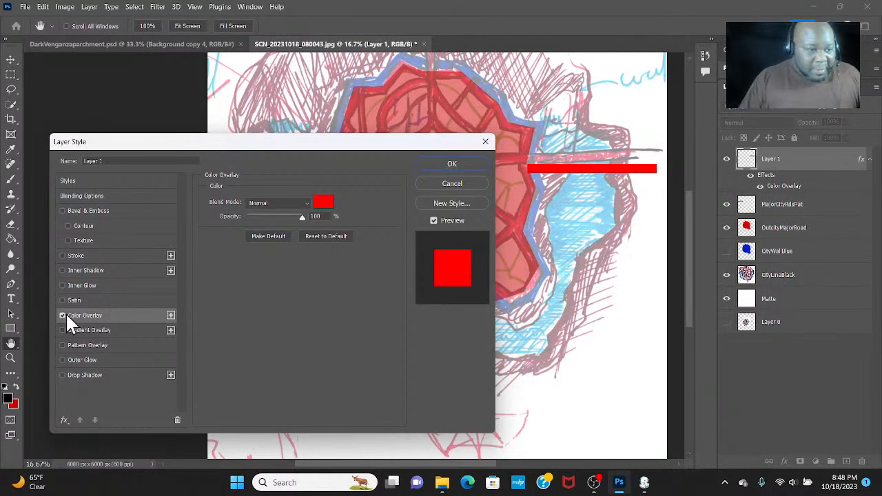
Add a black outside Stroke of 24 px to the red road strip and apply the layer style
click(62, 255)
click(77, 252)
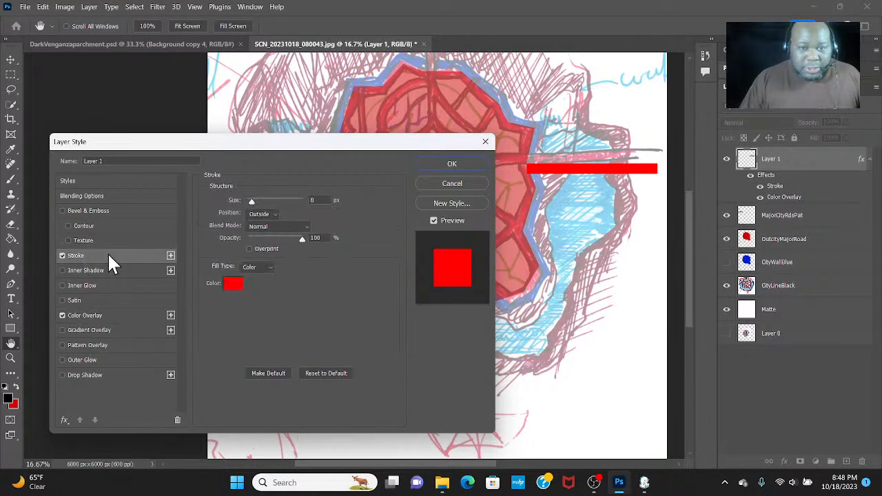
click(231, 283)
mouse_move(602, 297)
mouse_down()
mouse_move(709, 412)
mouse_move(721, 456)
mouse_up()
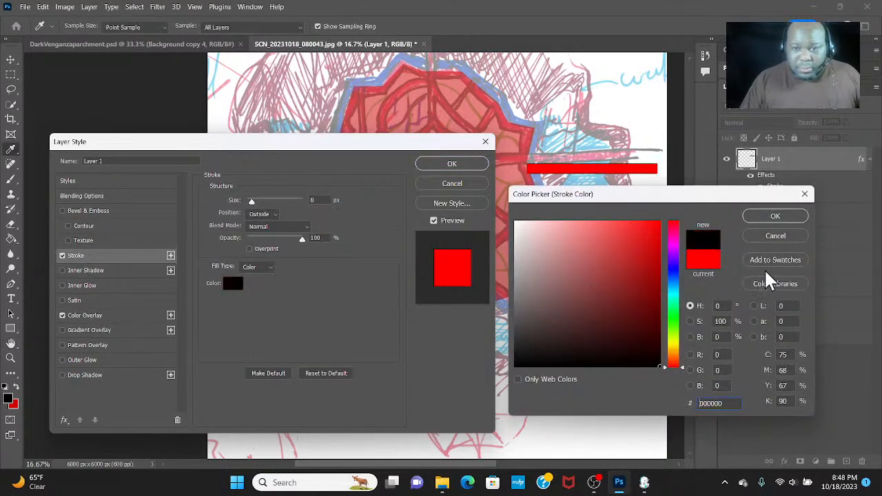
click(775, 217)
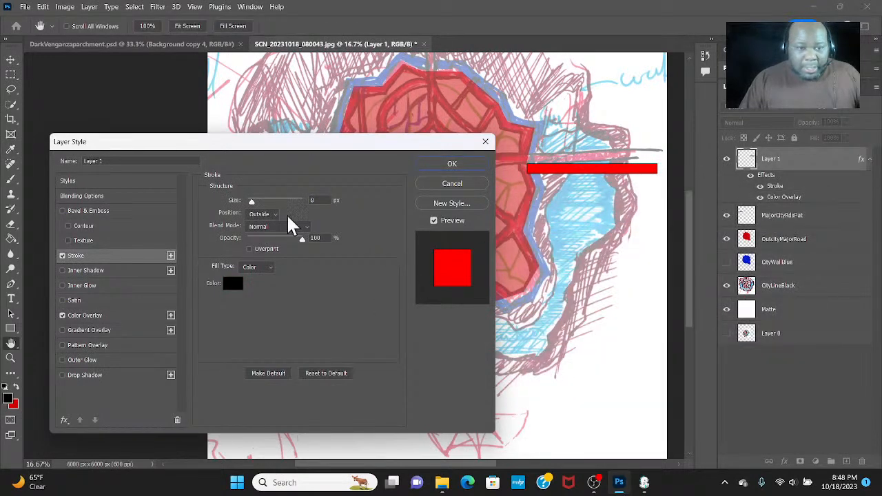
drag(252, 198, 256, 199)
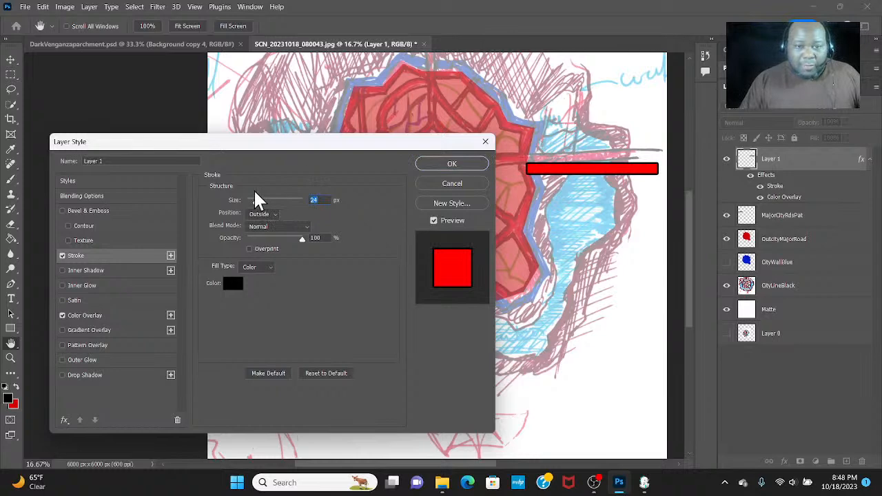
click(472, 164)
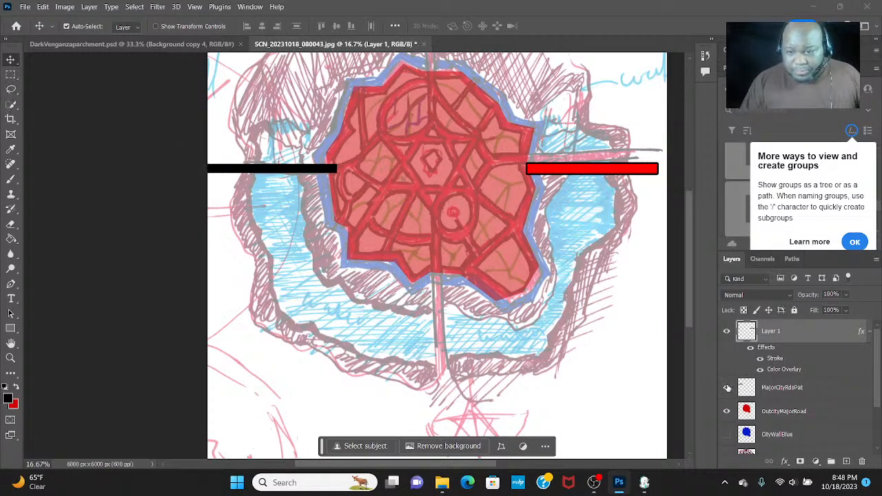
Hide the MajorCityRdsPat layer and place a duplicate of the outlined red strip over the western road
right_click(801, 331)
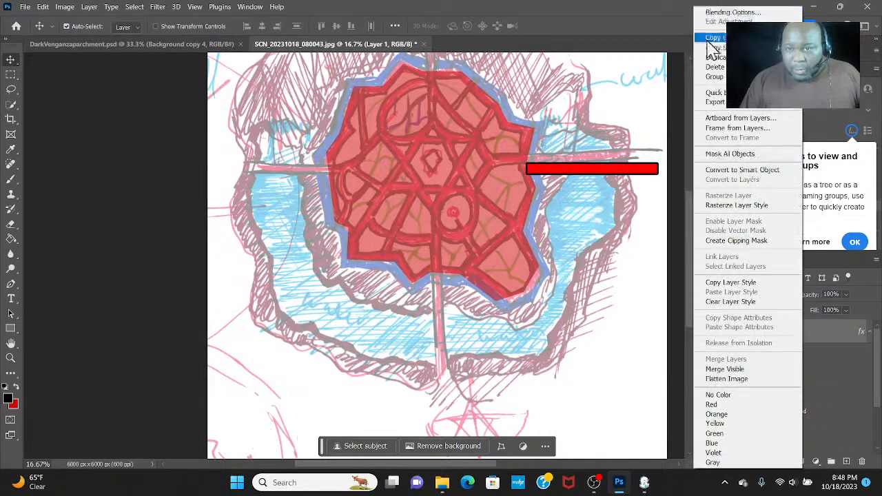
click(717, 58)
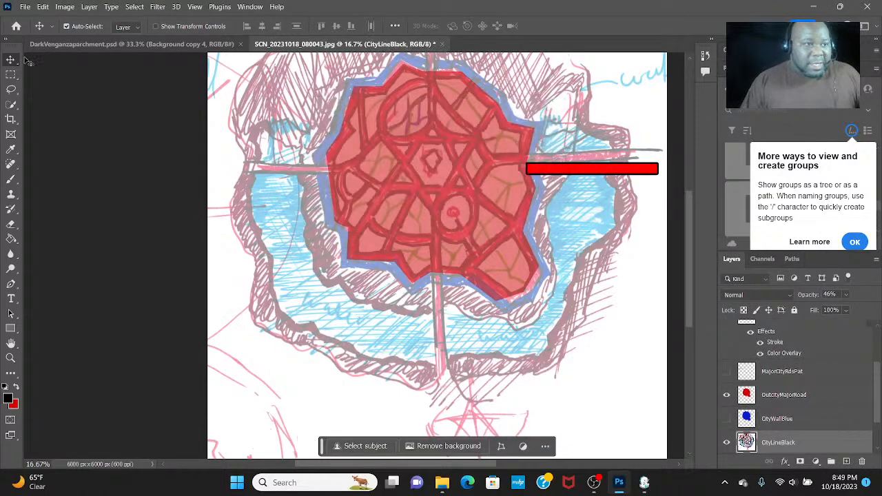
drag(579, 172, 253, 173)
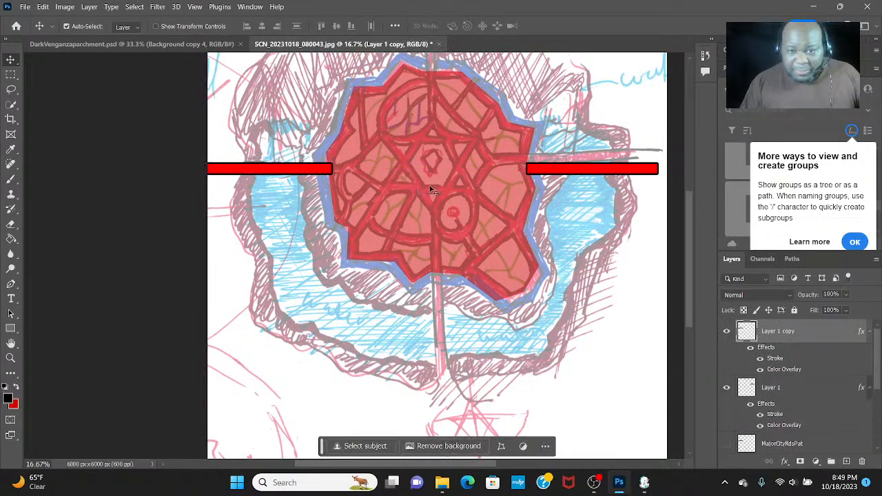
Stretch the eastern road strip to 114.18% width with Free Transform so that it runs past the canvas edge
click(571, 171)
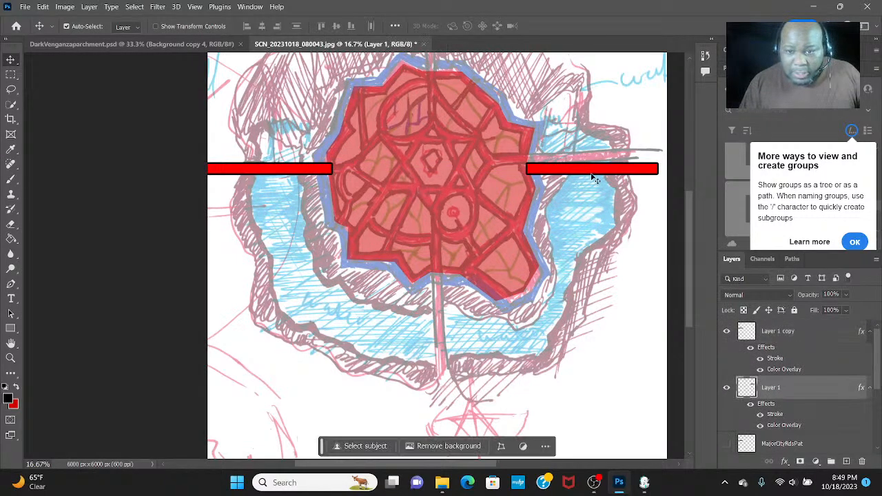
click(43, 7)
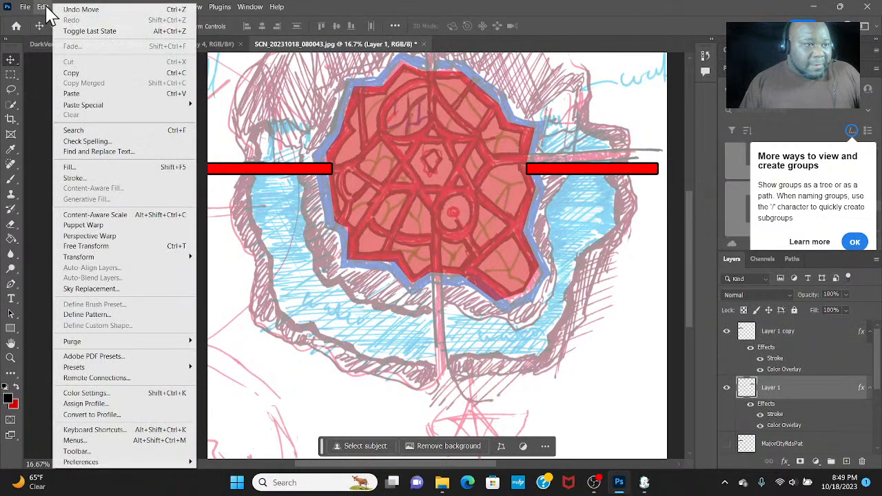
click(85, 246)
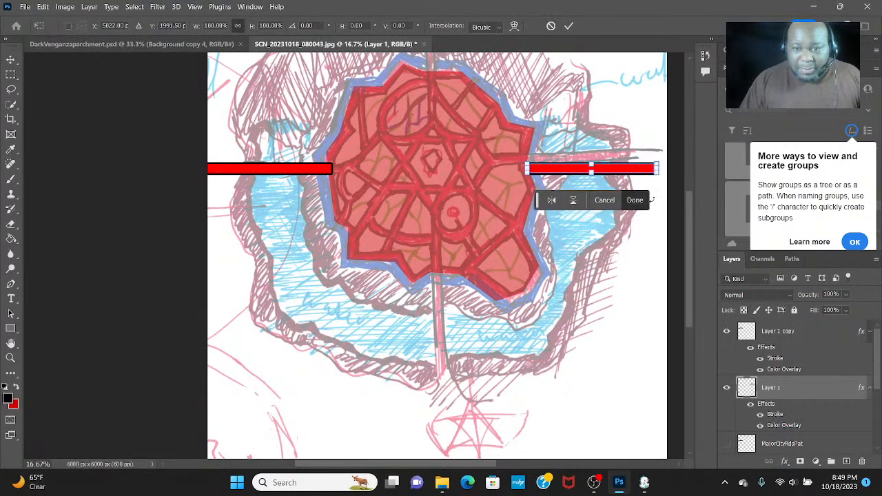
mouse_move(667, 170)
mouse_down()
mouse_move(686, 175)
mouse_move(665, 172)
mouse_move(676, 168)
mouse_up()
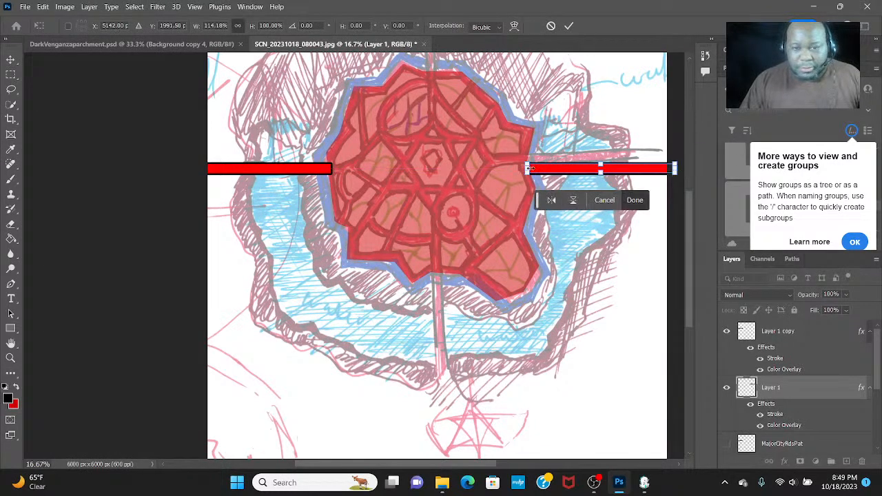
key(Return)
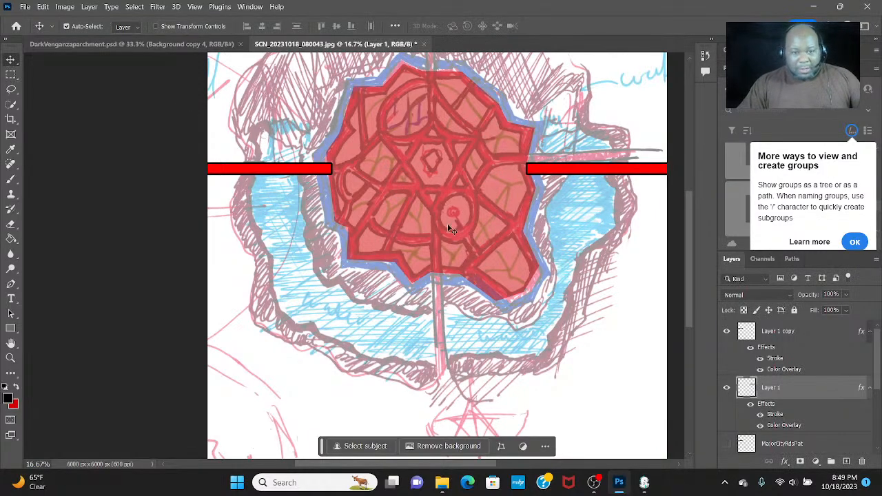
Duplicate the western road strip as Layer 1 copy 2 and move the copy just below the city's southern wall
right_click(825, 334)
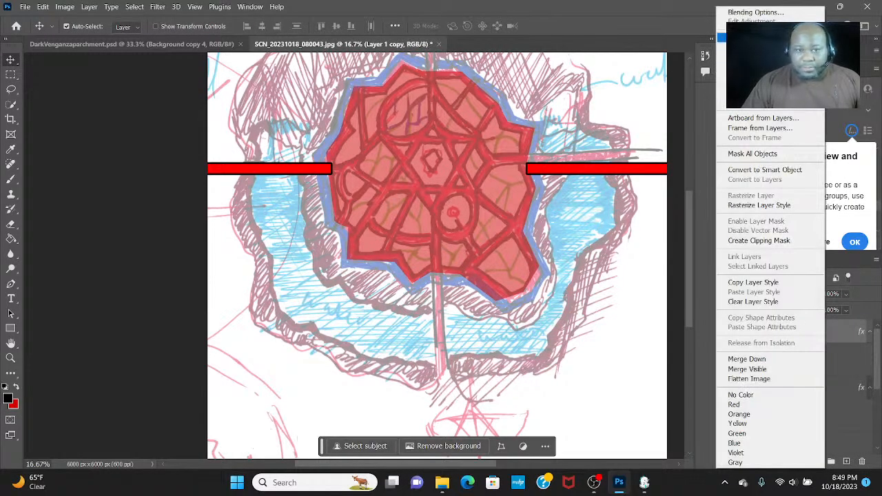
click(751, 56)
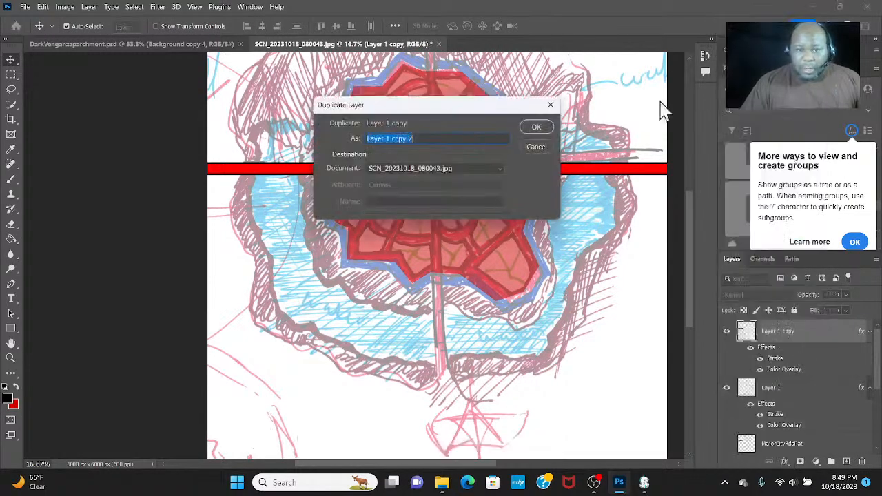
click(534, 128)
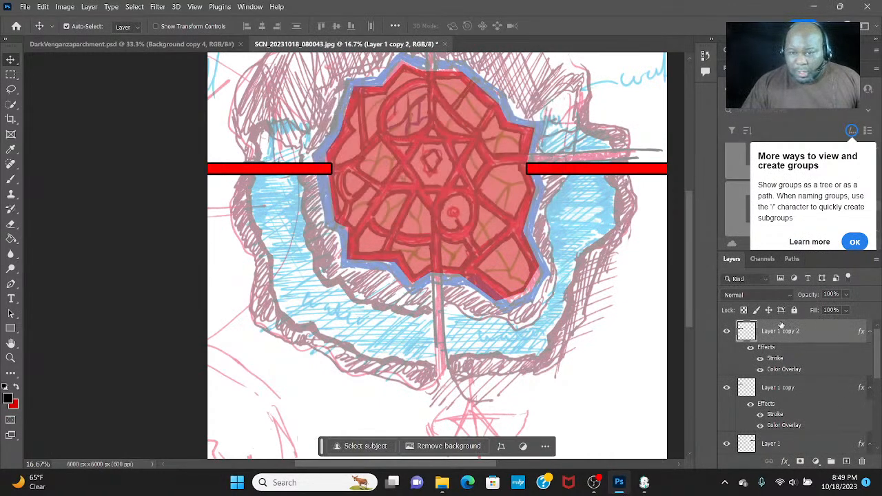
drag(555, 169, 419, 217)
key(ctrl+z)
drag(237, 173, 379, 300)
Try to flip the Layer 1 copy 2 strip horizontally and vertically and rotate it 90° with Free Transform
click(43, 7)
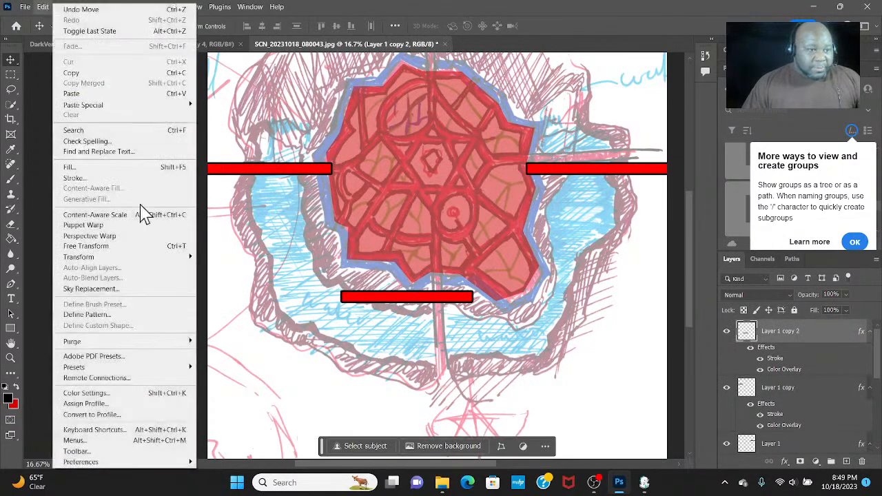
click(144, 248)
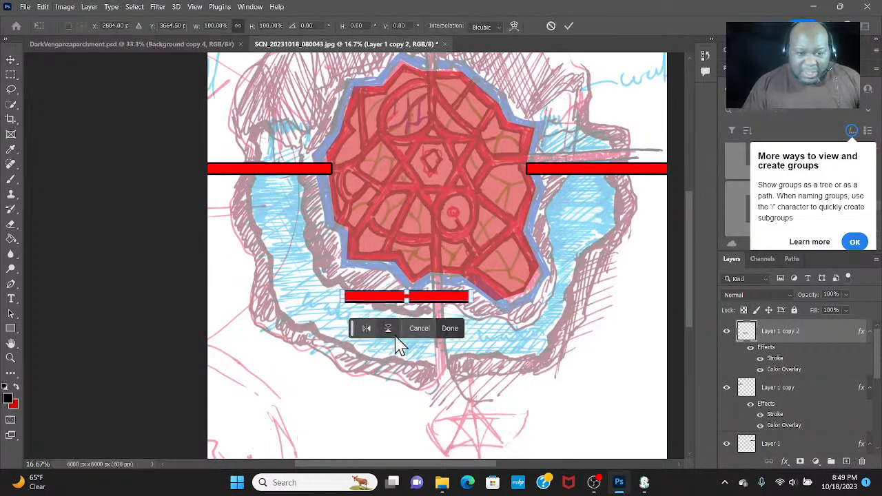
click(367, 328)
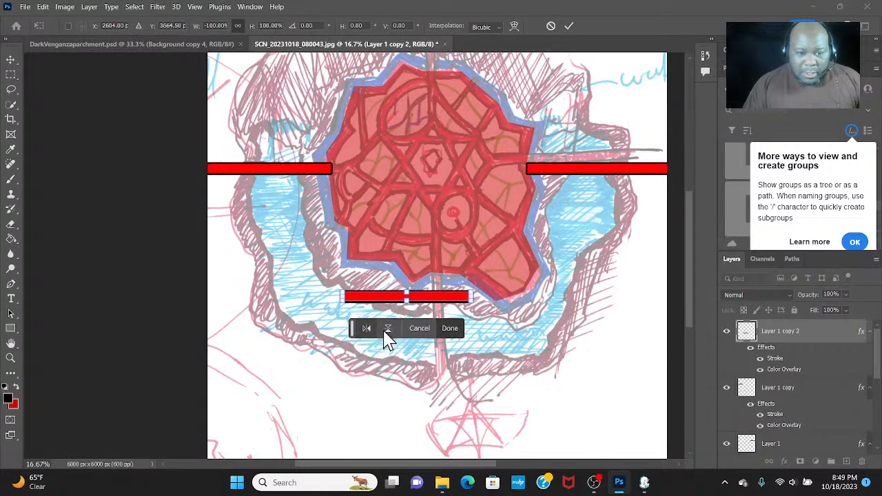
click(388, 328)
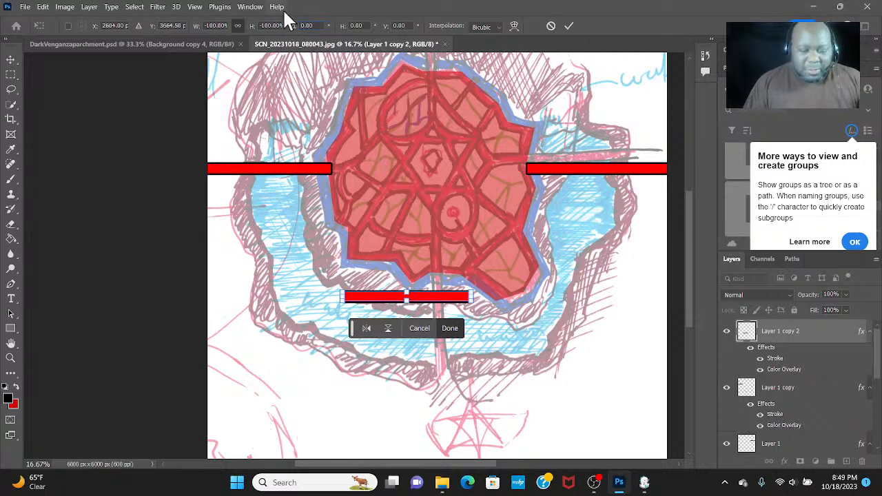
text(90)
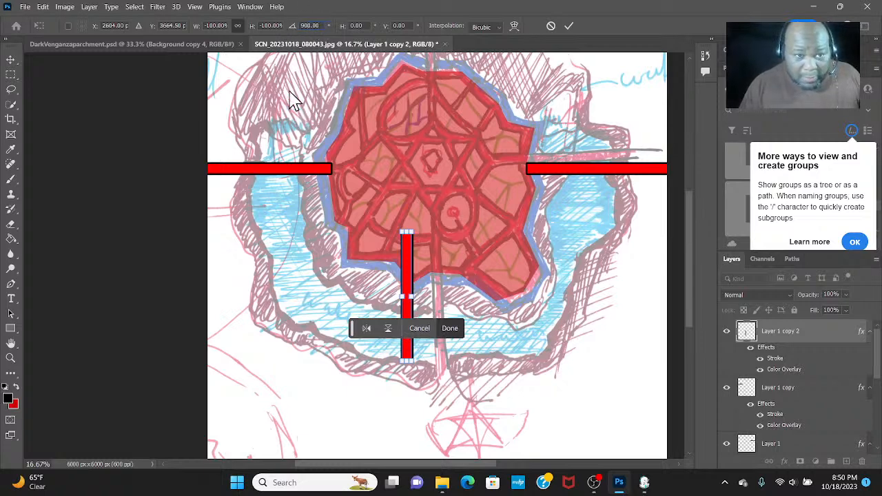
key(Return)
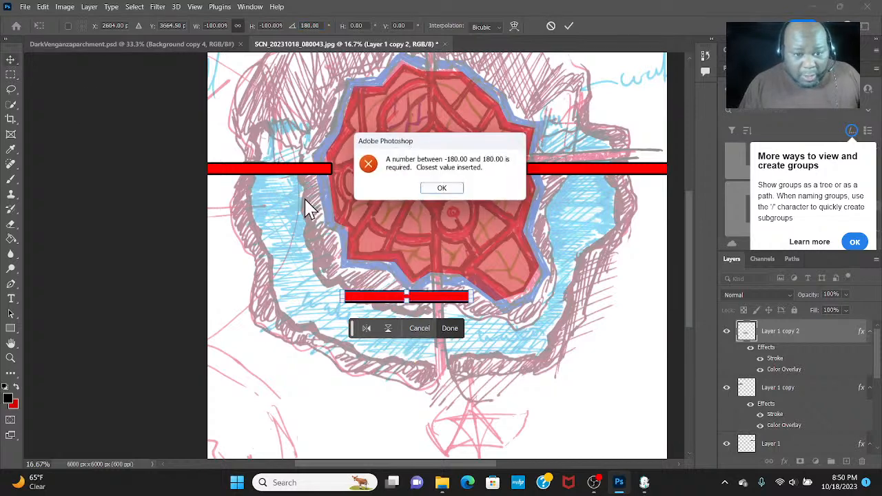
click(443, 190)
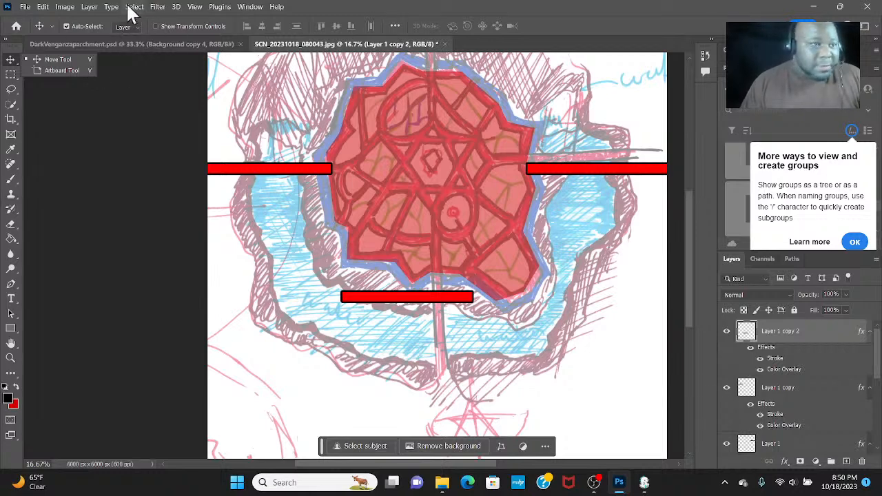
Rotate the Layer 1 copy 2 strip 90° with Free Transform and place it over the road leading south from the city
click(43, 7)
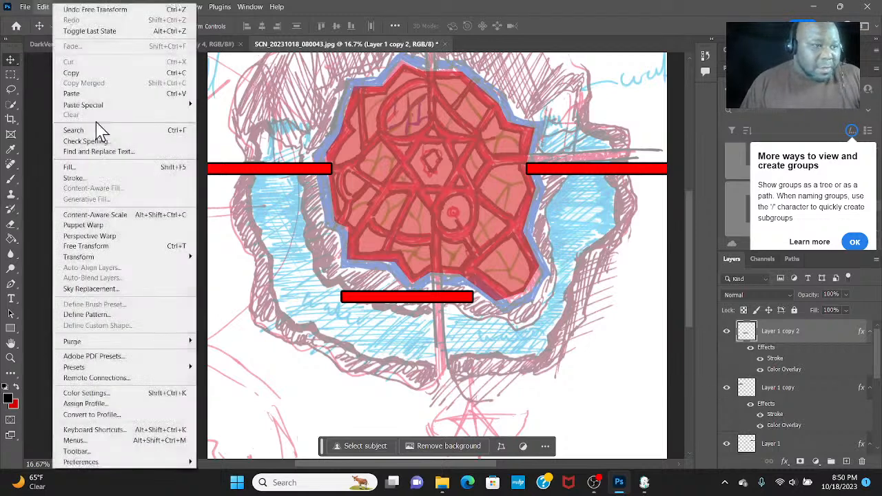
click(111, 246)
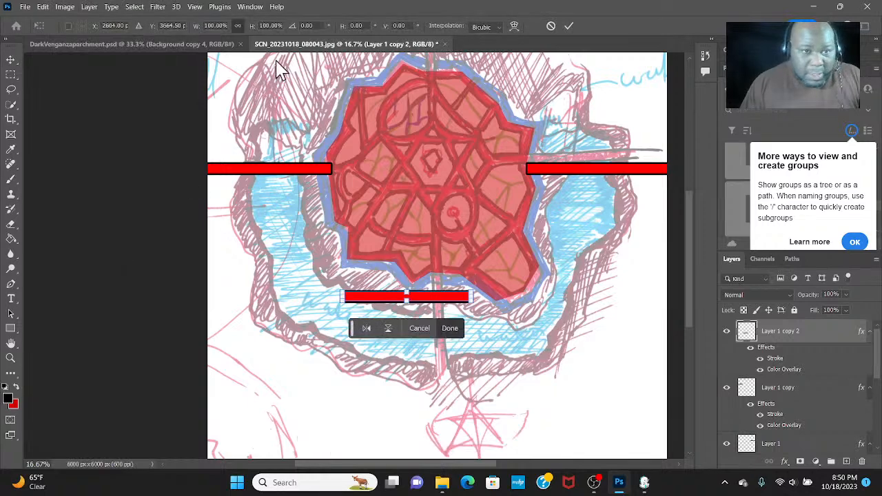
click(310, 25)
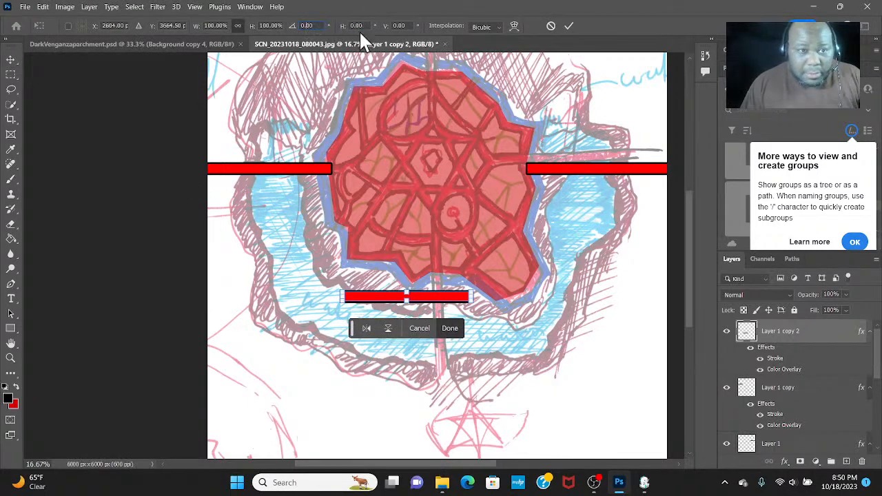
text(0.9000)
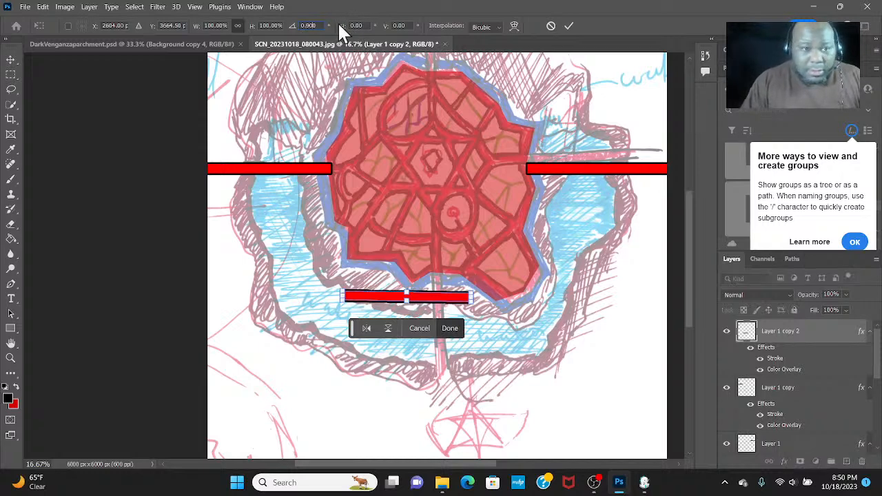
key(BackSpace)
key(BackSpace)
key(BackSpace)
key(BackSpace)
text(90)
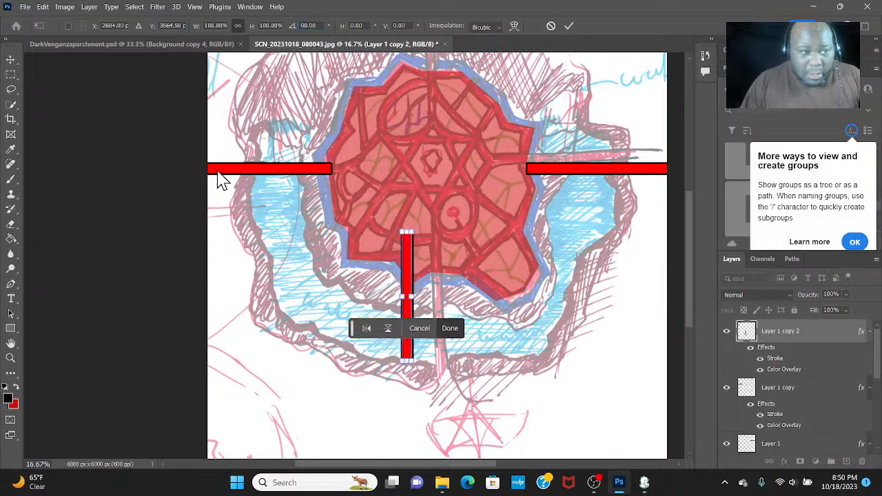
click(12, 60)
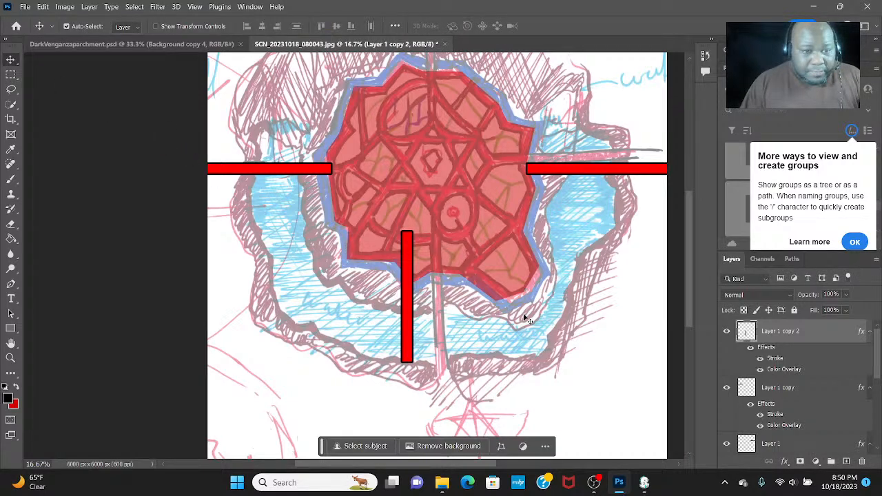
scroll(441, 283, down, 1)
drag(421, 277, 436, 290)
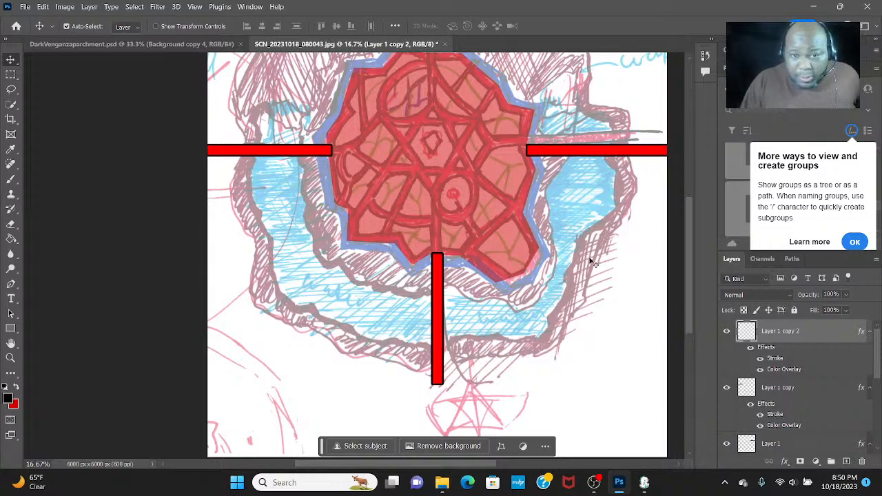
Hide Layer 1 copy 2 and Layer 1 copy, and toggle OutcityMajorRoad off and on to check the sketch beneath it
click(726, 331)
click(725, 389)
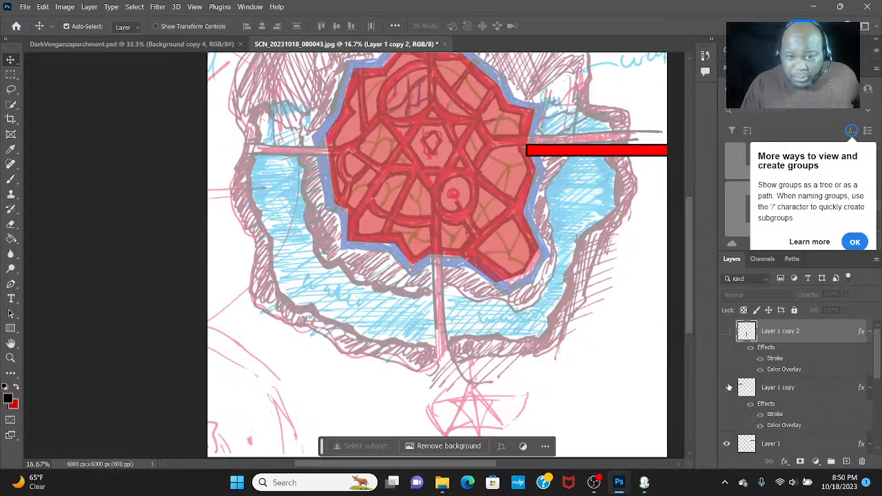
scroll(723, 392, down, 5)
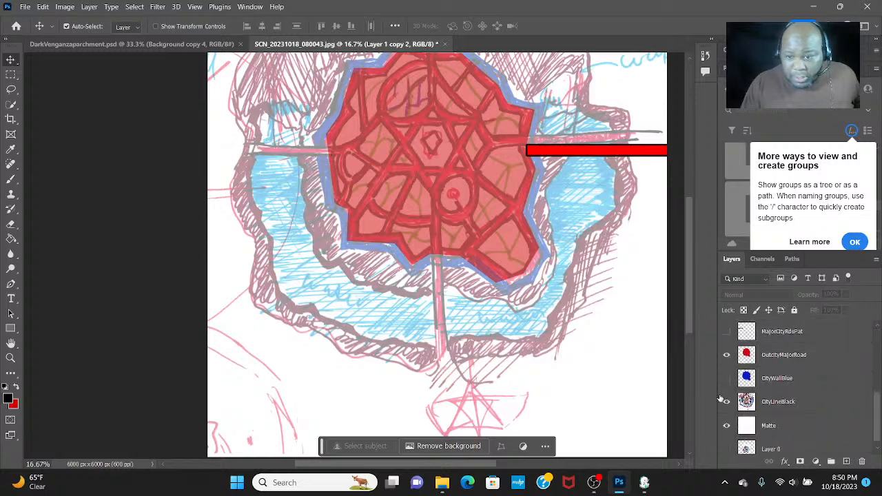
click(726, 355)
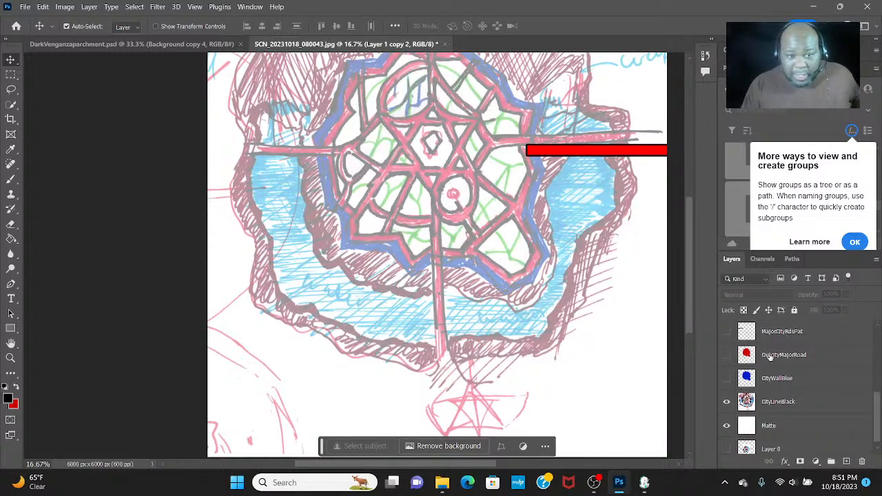
click(727, 356)
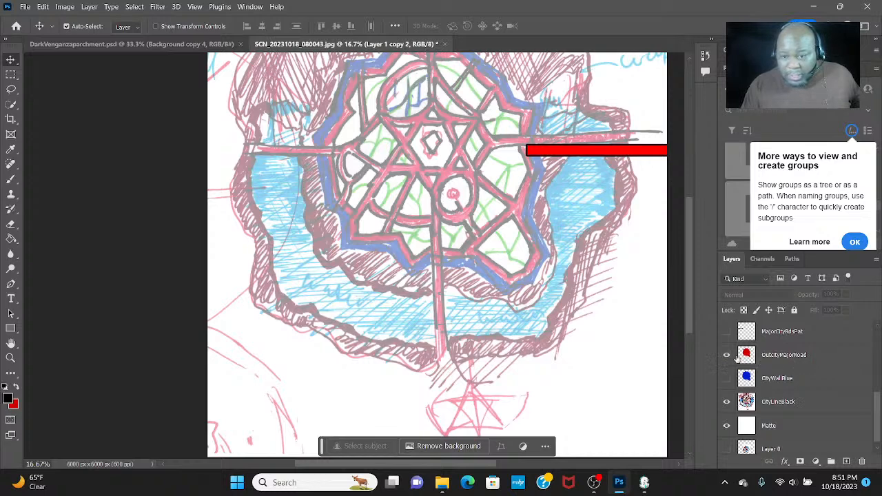
Duplicate the OutcityMajorRoad layer as InnercityWhiteMatte
right_click(827, 354)
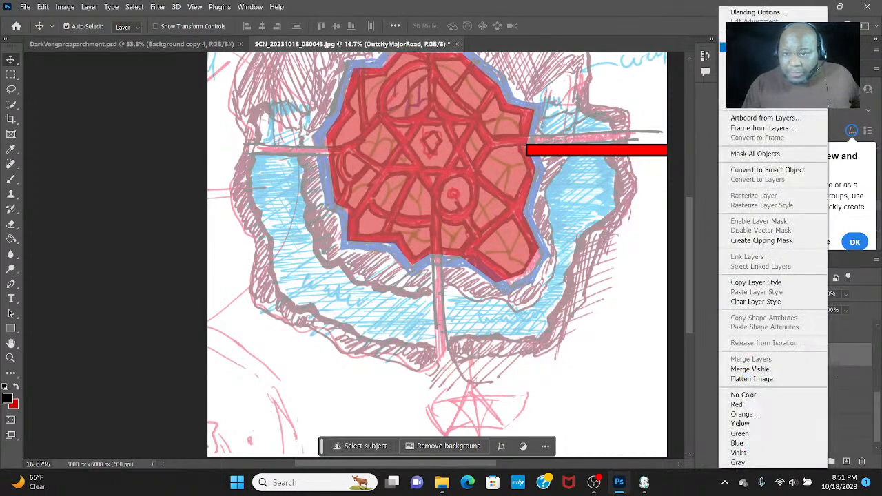
click(758, 48)
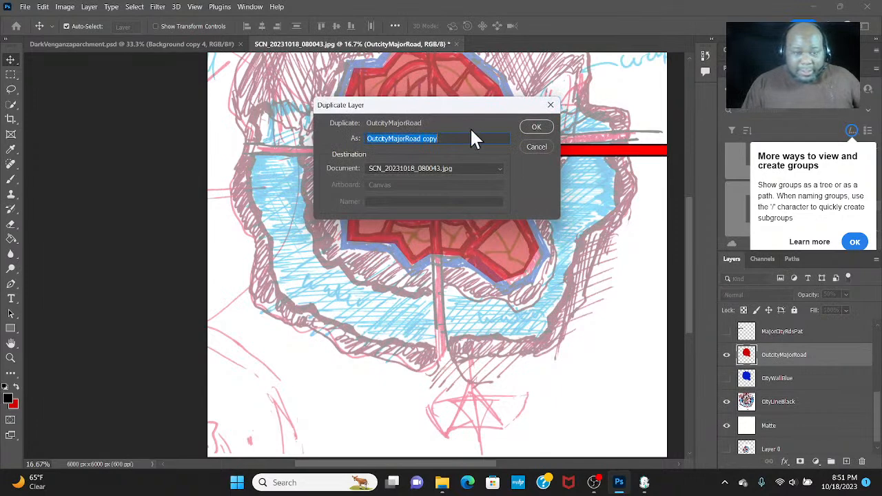
text(In)
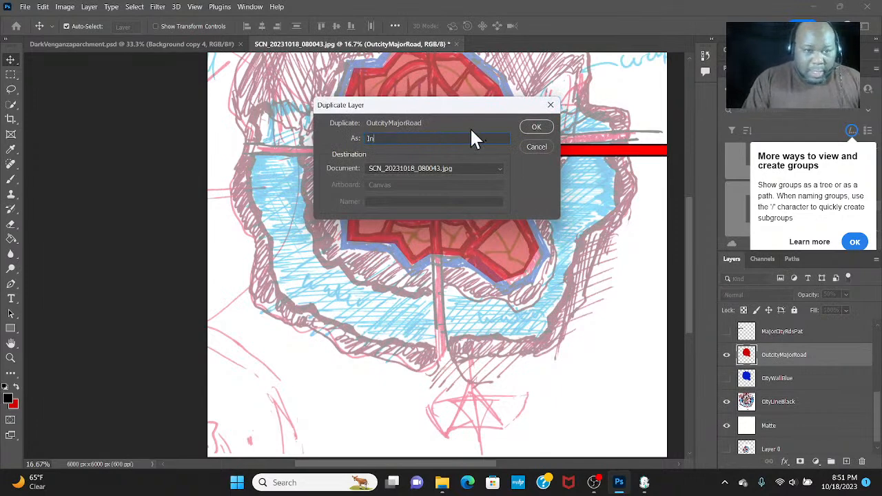
text(nercityHW)
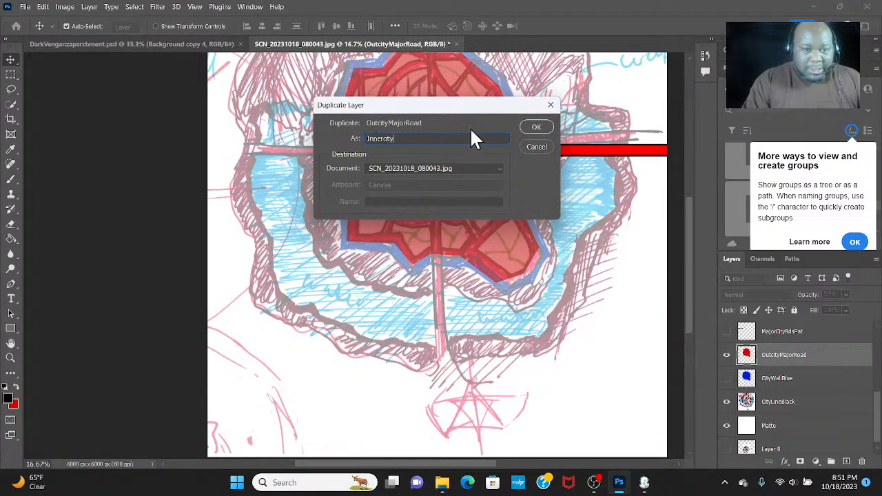
key(BackSpace)
key(BackSpace)
text(W)
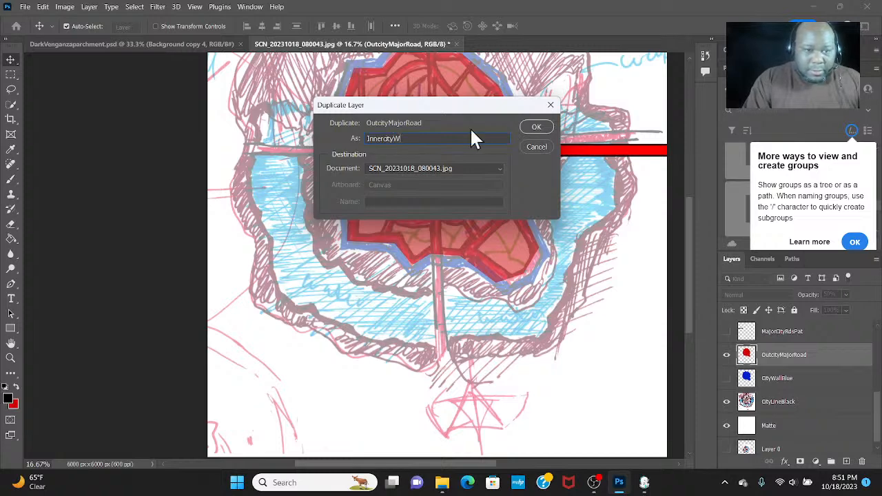
text(hite)
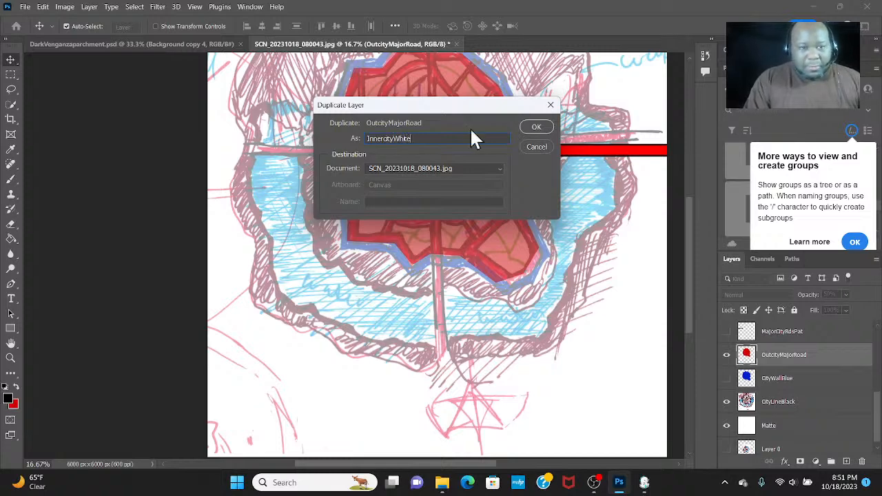
text(Matte)
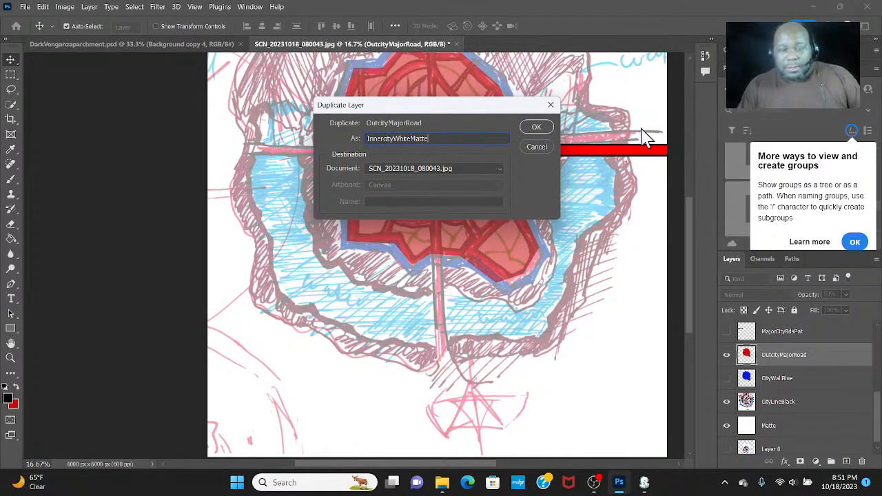
click(538, 130)
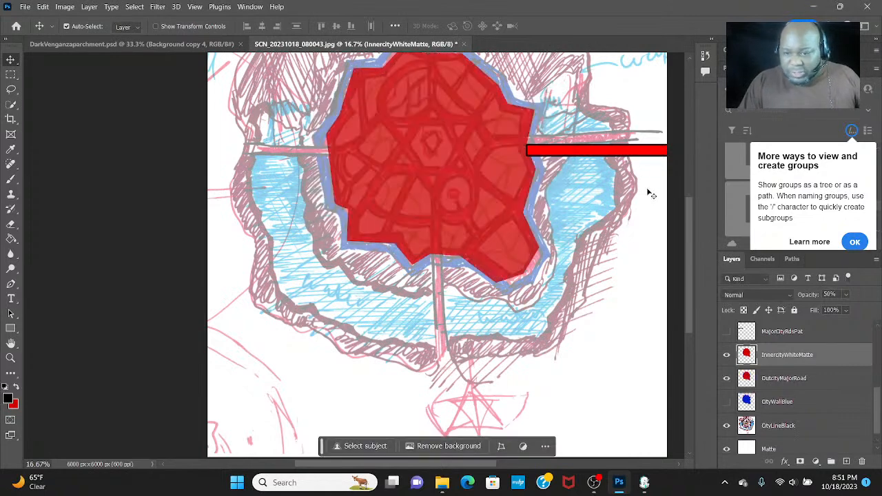
Give the InnercityWhiteMatte layer a white (ffffff) Color Overlay and set its layer opacity to 100%
double_click(785, 354)
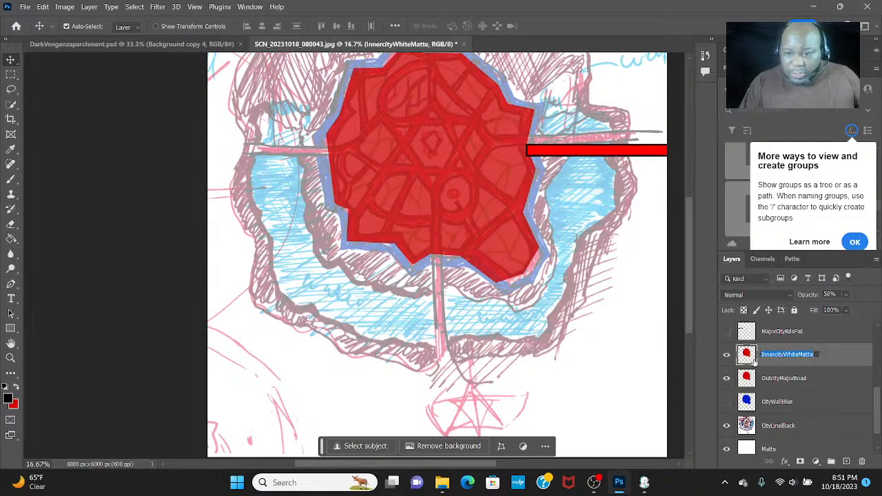
click(747, 357)
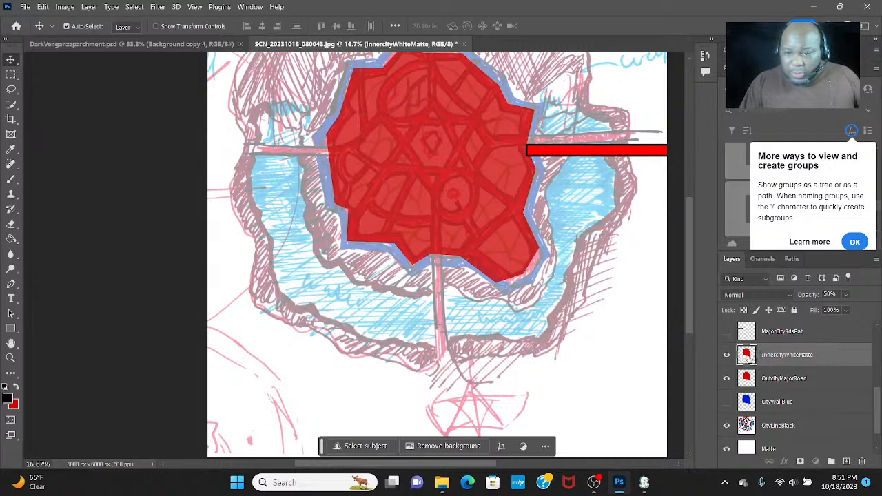
double_click(834, 356)
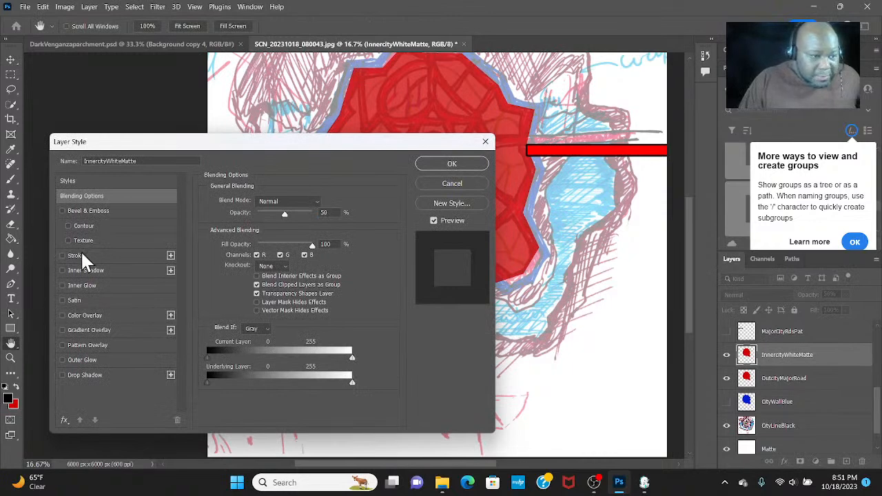
click(62, 315)
click(90, 315)
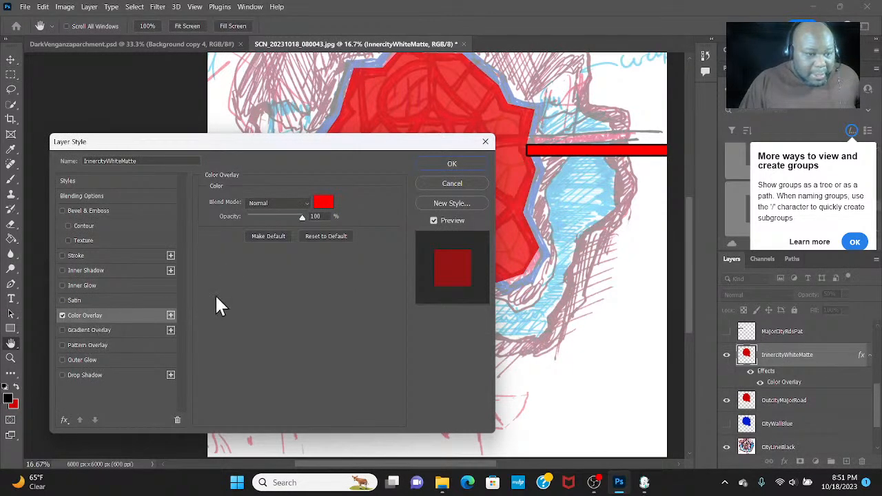
click(323, 202)
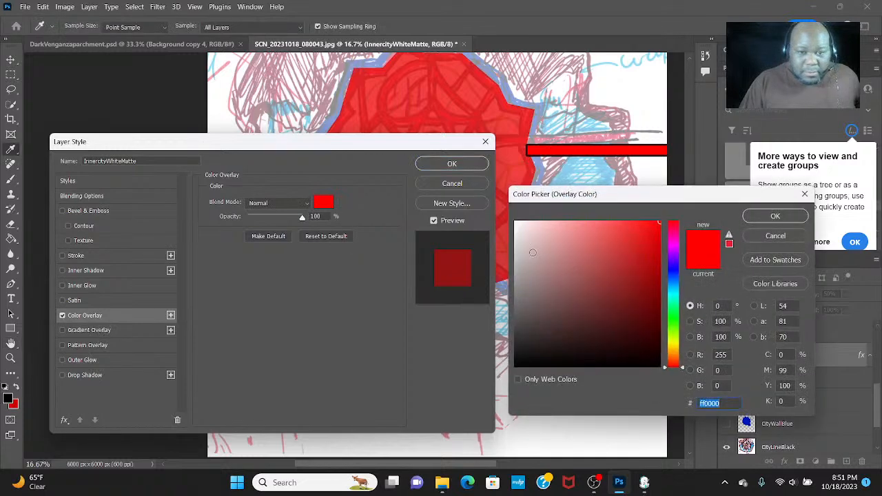
drag(532, 253, 515, 222)
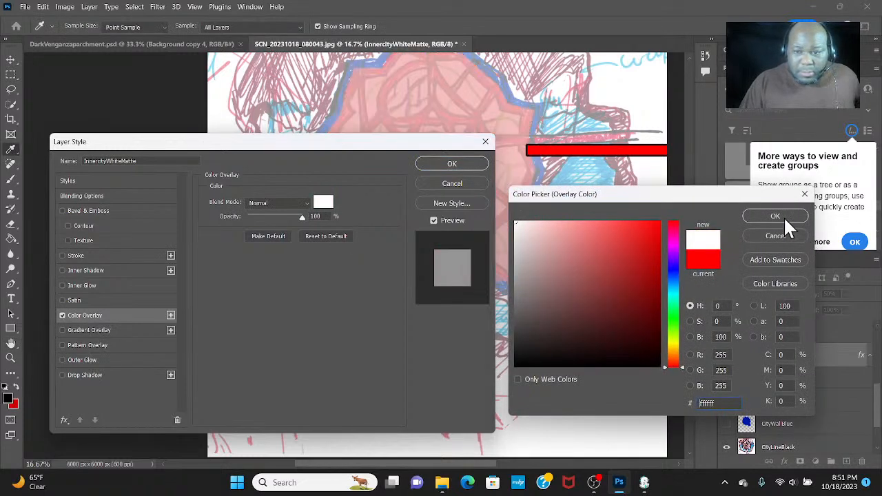
click(786, 217)
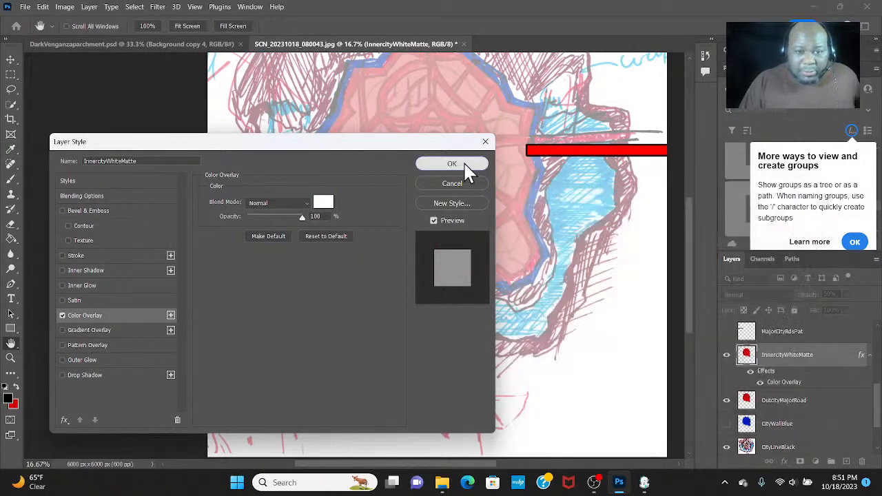
click(467, 171)
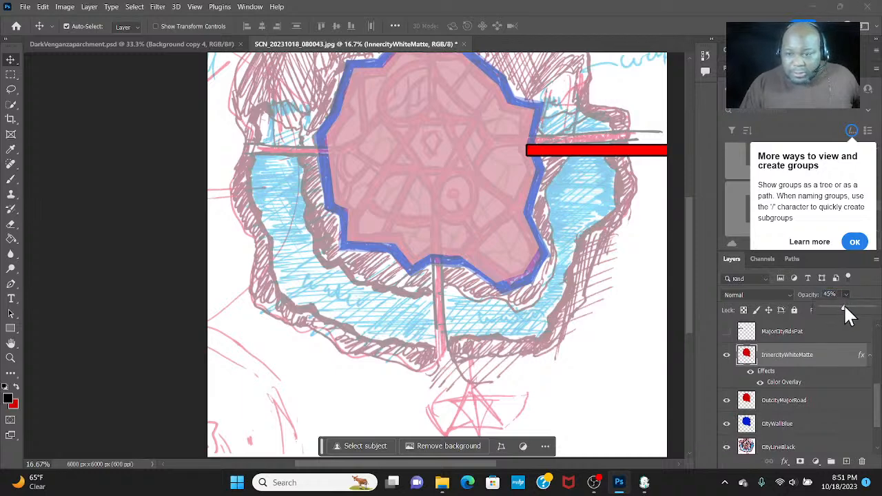
drag(848, 314, 873, 309)
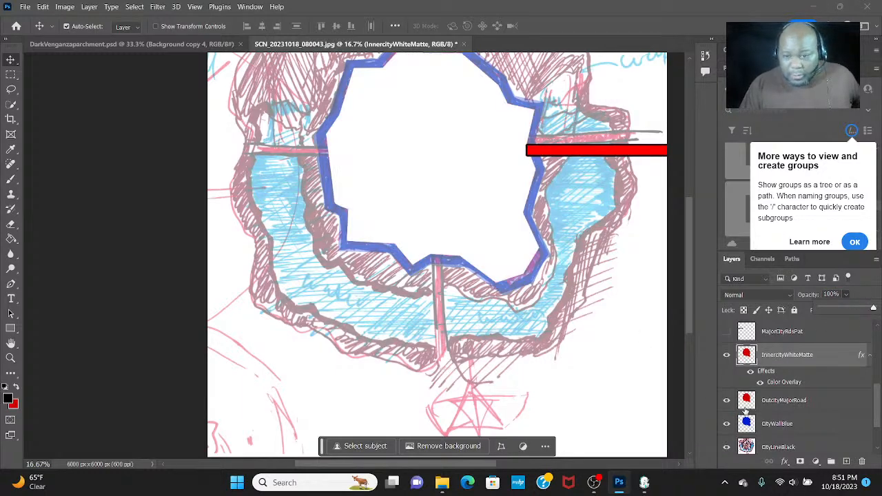
Set the OutcityMajorRoad and CityWallBlue layers to 100% layer opacity
click(860, 411)
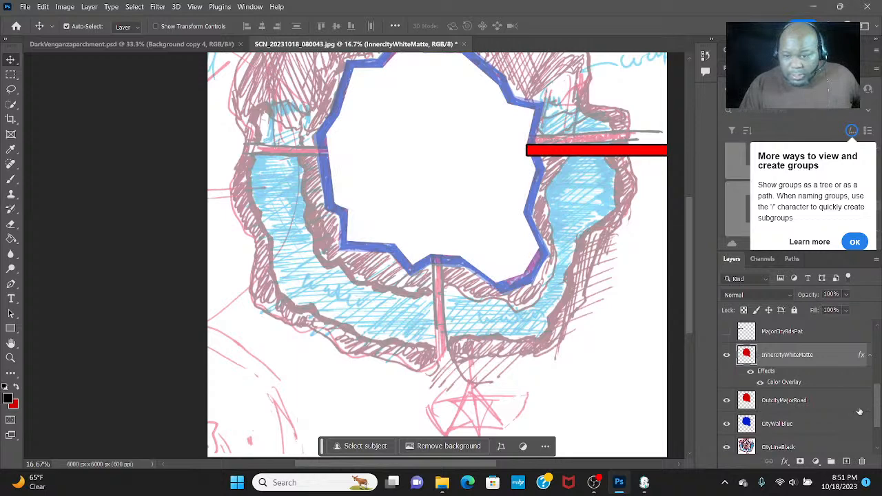
click(858, 409)
click(845, 295)
drag(879, 313, 874, 310)
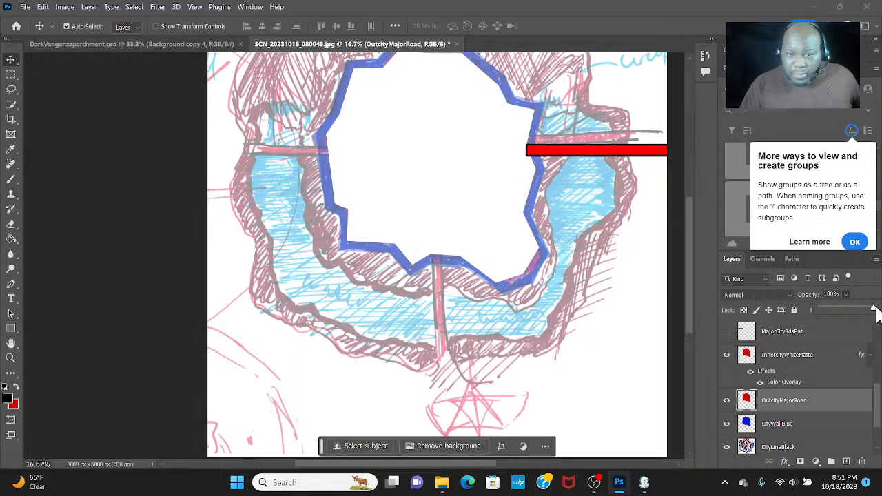
click(819, 394)
click(818, 392)
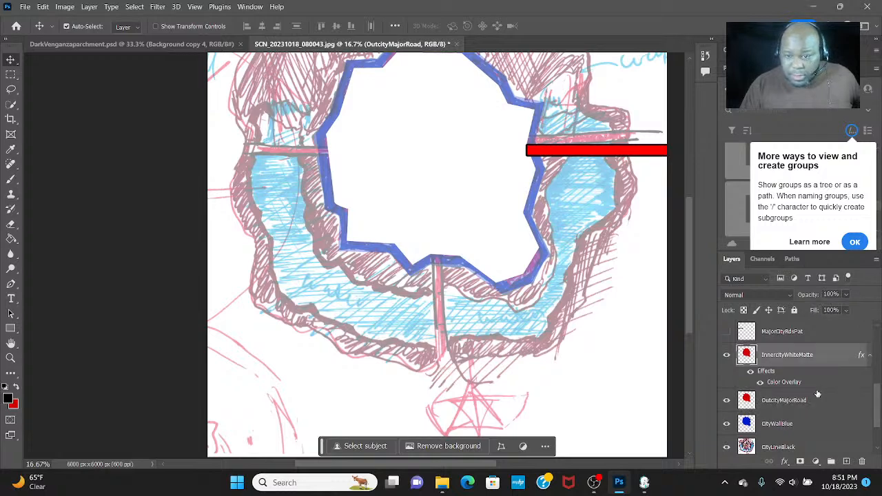
click(813, 423)
click(845, 295)
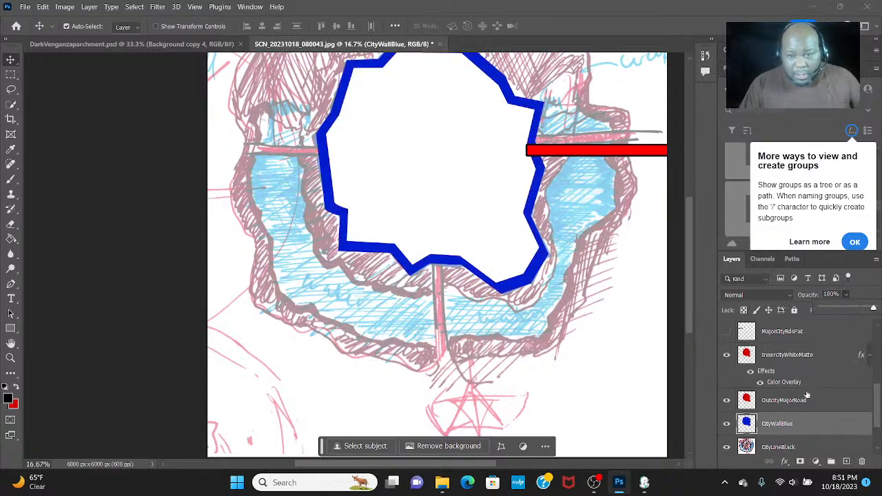
Start a Free Transform on the InnercityWhiteMatte layer and lower its layer opacity to 60%
click(803, 362)
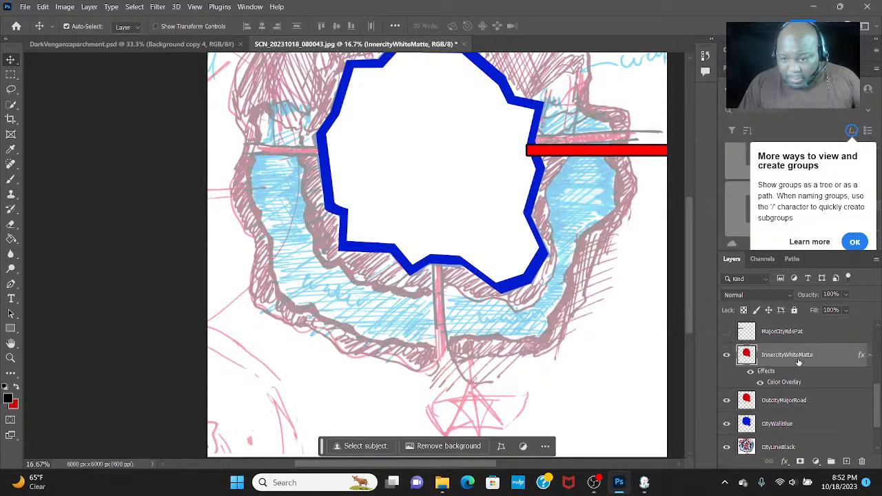
click(48, 7)
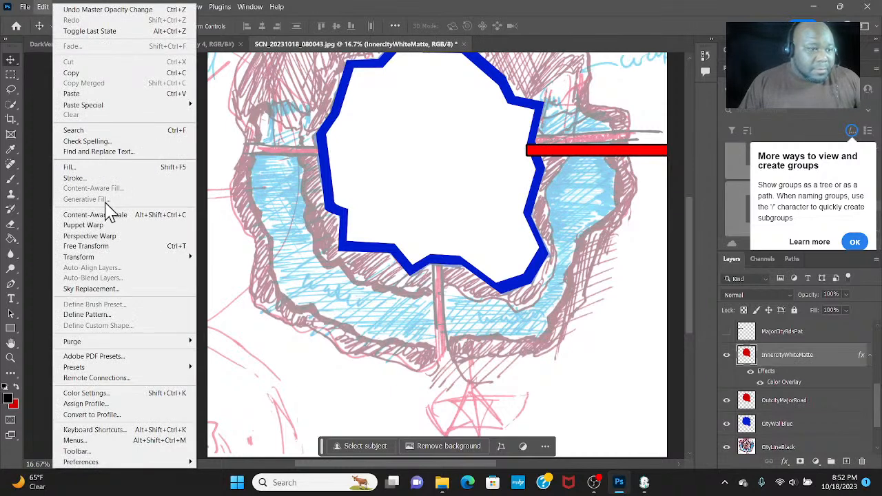
click(103, 246)
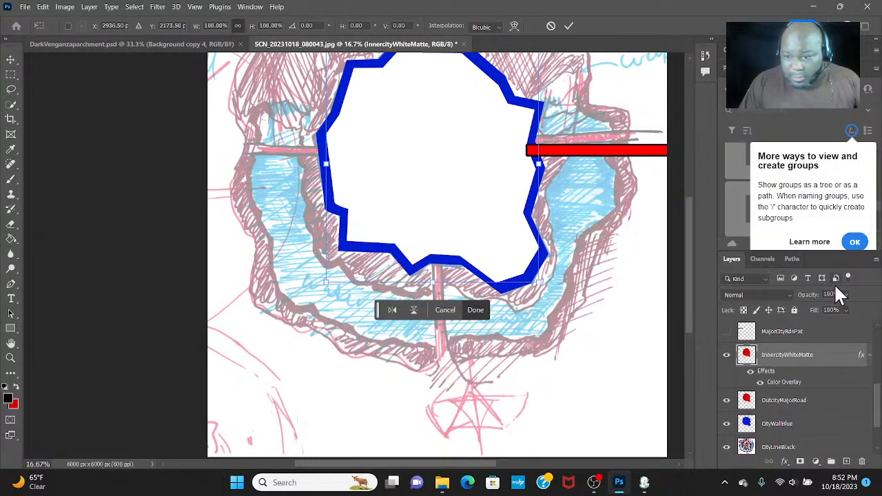
click(847, 295)
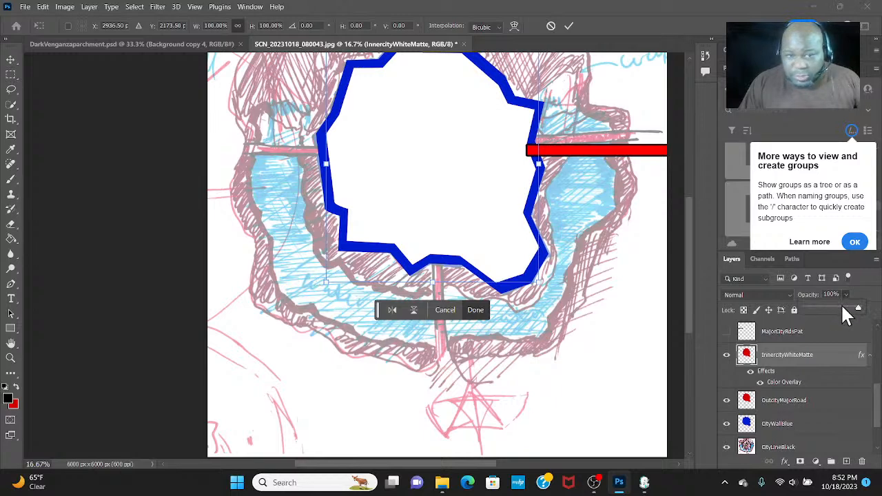
drag(856, 309, 838, 303)
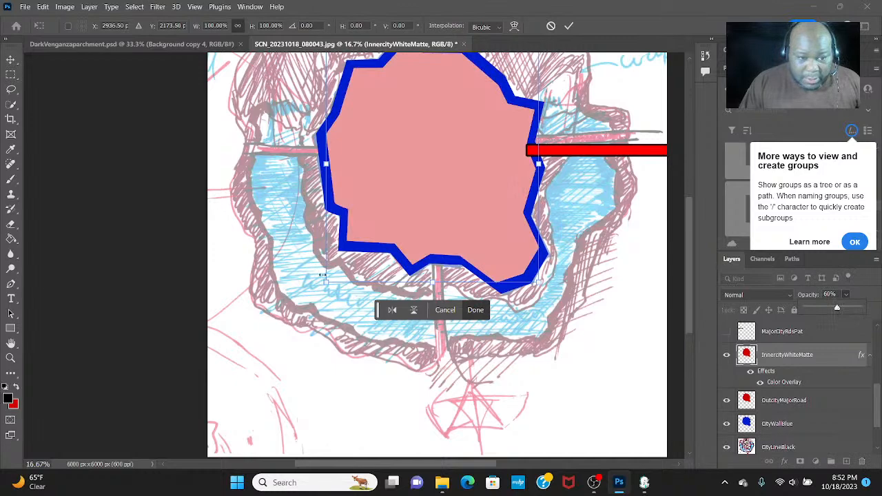
Scale the InnercityWhiteMatte shape down to about 92.6% so the red road shows between it and the blue wall
click(326, 281)
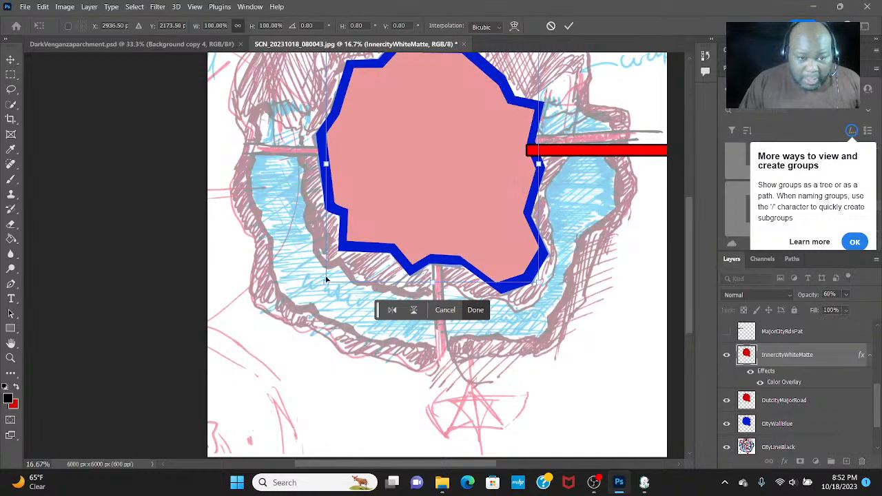
mouse_move(326, 279)
mouse_down()
mouse_move(343, 245)
mouse_move(339, 267)
mouse_up()
mouse_move(391, 166)
mouse_down()
mouse_move(404, 172)
mouse_move(397, 171)
mouse_up()
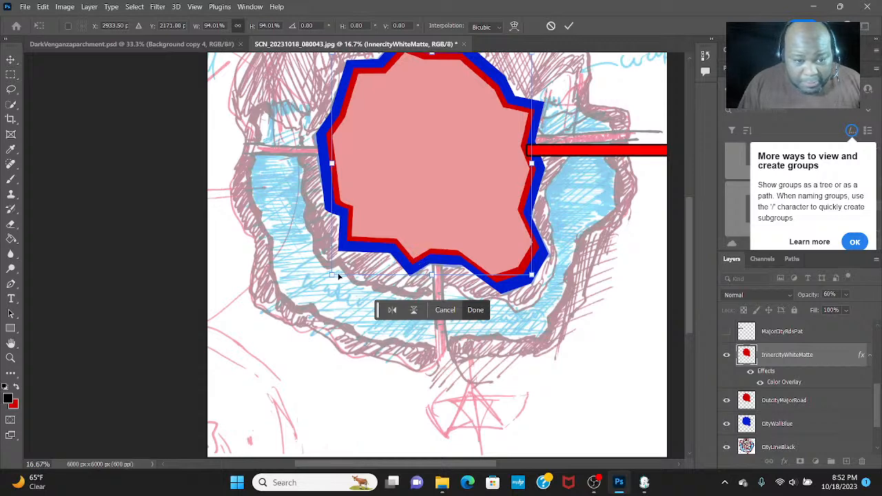
drag(331, 274, 336, 270)
key(super)
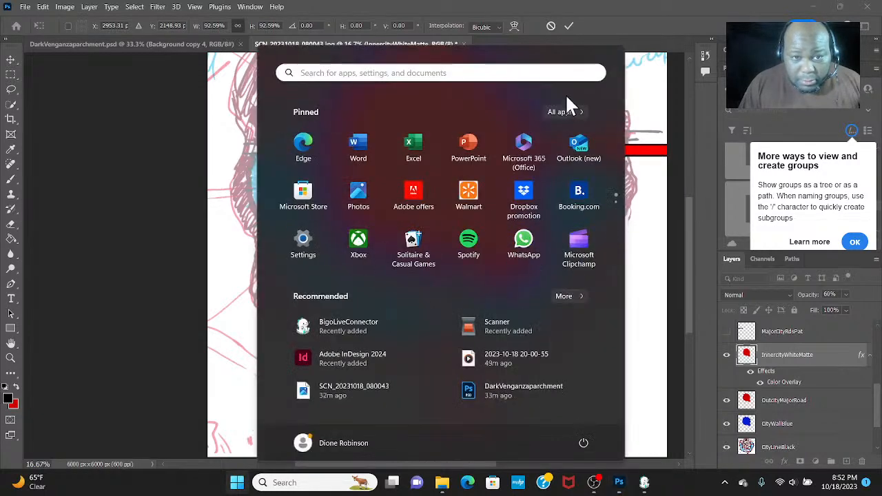
key(super)
scroll(552, 215, up, 1)
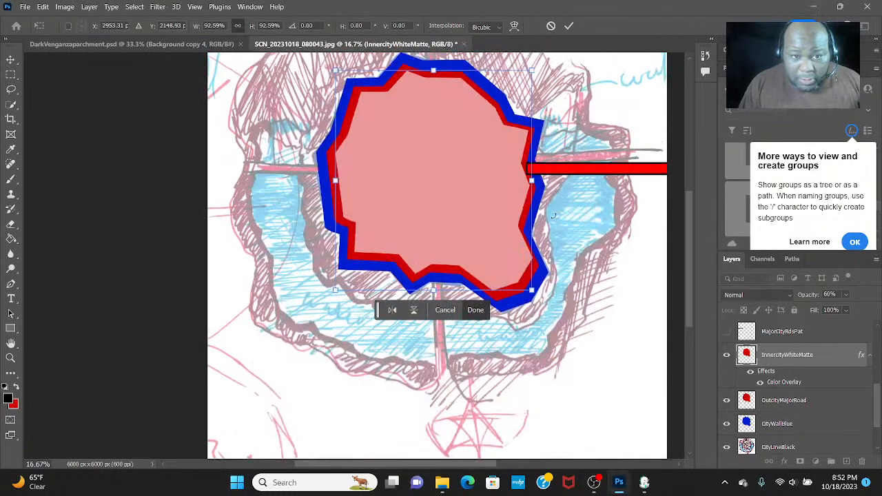
Shrink the inner city matte to 91% and rotate it 0.5°
drag(535, 71, 529, 73)
key(super)
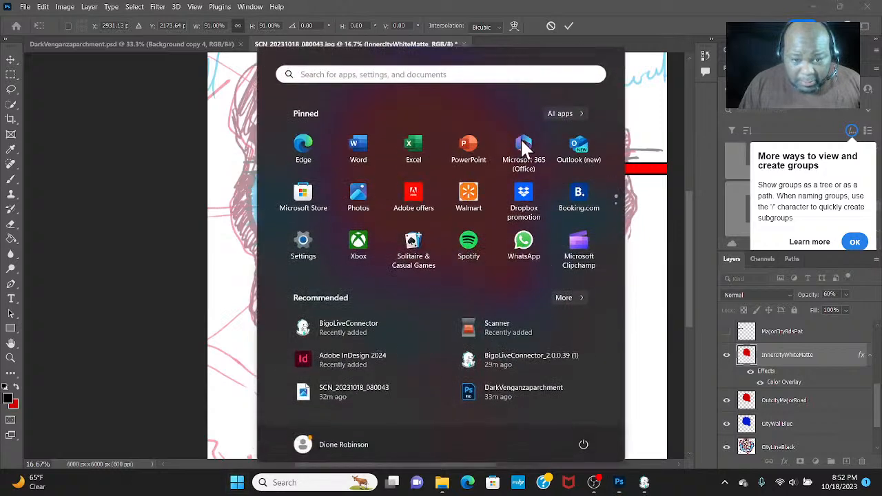
key(super)
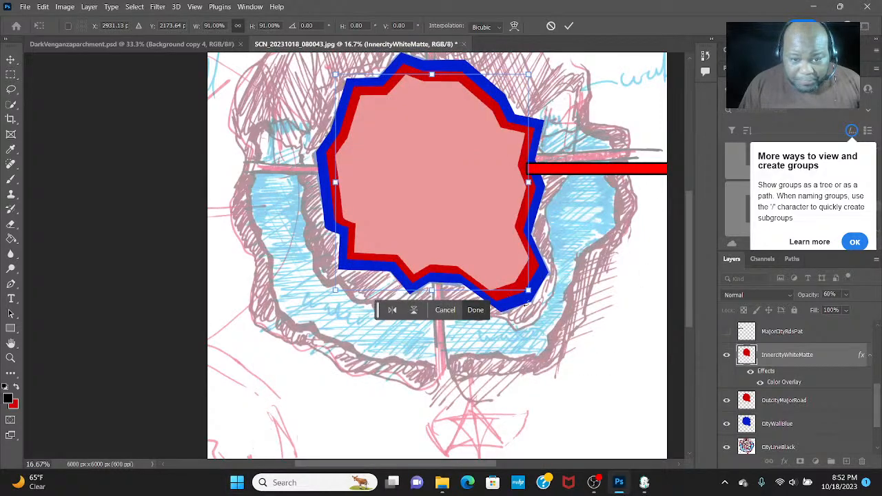
drag(533, 298, 531, 298)
key(super)
text(PMoi)
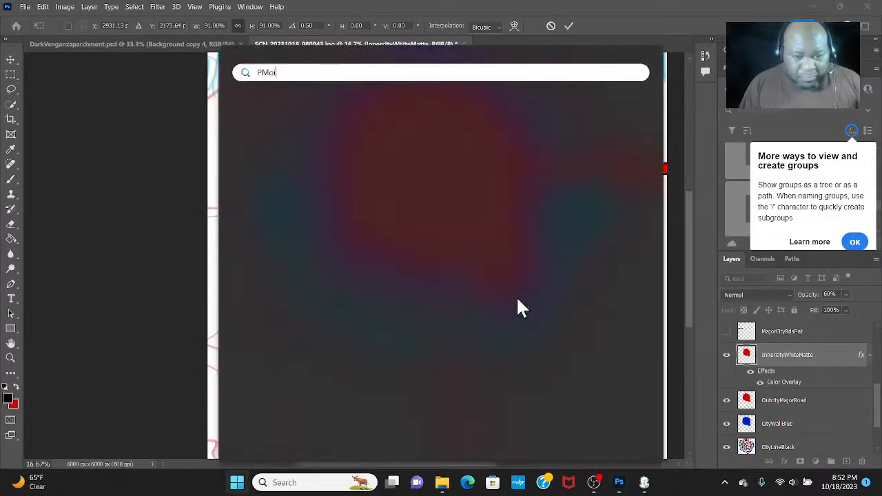
click(126, 127)
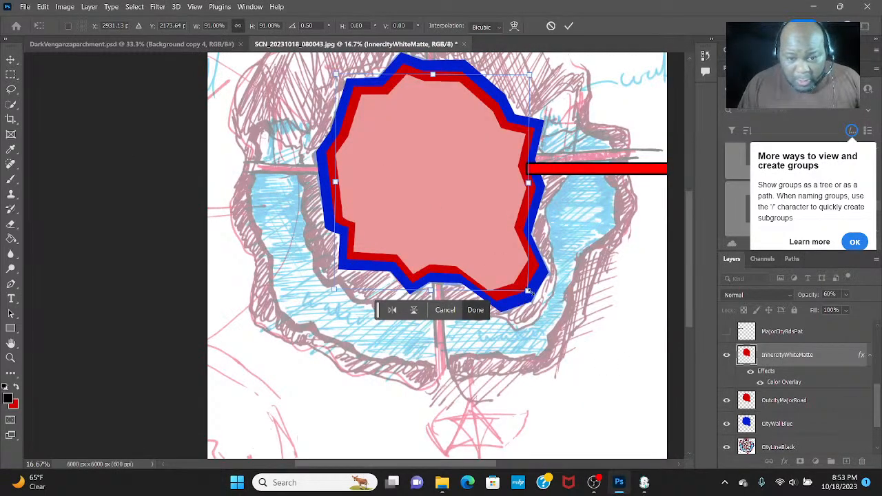
Refine the matte's scale to about 92.5% width and 90.5% height, and apply the transform
drag(528, 289, 534, 296)
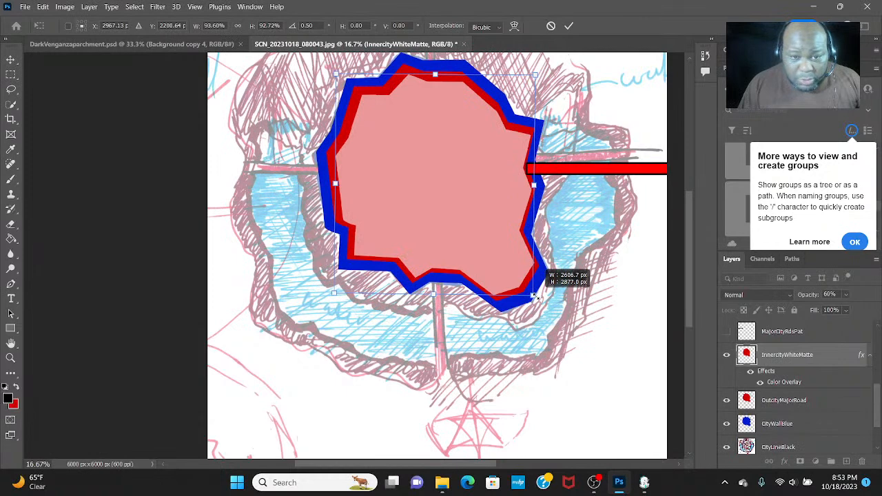
drag(534, 296, 531, 290)
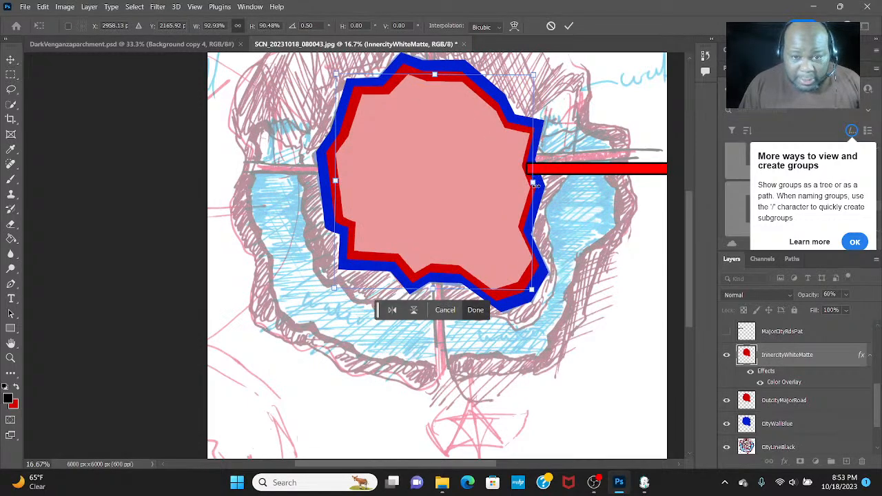
drag(535, 184, 534, 183)
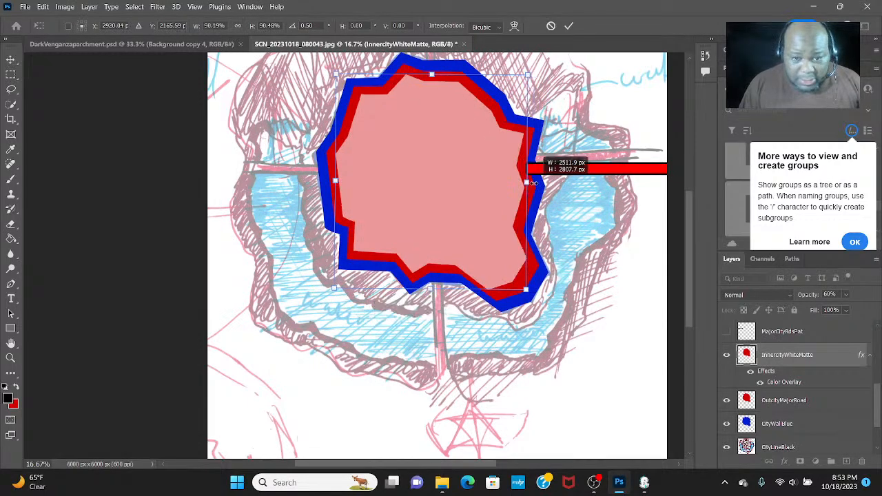
drag(534, 183, 539, 182)
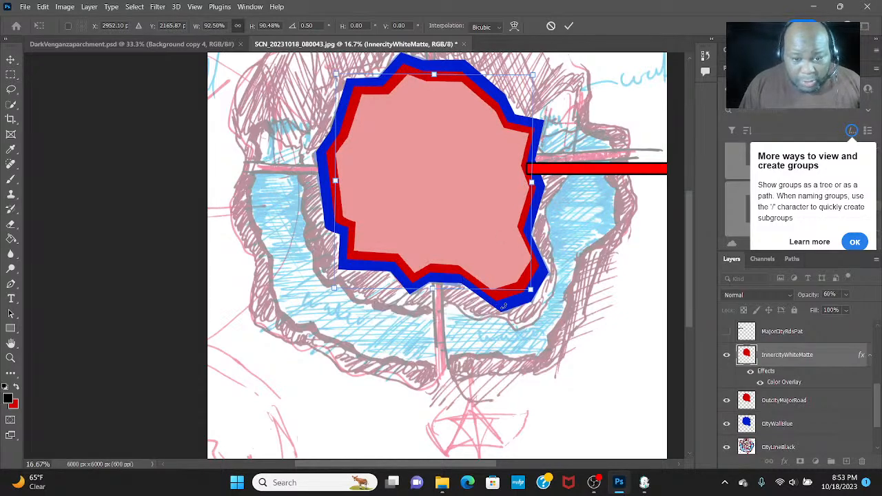
click(18, 55)
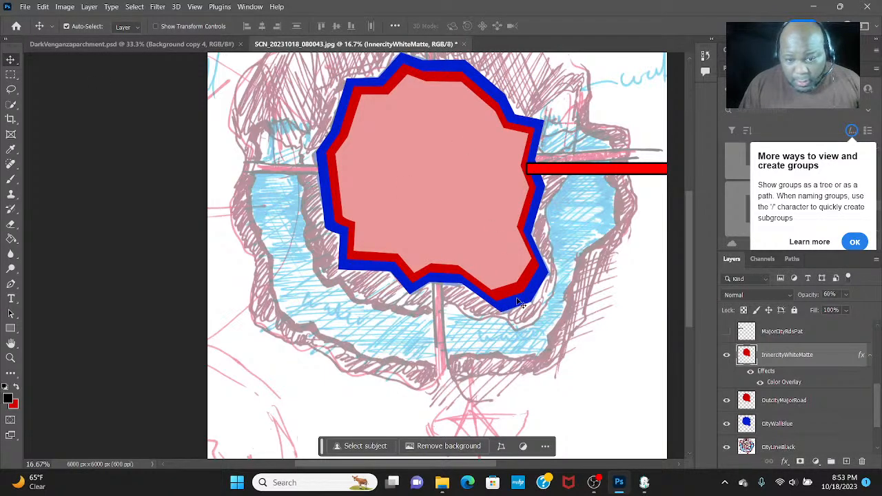
Resize the CityWallBlue layer with Free Transform to about 98.6% width and 97.9% height, fitting an even wall around the red road
click(802, 425)
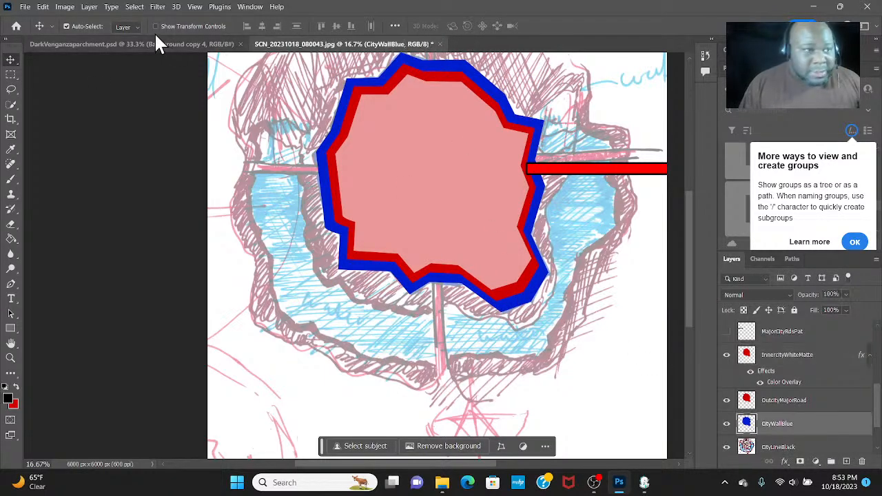
click(44, 8)
click(110, 244)
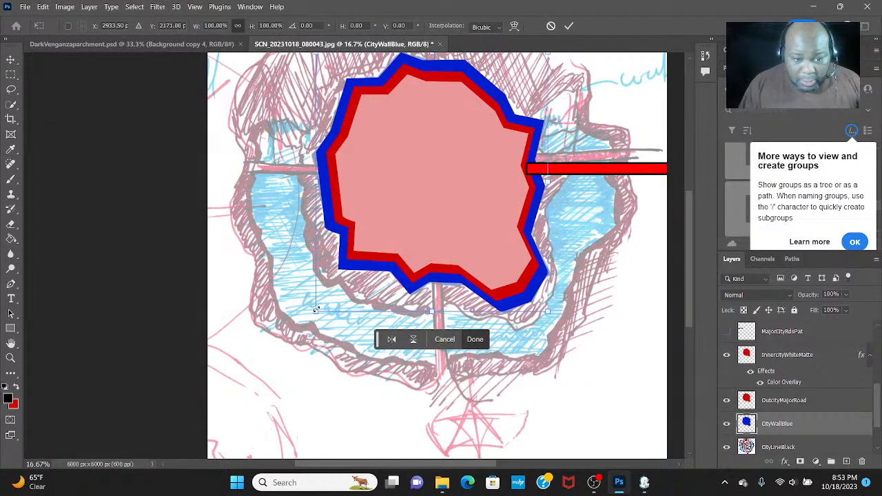
drag(315, 310, 315, 312)
drag(545, 180, 552, 178)
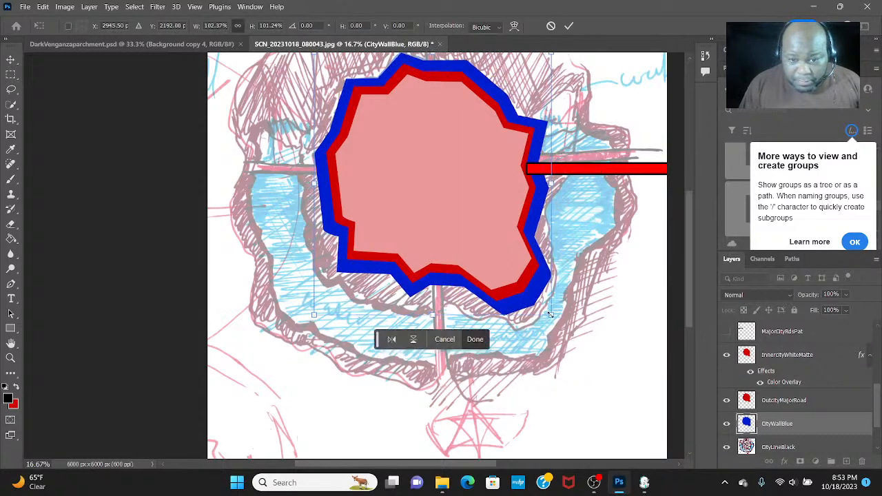
drag(549, 314, 548, 308)
scroll(386, 137, up, 2)
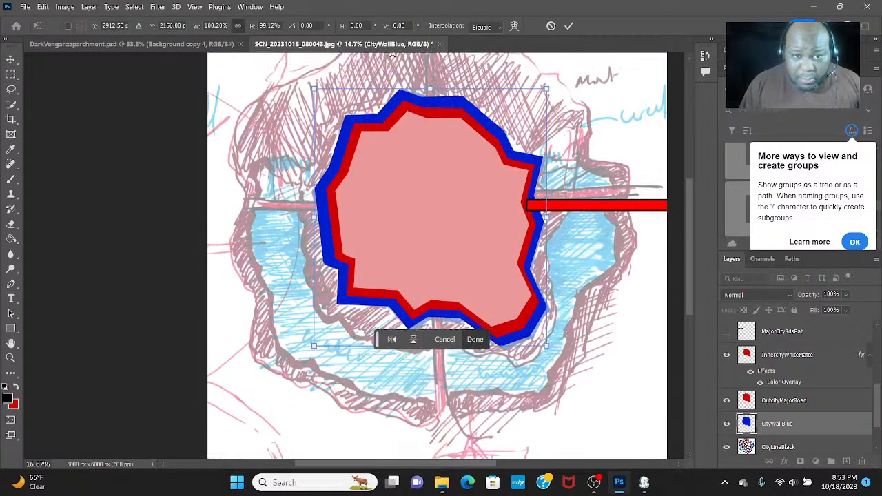
drag(430, 90, 428, 100)
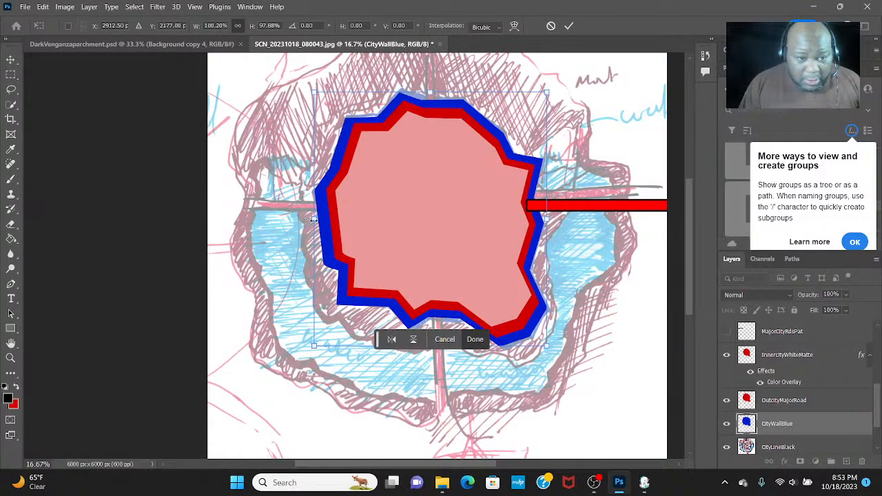
drag(313, 218, 317, 216)
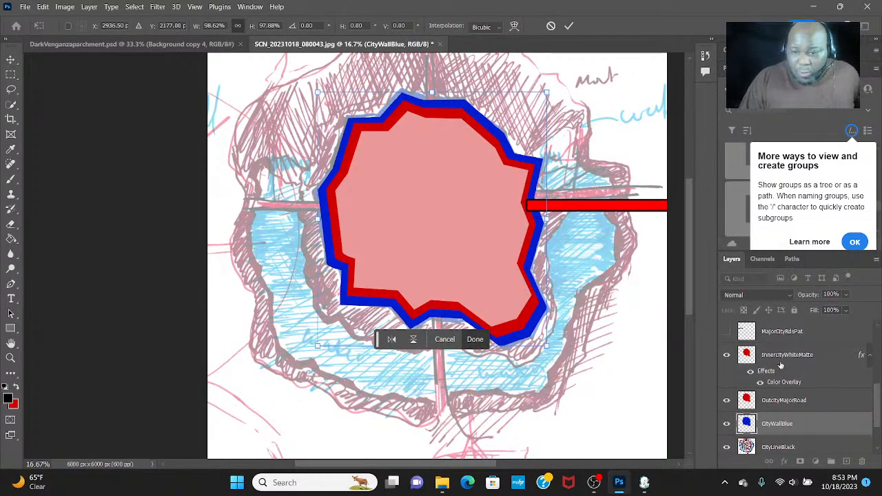
key(Return)
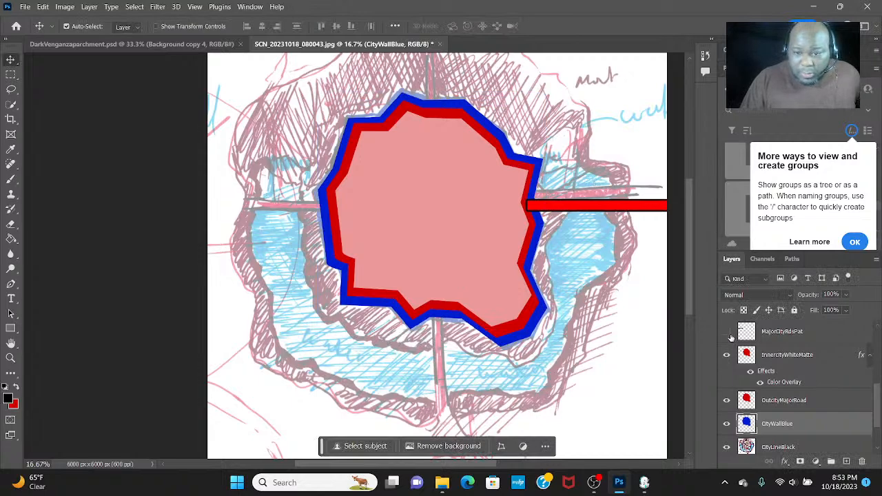
Show the MajorCityRdsPat layer and set the InnercityWhiteMatte layer opacity to 100%
click(726, 332)
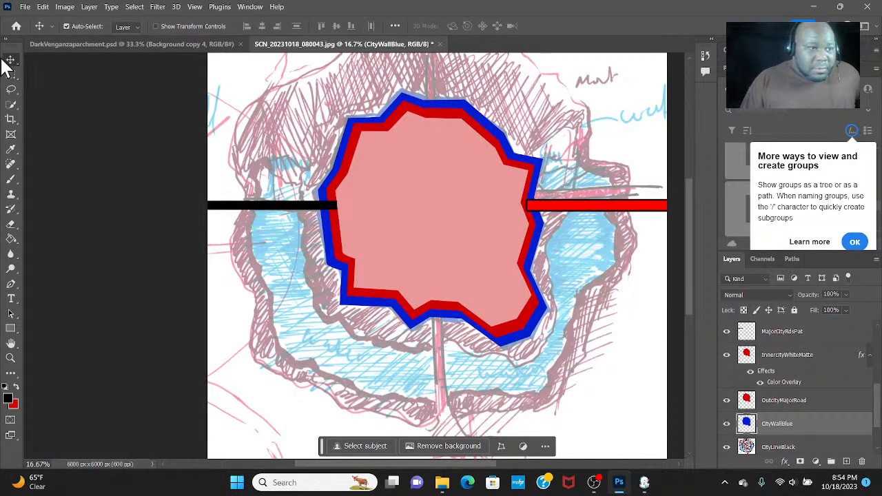
click(351, 181)
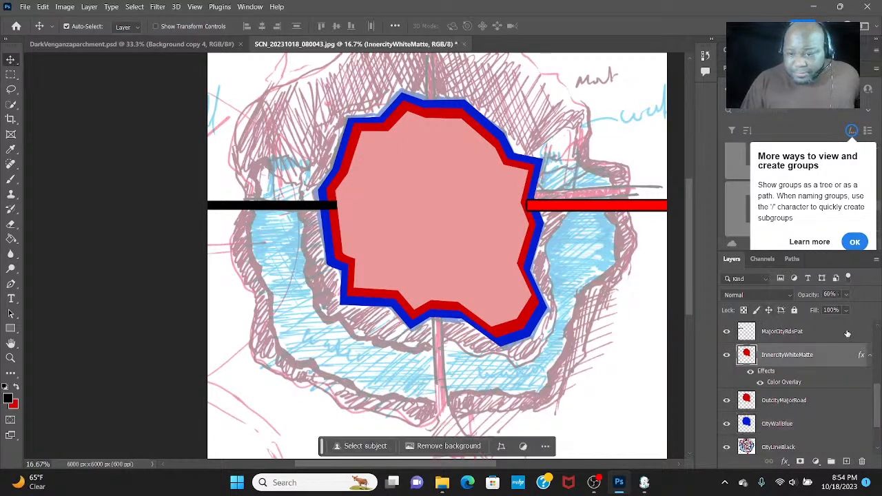
click(846, 294)
drag(860, 308, 874, 308)
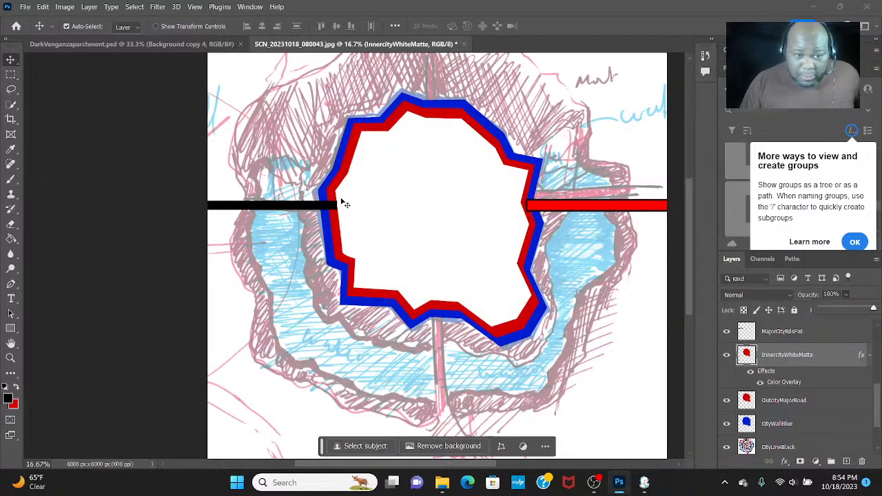
Show the Layer 1 copy and Layer 1 copy 2 road strips, and hide the MajorCityRdsPat layer
click(305, 210)
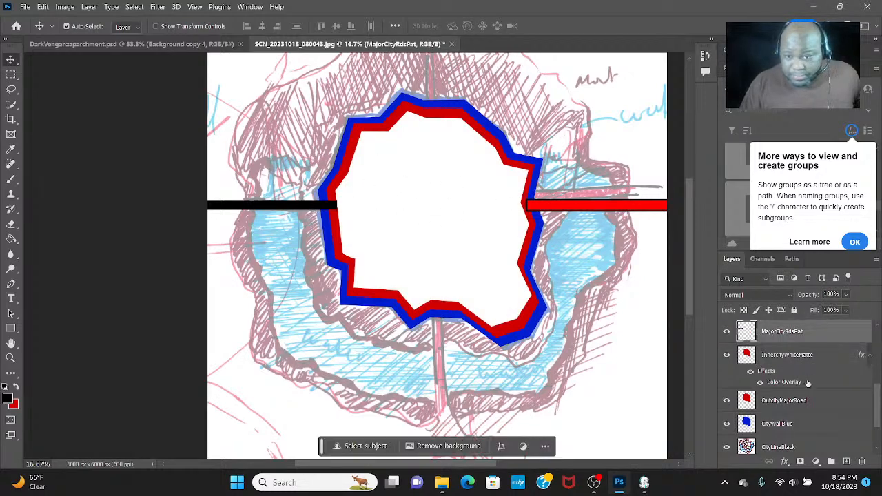
scroll(809, 386, down, 2)
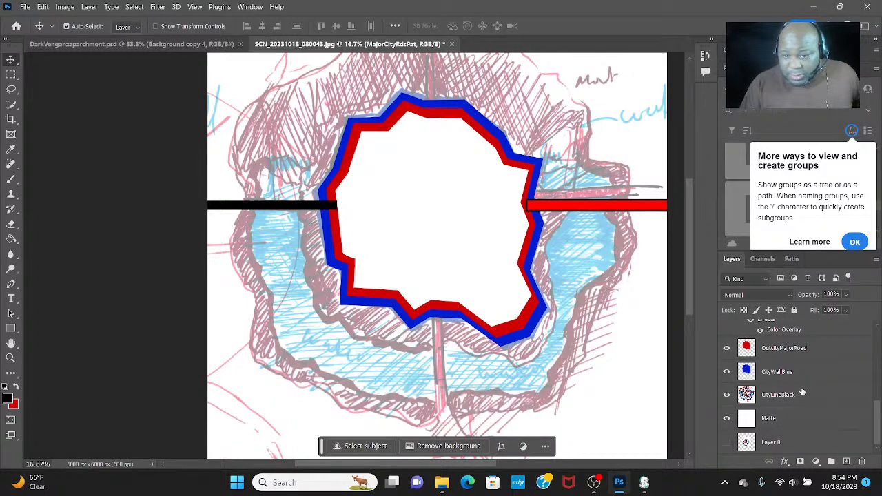
scroll(802, 392, up, 5)
click(726, 331)
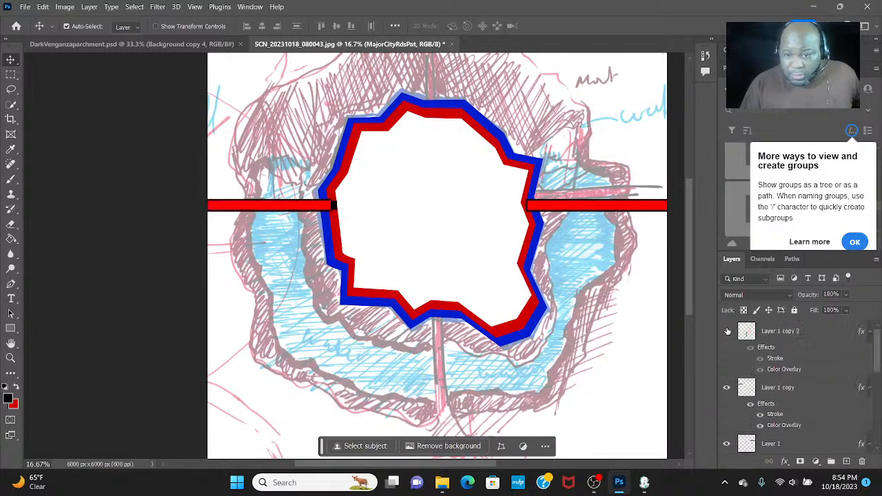
click(727, 331)
scroll(780, 412, down, 2)
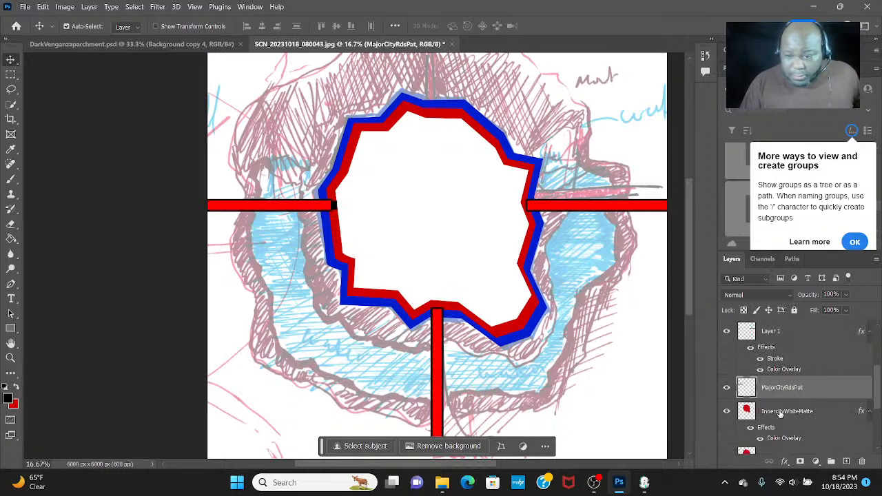
click(727, 389)
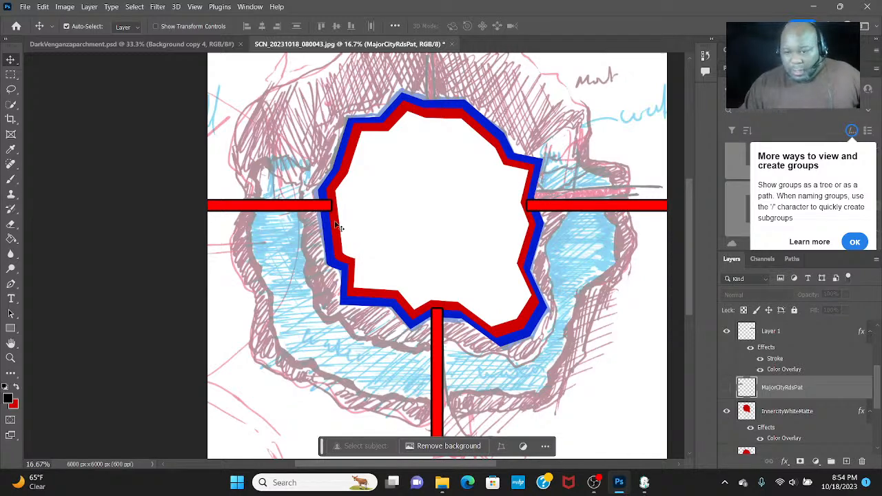
Turn off the Stroke effect on Layer 1 and open the layer style settings of OutcityMajorRoad
click(760, 359)
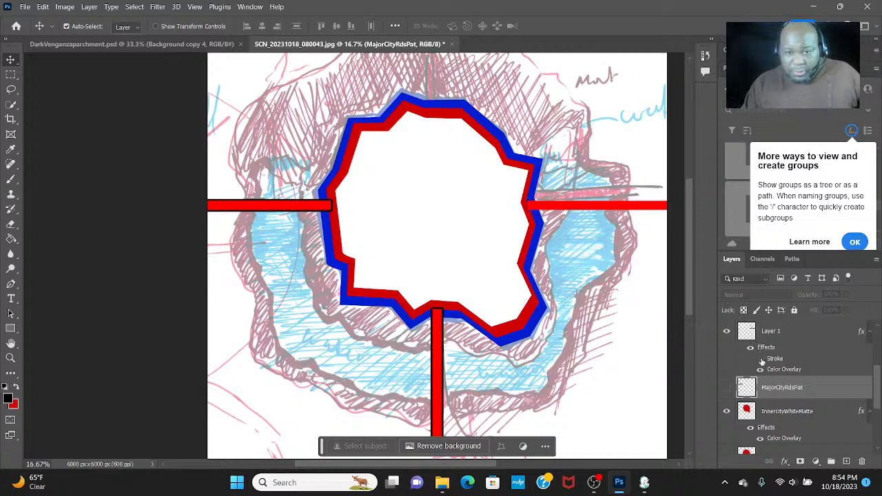
click(532, 195)
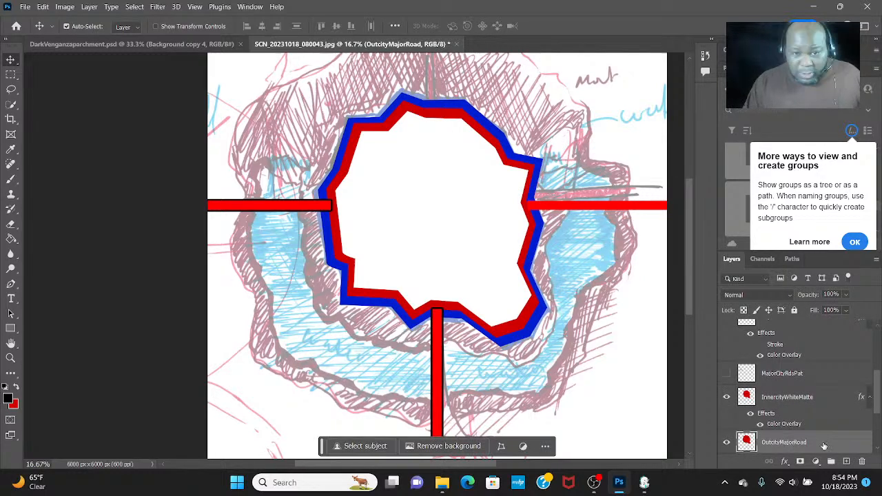
double_click(824, 447)
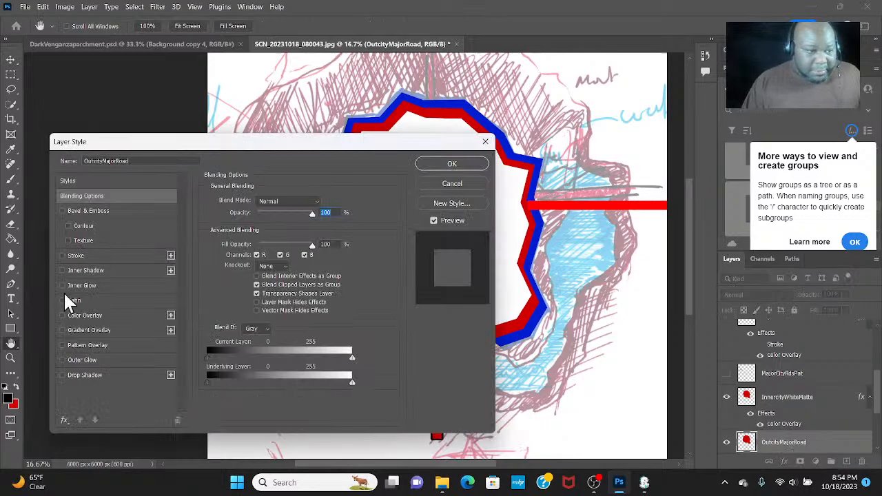